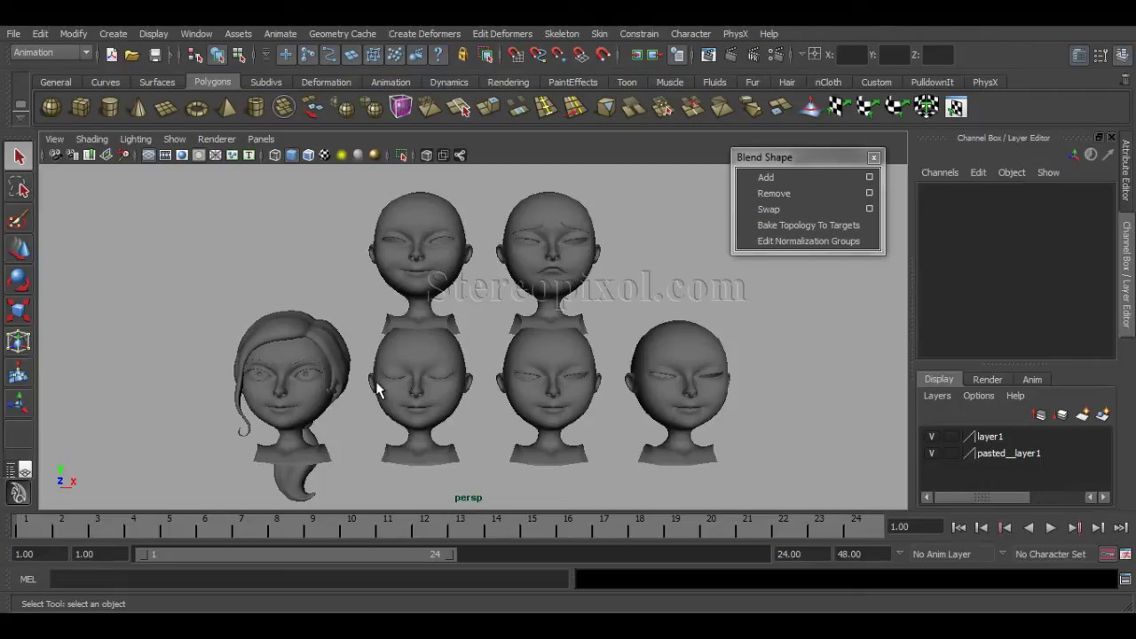
# Close the torn-off Blend Shape menu, keeping the base head and five expression targets framed
pyautogui.keyDown('alt'); pyautogui.moveTo(377, 377); pyautogui.dragTo(583, 393); pyautogui.keyUp('alt')
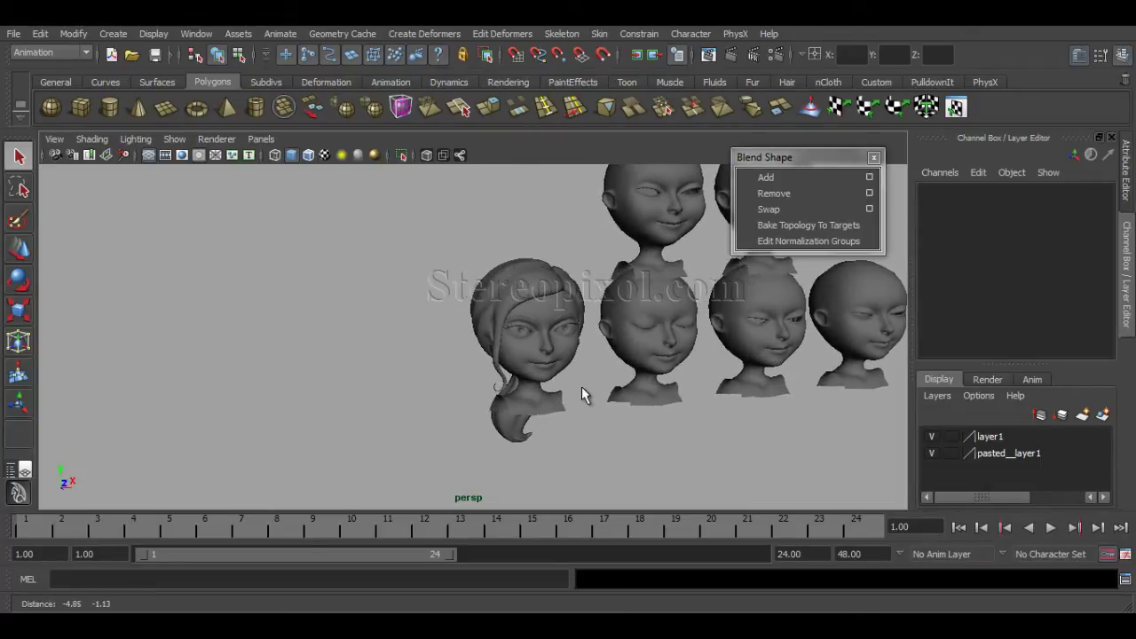
pyautogui.keyDown('alt'); pyautogui.moveTo(583, 393); pyautogui.dragTo(436, 411, button='middle'); pyautogui.keyUp('alt')
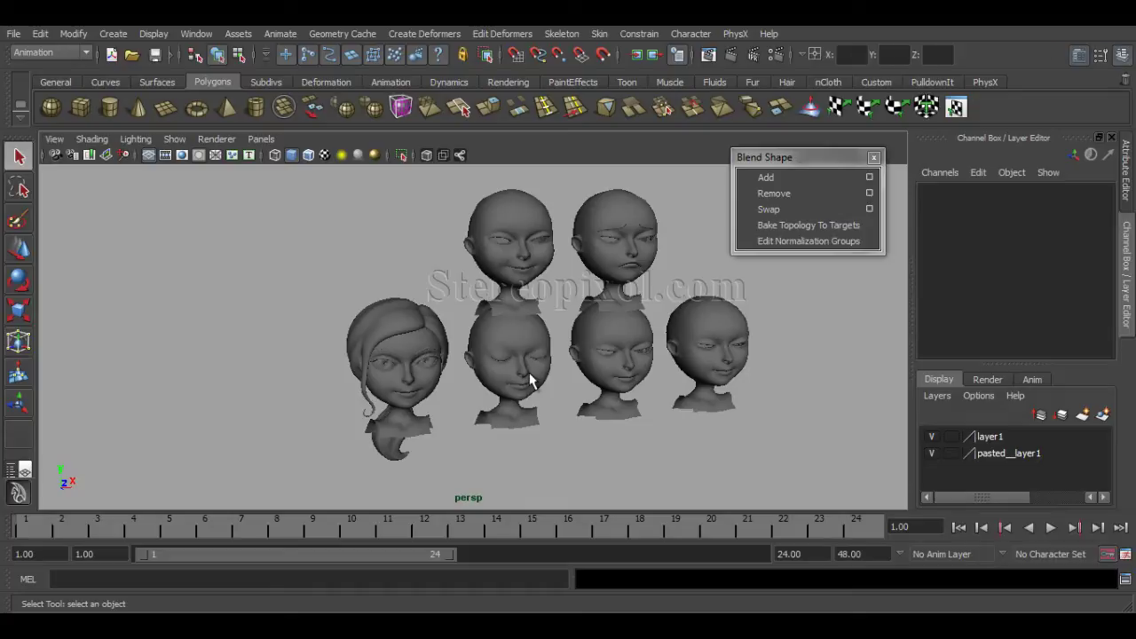
pyautogui.click(874, 158)
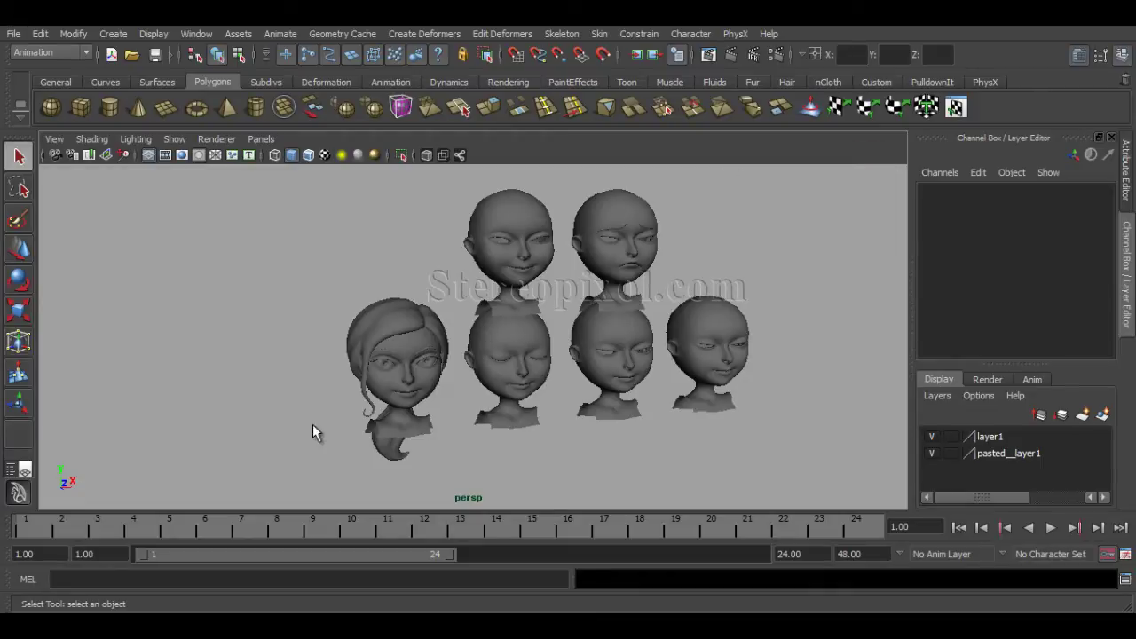
pyautogui.keyDown('alt'); pyautogui.moveTo(313, 433); pyautogui.dragTo(453, 425); pyautogui.keyUp('alt')
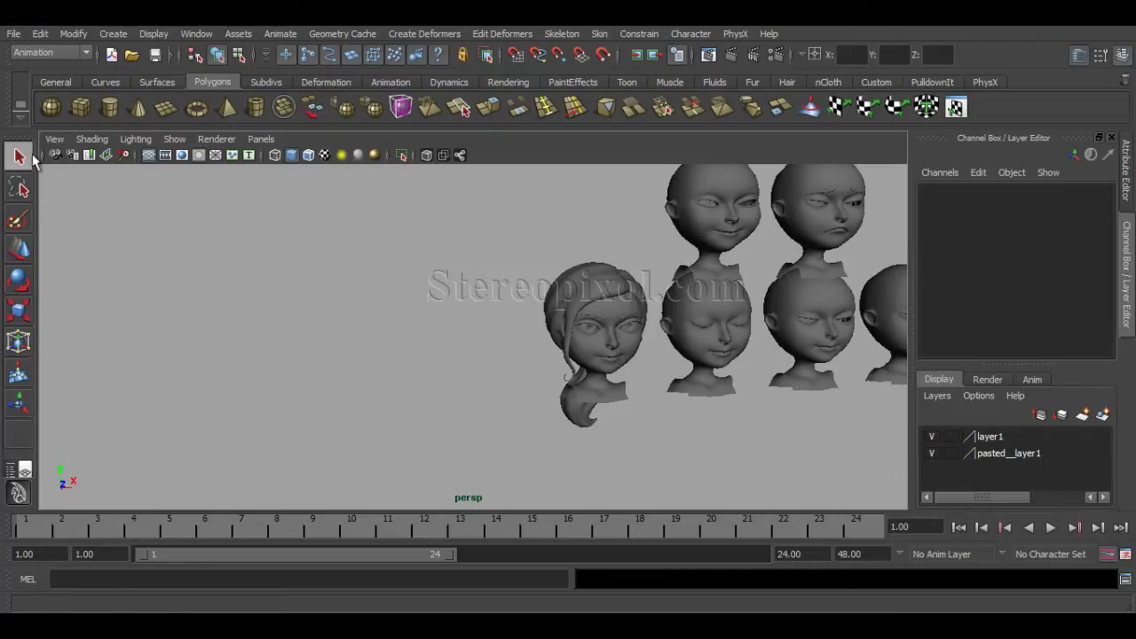
# Create a polygon sphere at the origin from the shelf and locate it in the view
pyautogui.click(58, 104)
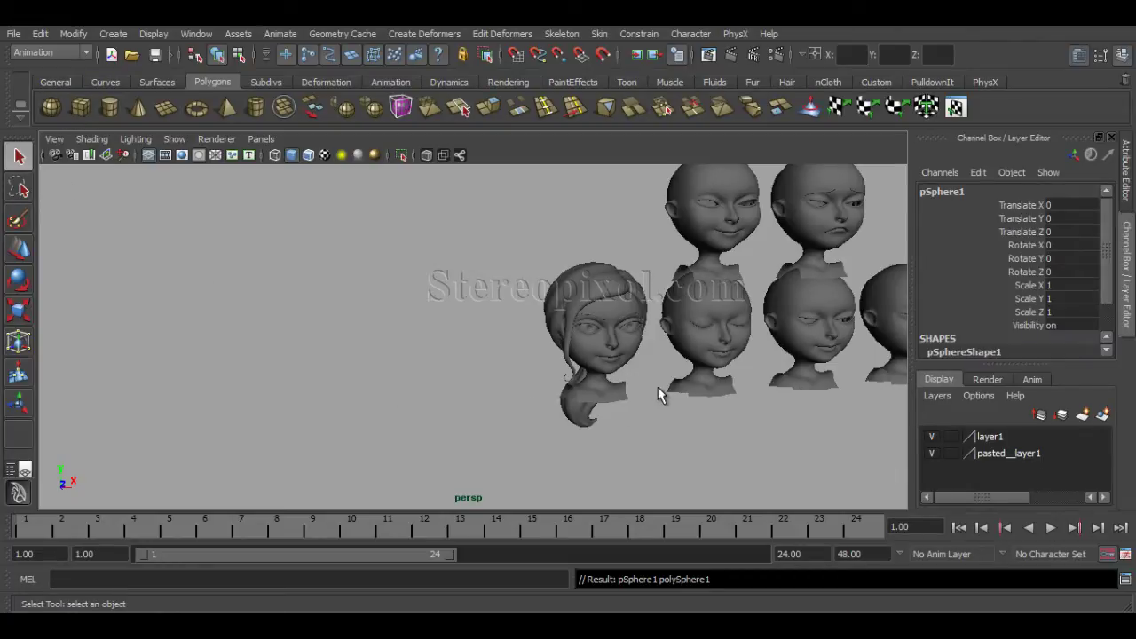
pyautogui.press('e')
pyautogui.keyDown('alt'); pyautogui.moveTo(639, 406); pyautogui.dragTo(575, 406); pyautogui.keyUp('alt')
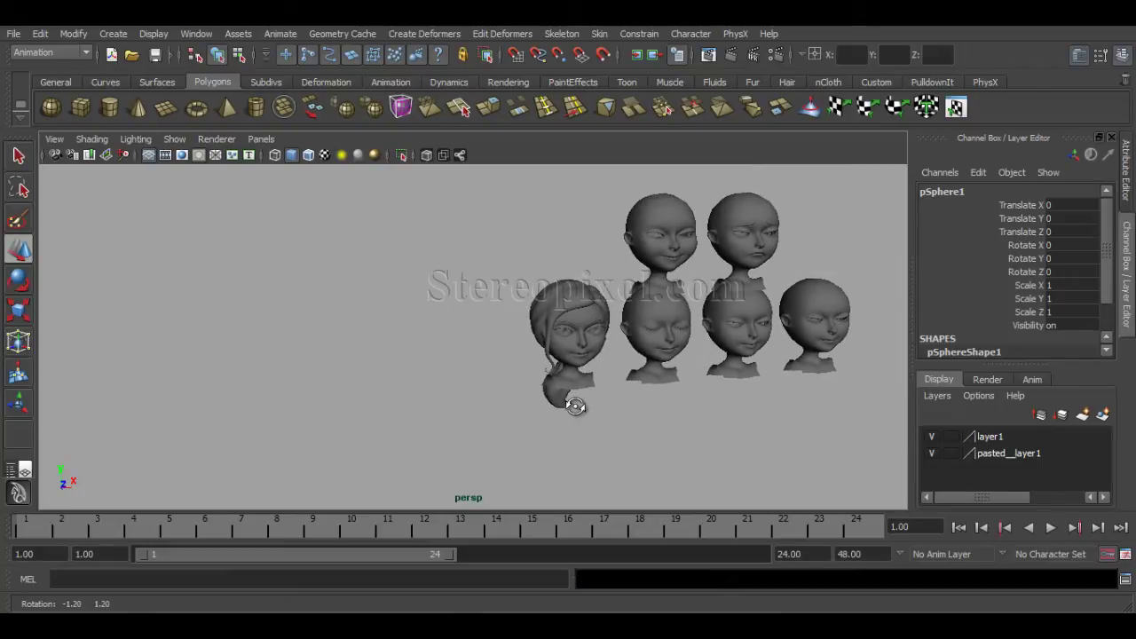
pyautogui.keyDown('alt'); pyautogui.moveTo(575, 405); pyautogui.dragTo(567, 382, button='middle'); pyautogui.keyUp('alt')
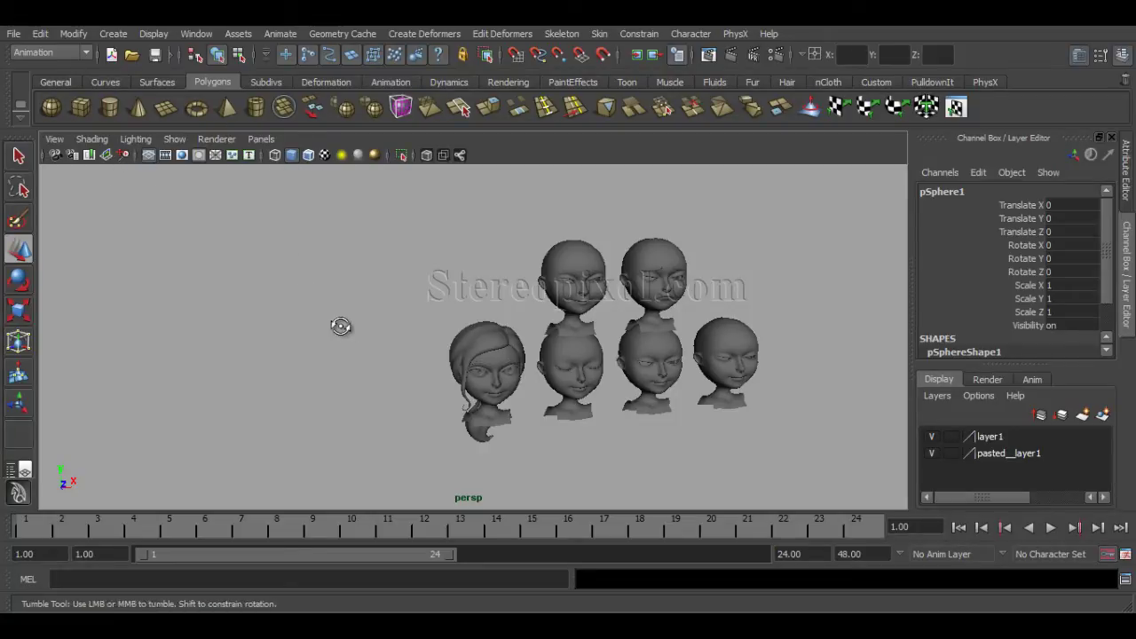
pyautogui.keyDown('alt'); pyautogui.moveTo(343, 324); pyautogui.dragTo(183, 309, button='right'); pyautogui.keyUp('alt')
pyautogui.keyDown('alt'); pyautogui.moveTo(431, 393); pyautogui.dragTo(548, 309, button='right'); pyautogui.keyUp('alt')
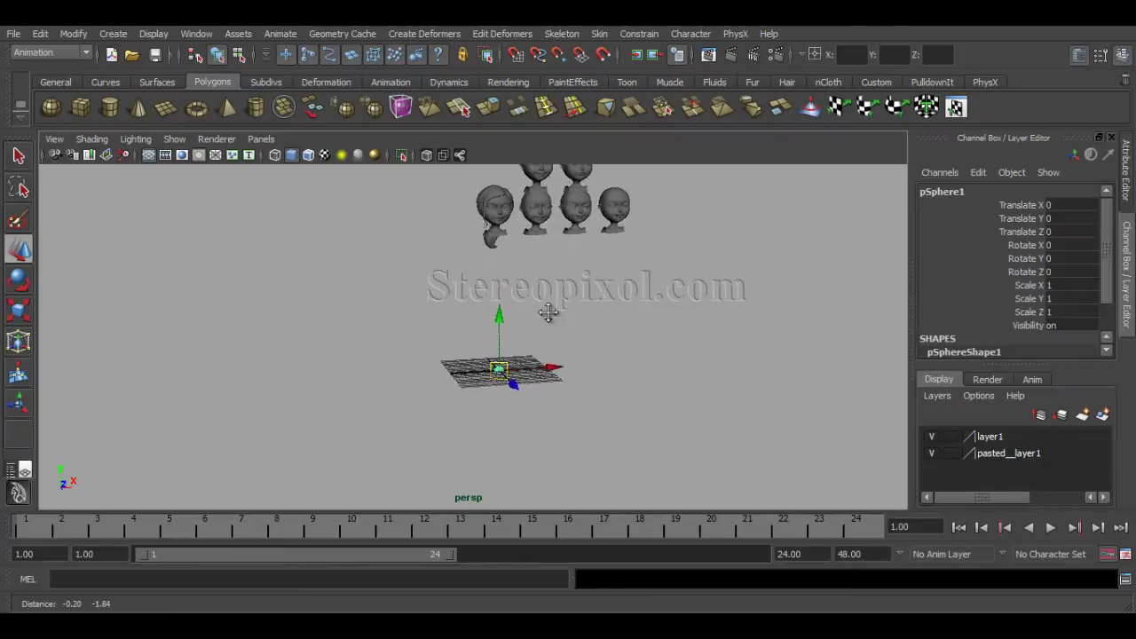
pyautogui.keyDown('alt'); pyautogui.moveTo(547, 310); pyautogui.dragTo(334, 347); pyautogui.keyUp('alt')
# Zoom in on the sphere and duplicate it as pSphere2 at Translate X 3.81
pyautogui.keyDown('alt'); pyautogui.moveTo(334, 347); pyautogui.dragTo(672, 424, button='right'); pyautogui.keyUp('alt')
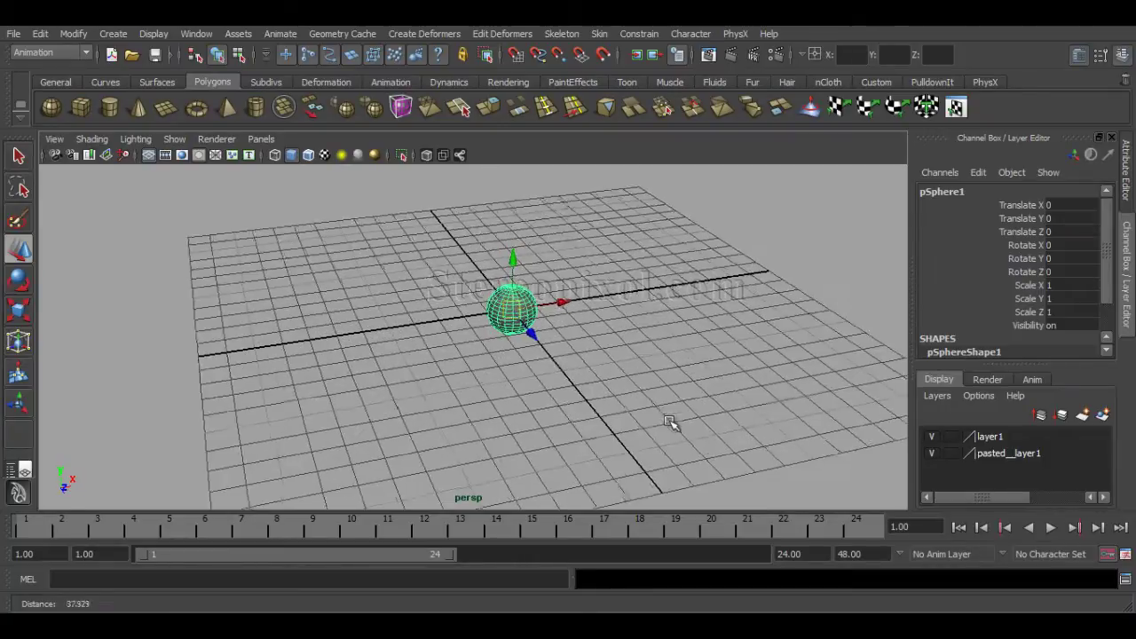
pyautogui.keyDown('alt'); pyautogui.moveTo(672, 424); pyautogui.dragTo(467, 363); pyautogui.keyUp('alt')
pyautogui.keyDown('alt'); pyautogui.moveTo(467, 363); pyautogui.dragTo(540, 363, button='right'); pyautogui.keyUp('alt')
pyautogui.keyDown('alt'); pyautogui.moveTo(540, 363); pyautogui.dragTo(486, 288); pyautogui.keyUp('alt')
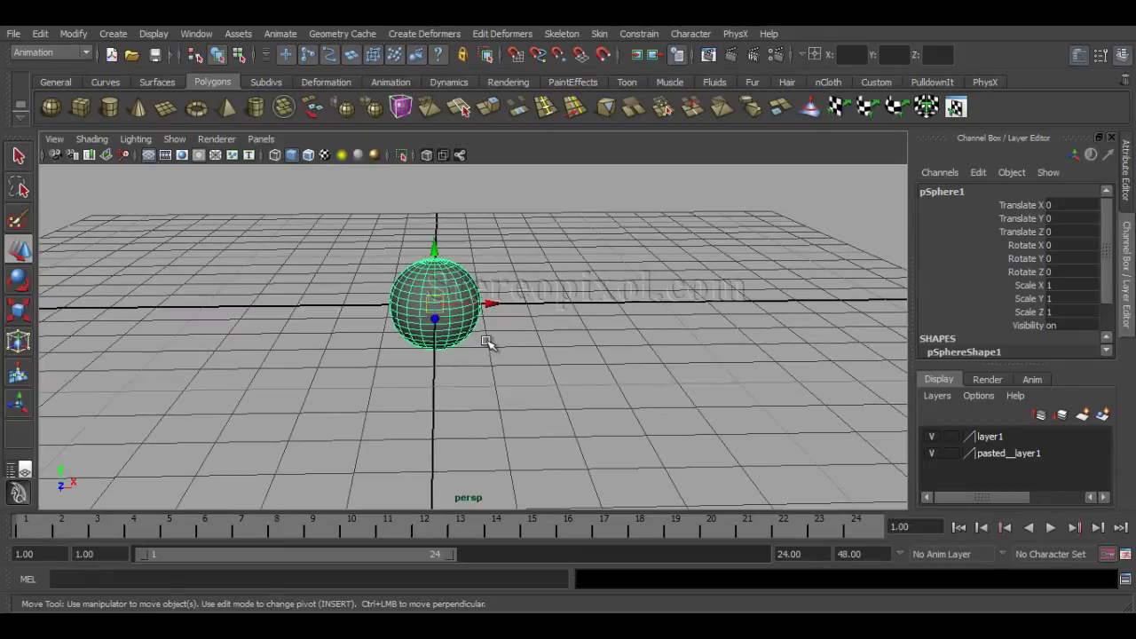
pyautogui.keyDown('alt'); pyautogui.moveTo(492, 345); pyautogui.dragTo(706, 379); pyautogui.keyUp('alt')
pyautogui.hotkey('ctrl', 'd')
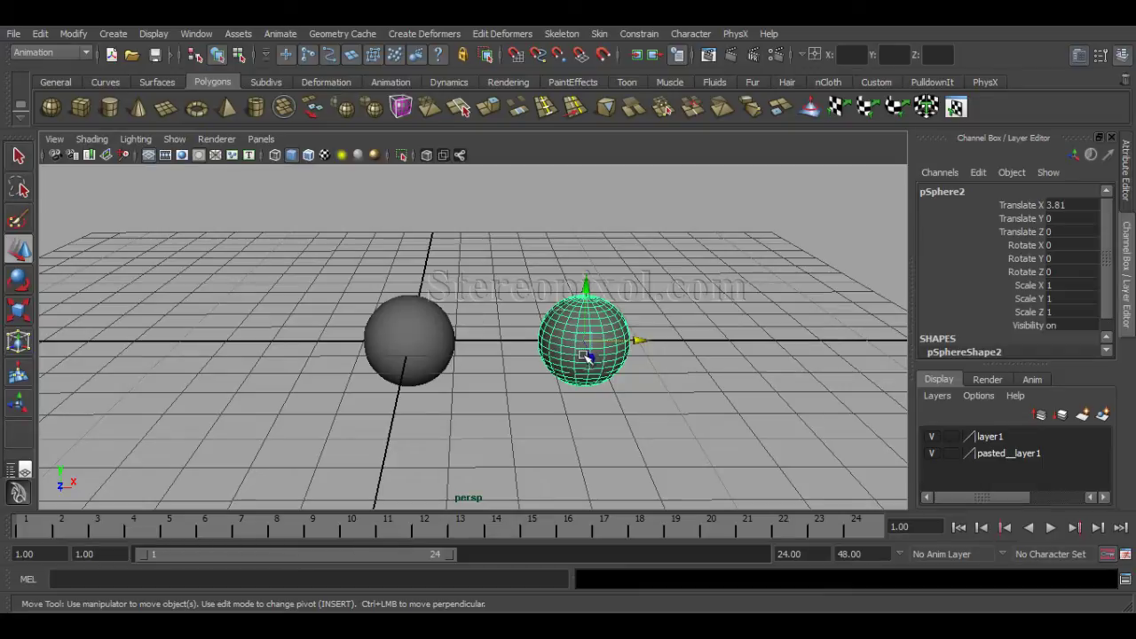
# Pull pSphere2's upper-right vertices outward into a tube, then return to object mode
pyautogui.keyDown('alt'); pyautogui.moveTo(564, 339); pyautogui.dragTo(512, 378); pyautogui.keyUp('alt')
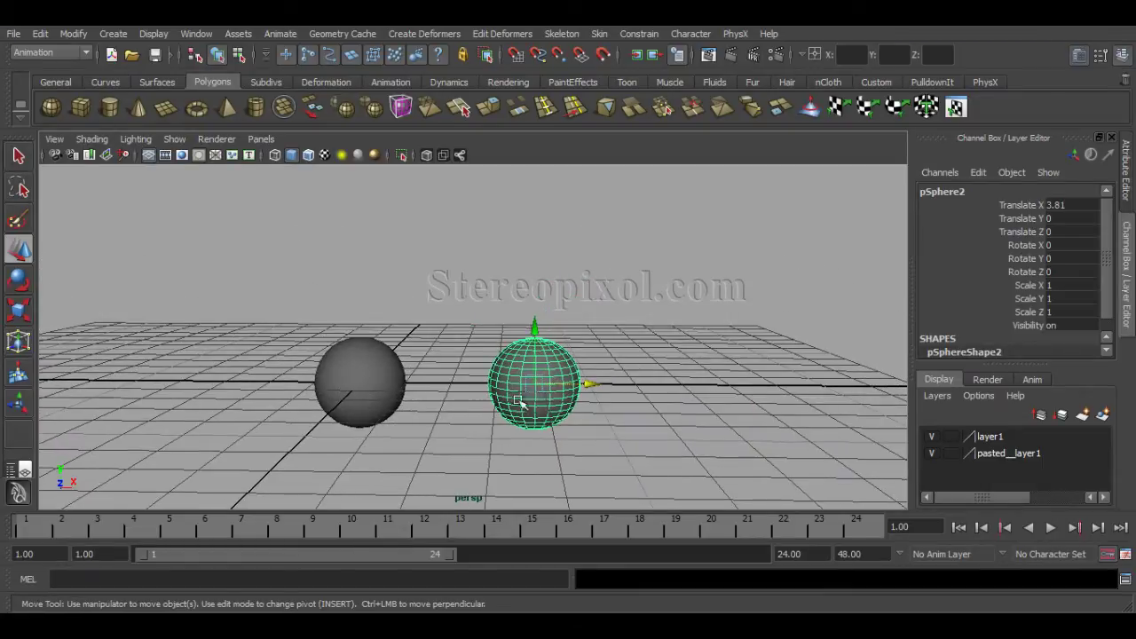
pyautogui.moveTo(510, 381); pyautogui.dragTo(531, 350, button='right')
pyautogui.keyDown('alt'); pyautogui.moveTo(530, 381); pyautogui.dragTo(533, 414); pyautogui.keyUp('alt')
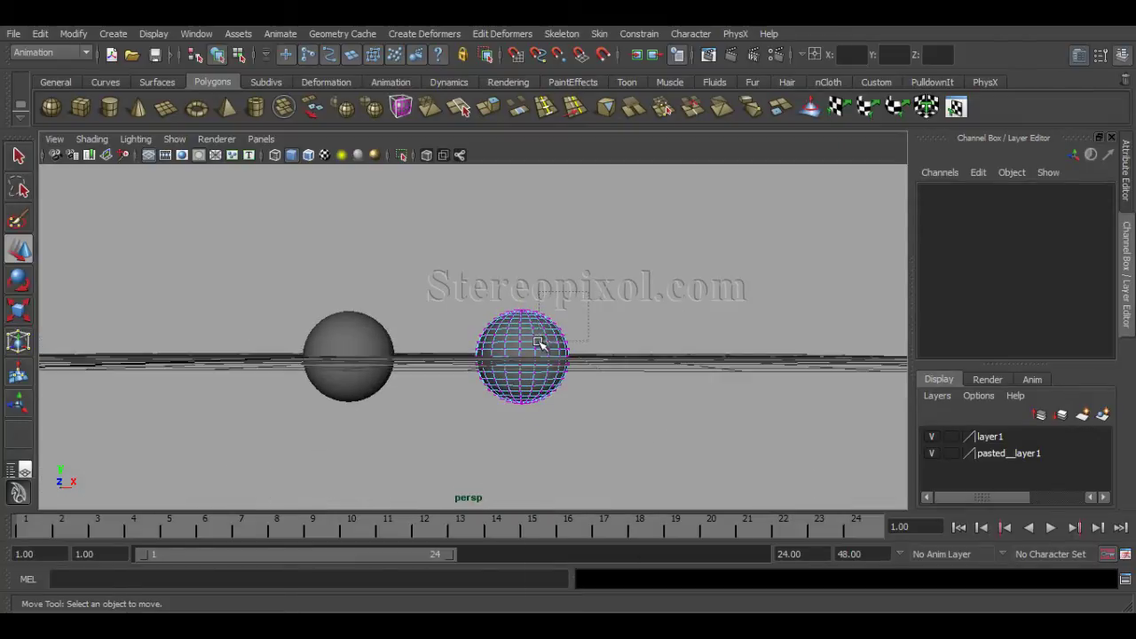
pyautogui.moveTo(532, 324); pyautogui.dragTo(561, 360)
pyautogui.keyDown('alt'); pyautogui.moveTo(561, 360); pyautogui.dragTo(611, 447); pyautogui.keyUp('alt')
pyautogui.click(611, 447)
pyautogui.press('F8')
# Compare the two spheres by selecting each in turn, and undo a trial scale of the plain sphere
pyautogui.click(527, 418)
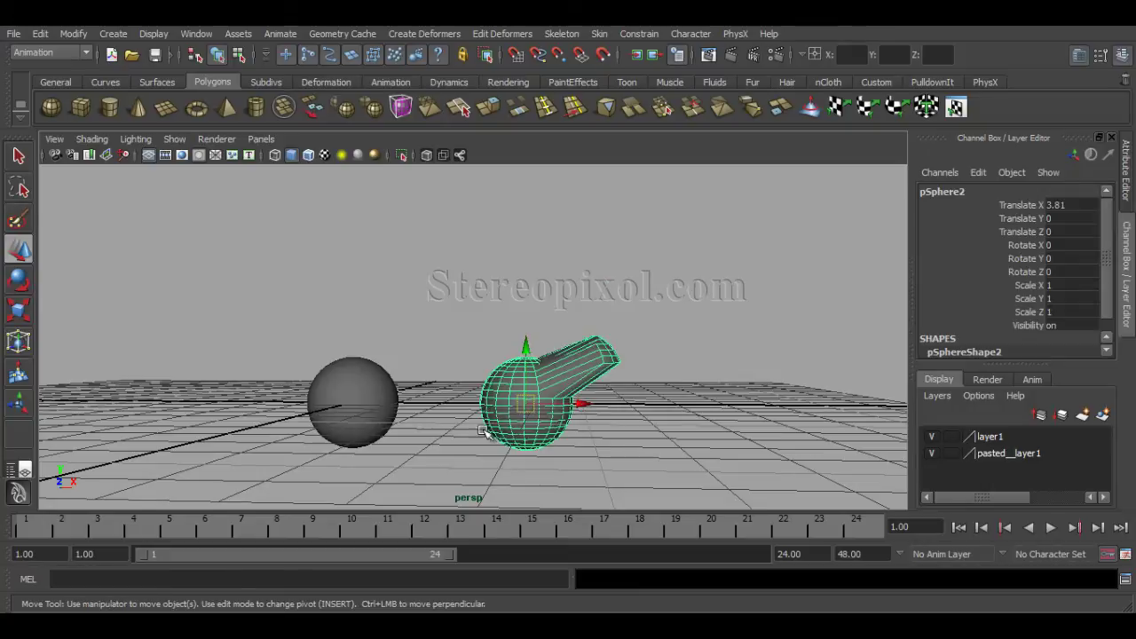
pyautogui.keyDown('alt'); pyautogui.moveTo(527, 418); pyautogui.dragTo(493, 459); pyautogui.keyUp('alt')
pyautogui.click(493, 458)
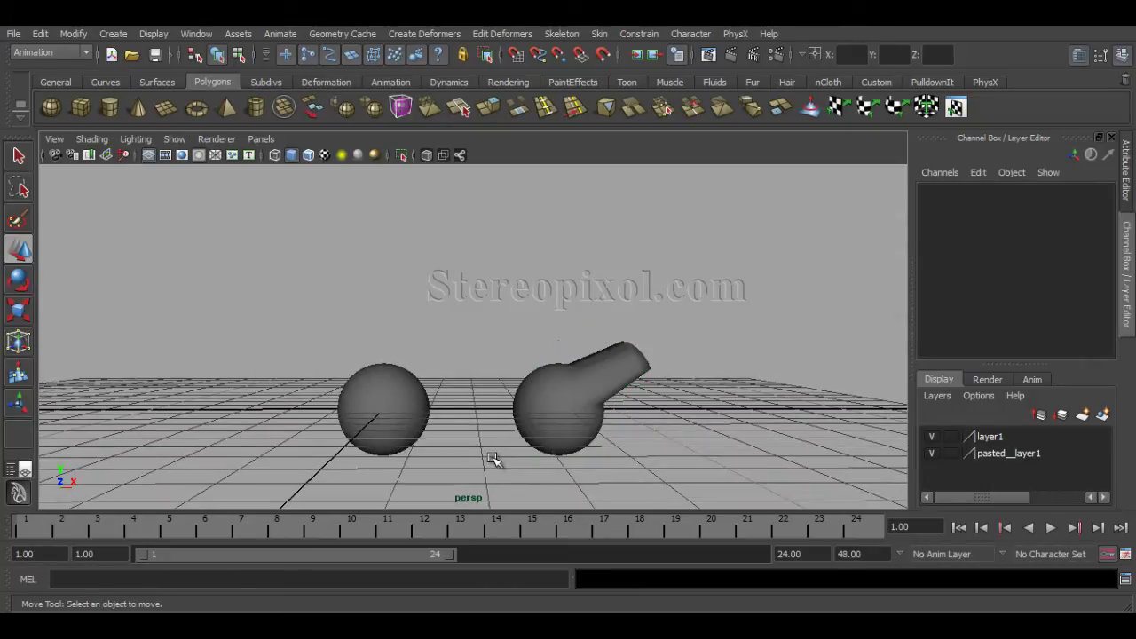
pyautogui.click(581, 401)
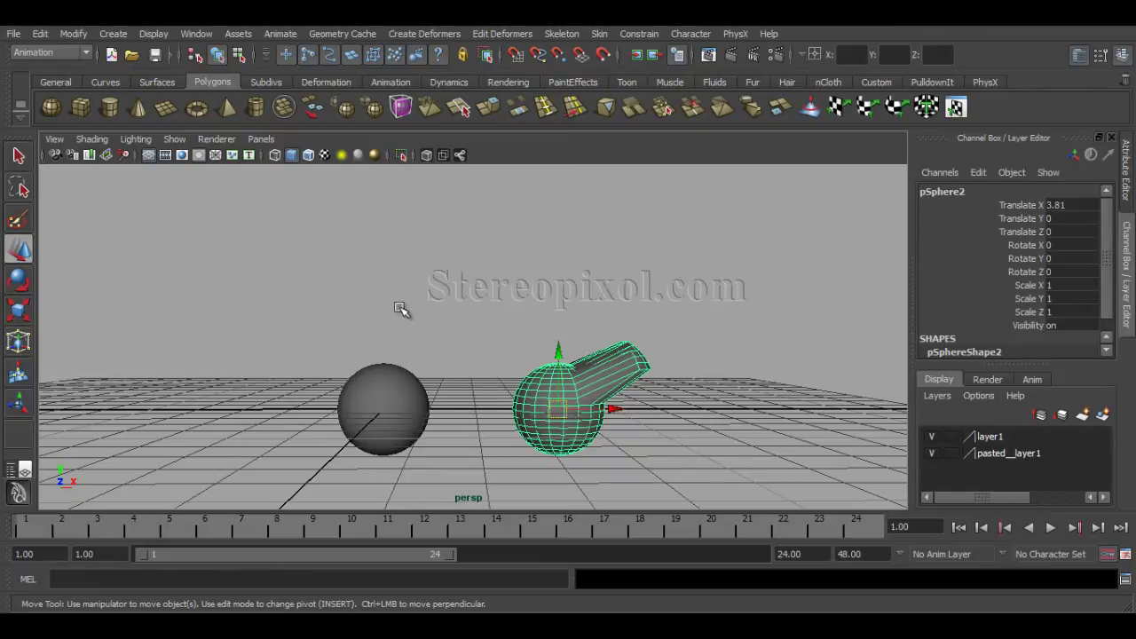
pyautogui.click(388, 366)
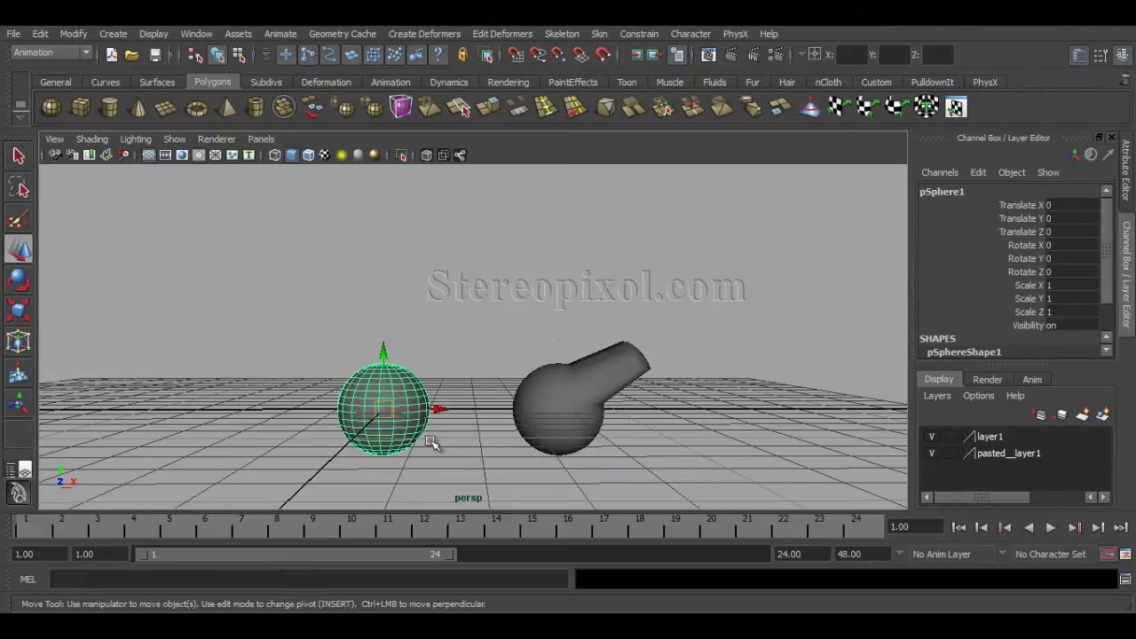
pyautogui.keyDown('alt'); pyautogui.moveTo(362, 368); pyautogui.dragTo(403, 380, button='middle'); pyautogui.keyUp('alt')
pyautogui.keyDown('alt'); pyautogui.moveTo(403, 379); pyautogui.dragTo(407, 414); pyautogui.keyUp('alt')
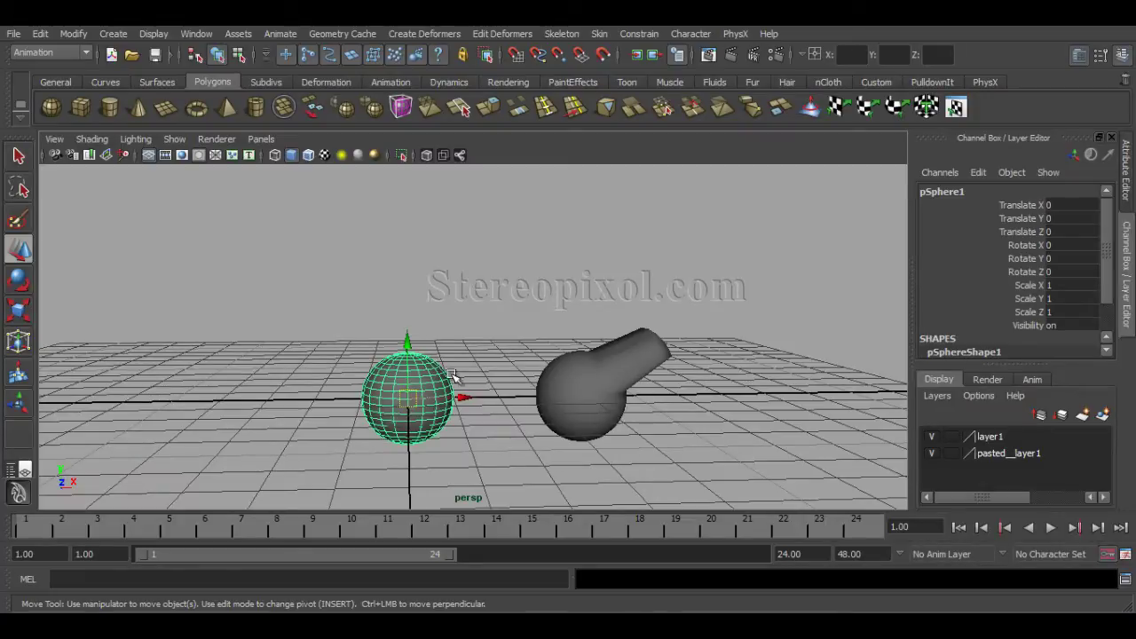
pyautogui.click(614, 407)
pyautogui.keyDown('alt'); pyautogui.moveTo(593, 443); pyautogui.dragTo(588, 451); pyautogui.keyUp('alt')
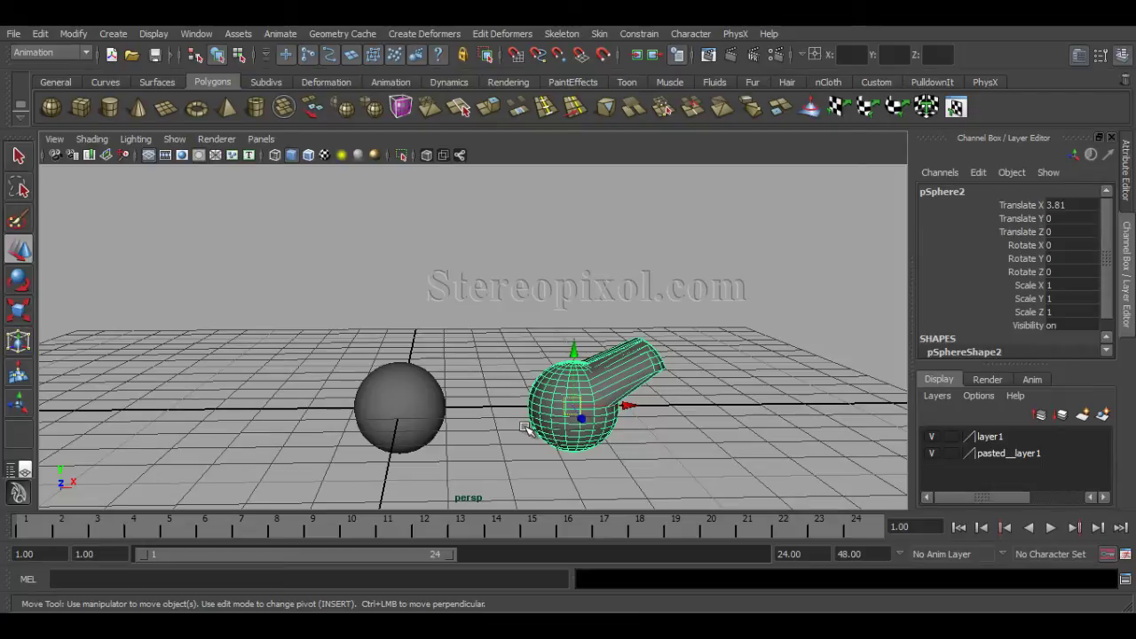
pyautogui.click(397, 396)
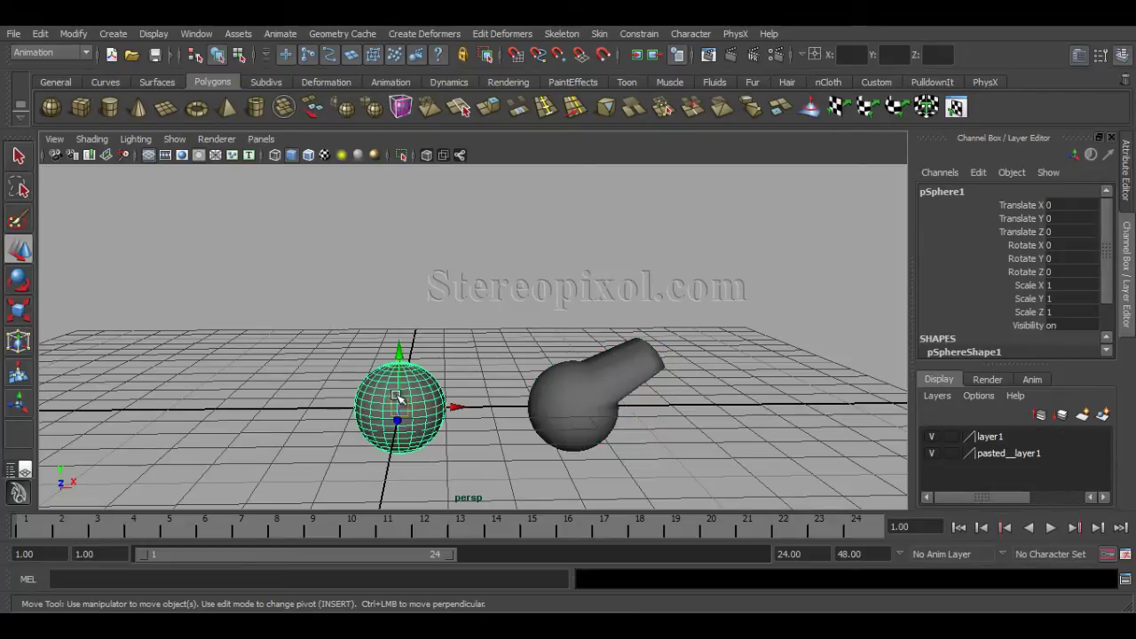
pyautogui.press('r')
pyautogui.moveTo(400, 406); pyautogui.dragTo(497, 407)
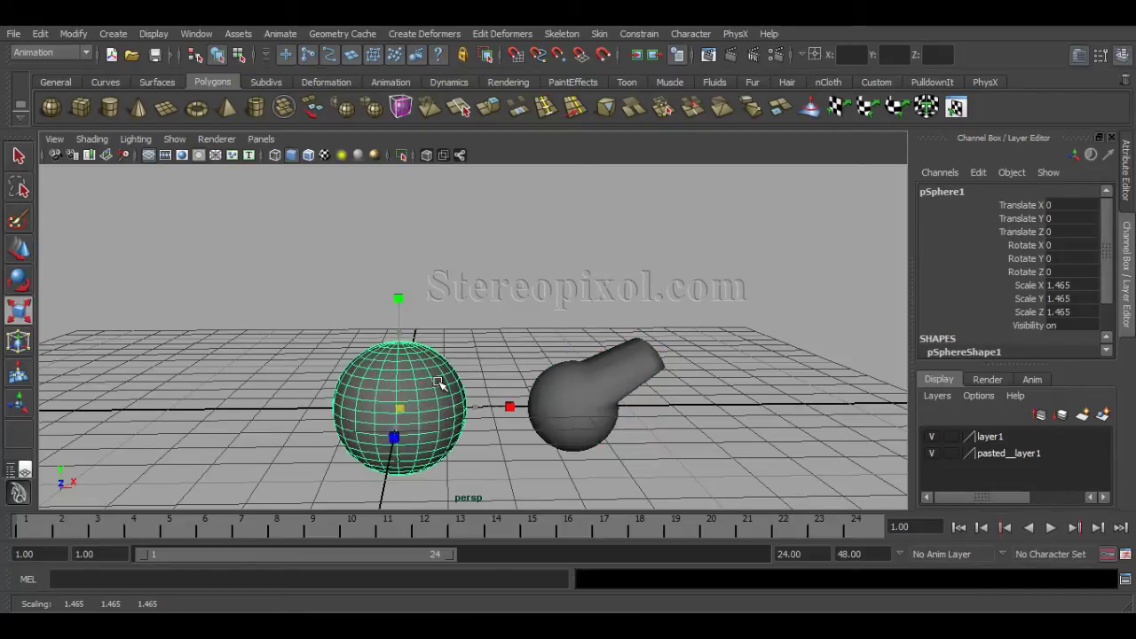
pyautogui.hotkey('ctrl', 'z')
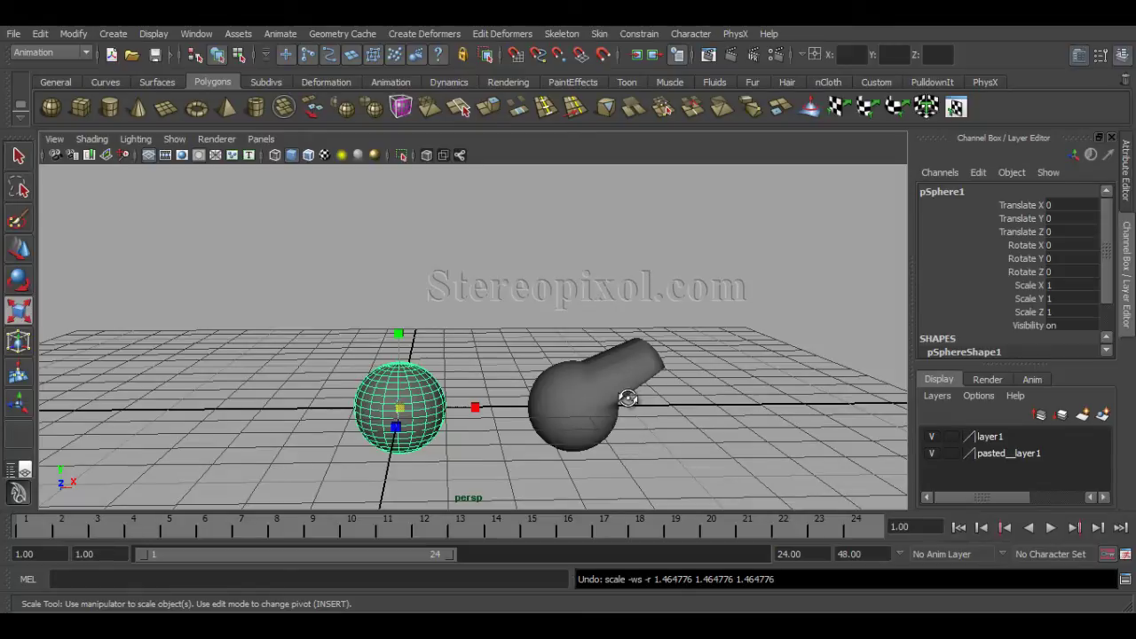
# Switch to smooth shading and leave the plain sphere pSphere1 selected
pyautogui.keyDown('alt'); pyautogui.moveTo(626, 393); pyautogui.dragTo(654, 446); pyautogui.keyUp('alt')
pyautogui.click(654, 446)
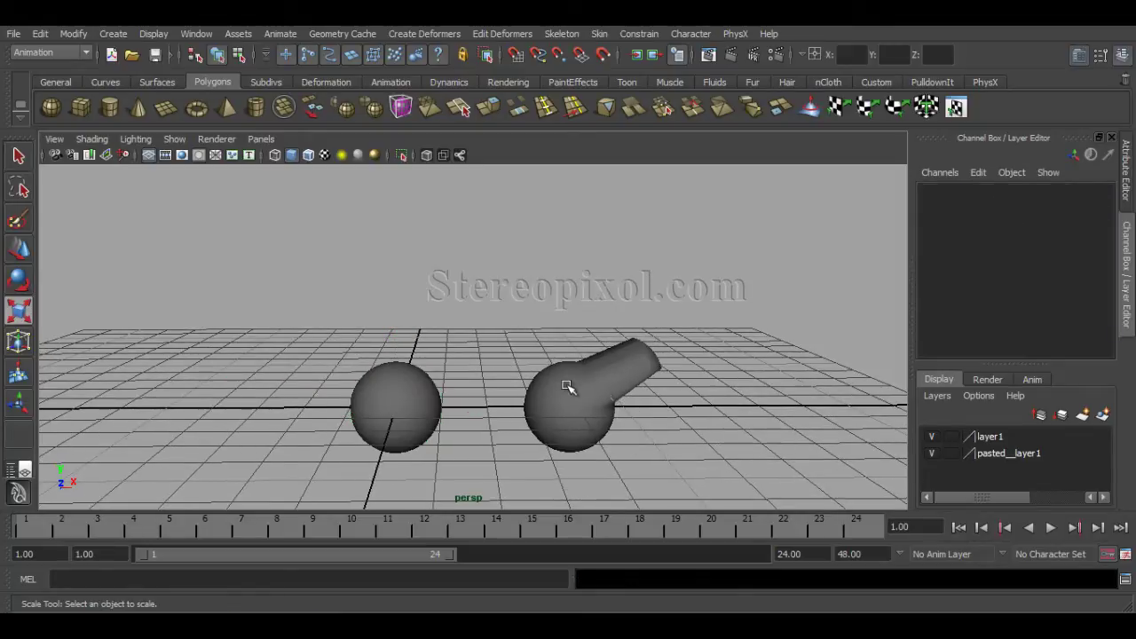
pyautogui.click(613, 362)
pyautogui.click(424, 433)
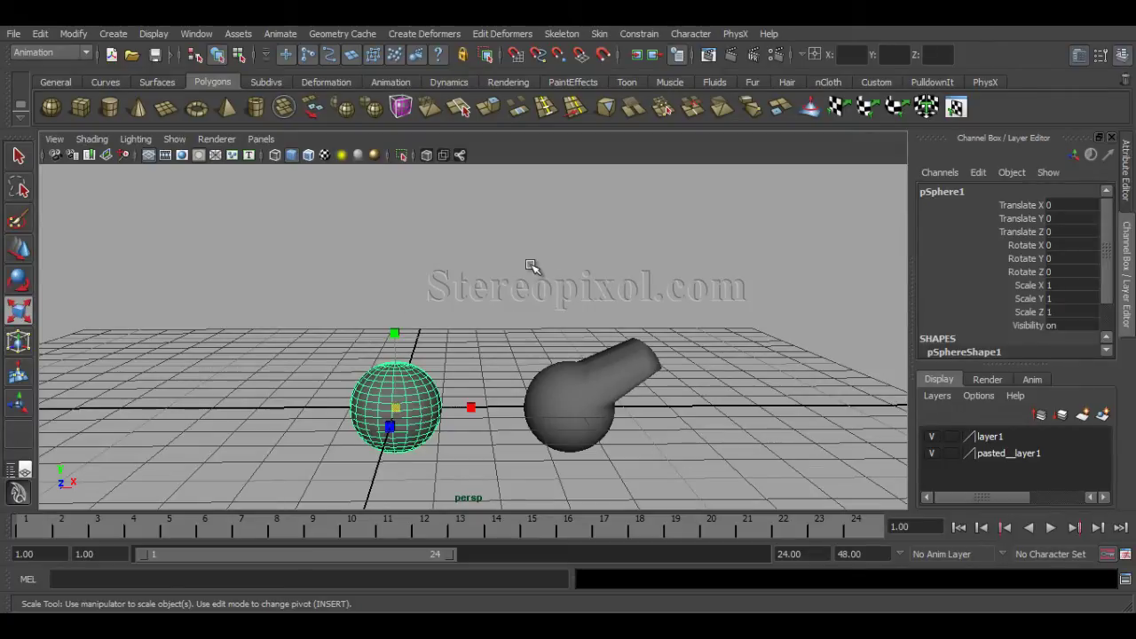
pyautogui.click(676, 391)
pyautogui.click(620, 431)
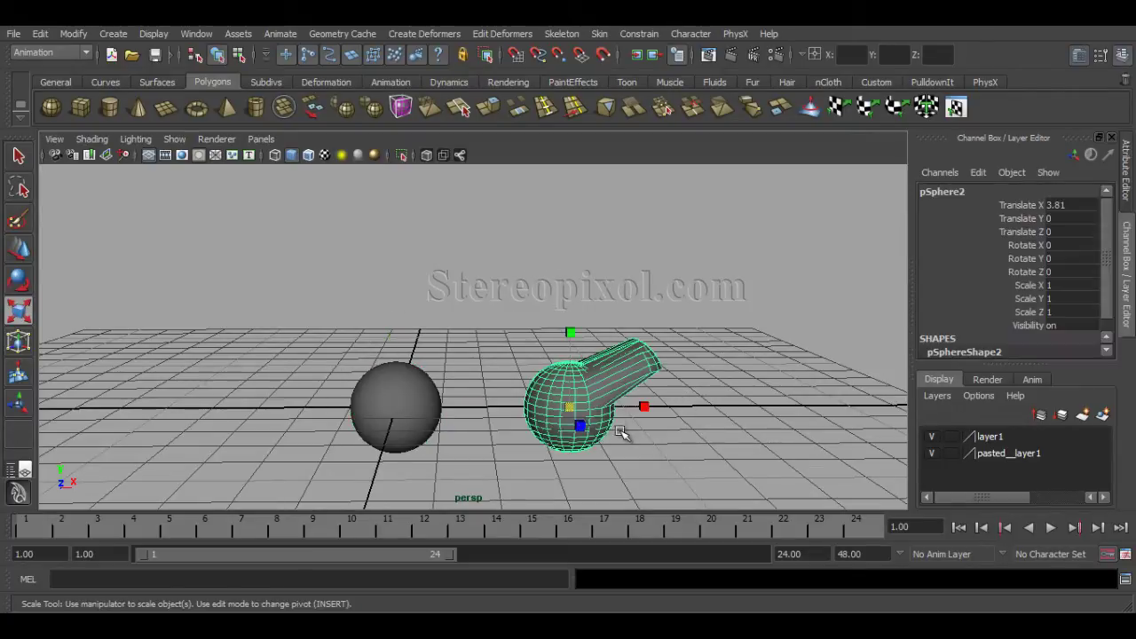
pyautogui.click(412, 425)
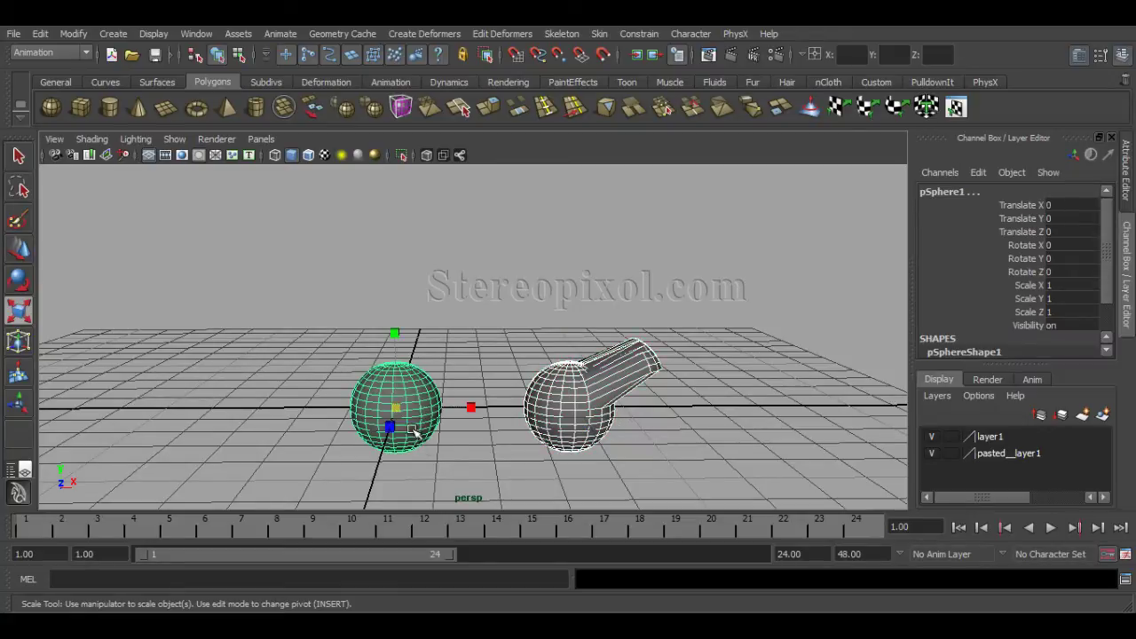
pyautogui.click(456, 461)
pyautogui.press('5')
pyautogui.click(425, 416)
# Duplicate the sphere as pSphere3 at Translate X 7.509 and shape its vertices into a downward tube
pyautogui.press('w')
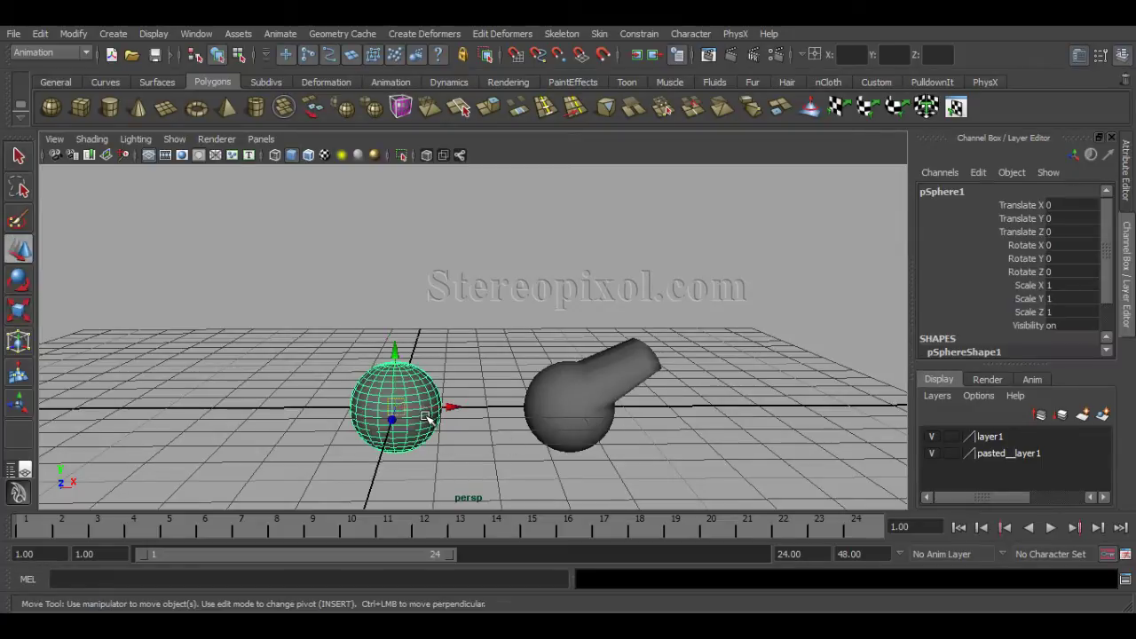
pyautogui.hotkey('ctrl', 'd')
pyautogui.moveTo(451, 407); pyautogui.dragTo(791, 405)
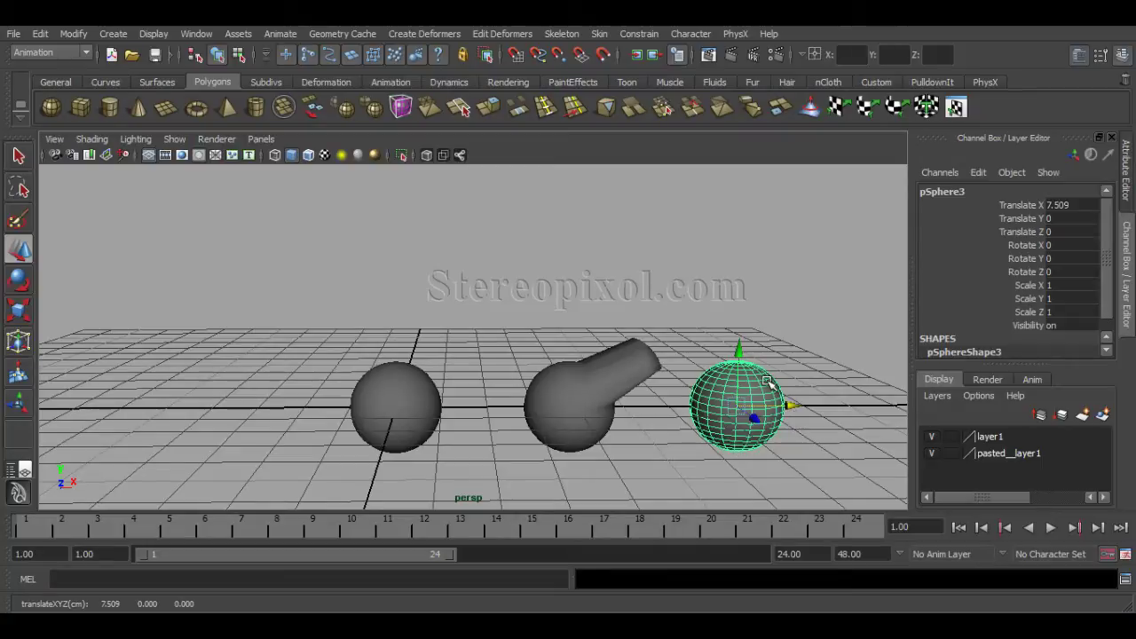
pyautogui.moveTo(766, 344); pyautogui.dragTo(711, 344, button='right')
pyautogui.keyDown('alt'); pyautogui.moveTo(711, 346); pyautogui.dragTo(717, 456); pyautogui.keyUp('alt')
pyautogui.keyDown('alt'); pyautogui.moveTo(733, 401); pyautogui.dragTo(689, 388); pyautogui.keyUp('alt')
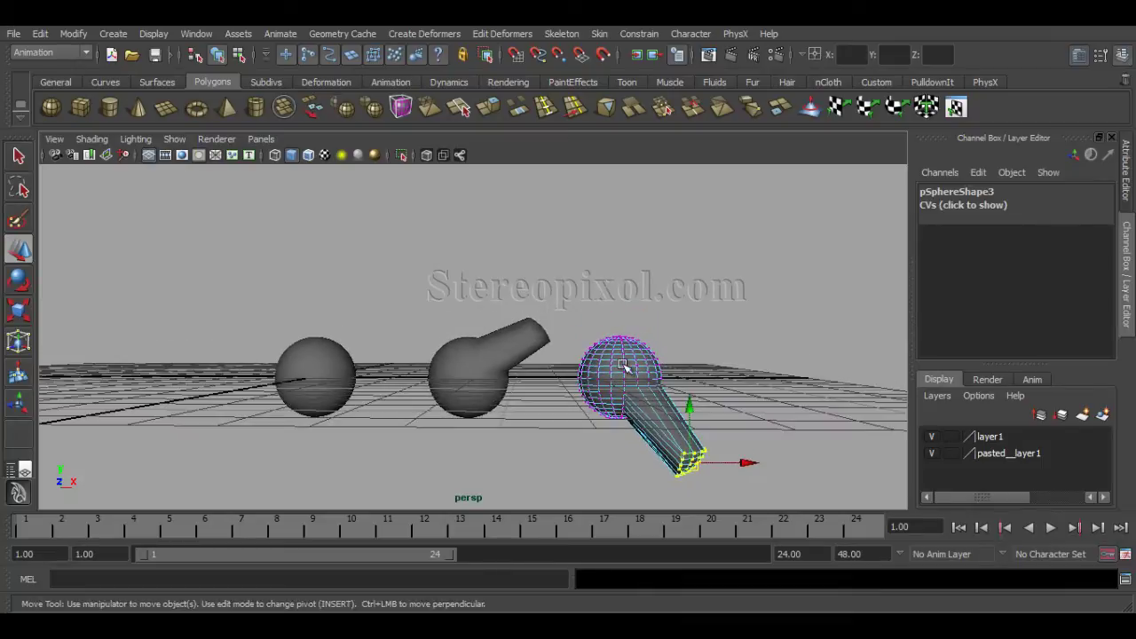
pyautogui.press('F8')
# Select the tubed spheres as targets, then the plain sphere last as the base
pyautogui.keyDown('alt'); pyautogui.moveTo(530, 400); pyautogui.dragTo(689, 364); pyautogui.keyUp('alt')
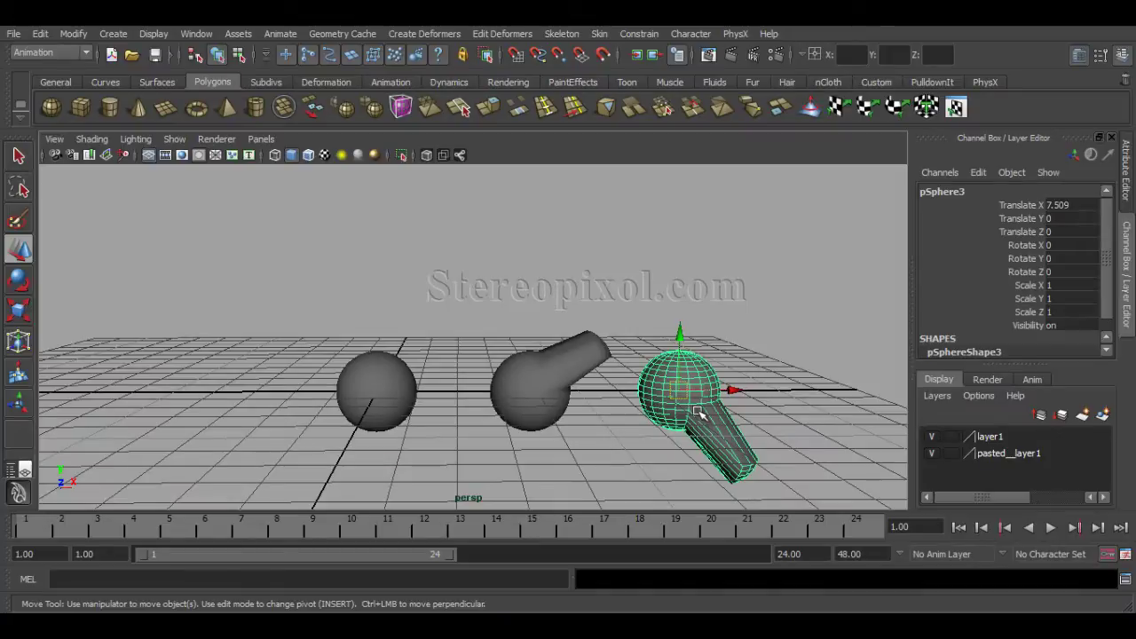
pyautogui.click(543, 419)
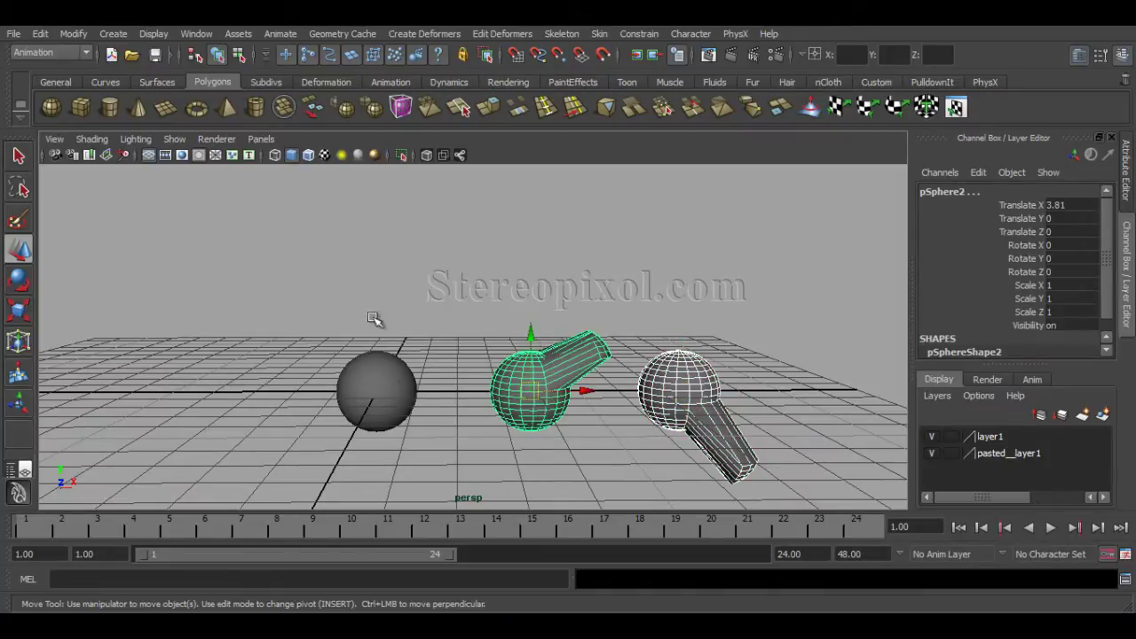
pyautogui.click(385, 394)
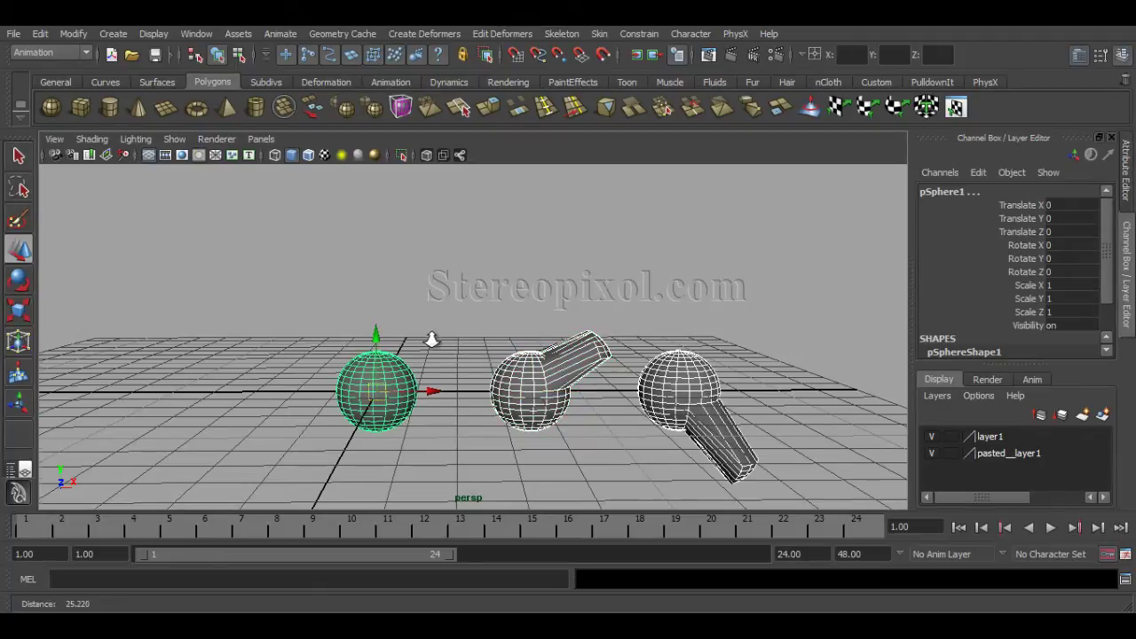
# Create a blend shape on pSphere1 from the Blend Shape options after resetting them to defaults
pyautogui.keyDown('alt'); pyautogui.moveTo(431, 337); pyautogui.dragTo(455, 299); pyautogui.keyUp('alt')
pyautogui.click(422, 36)
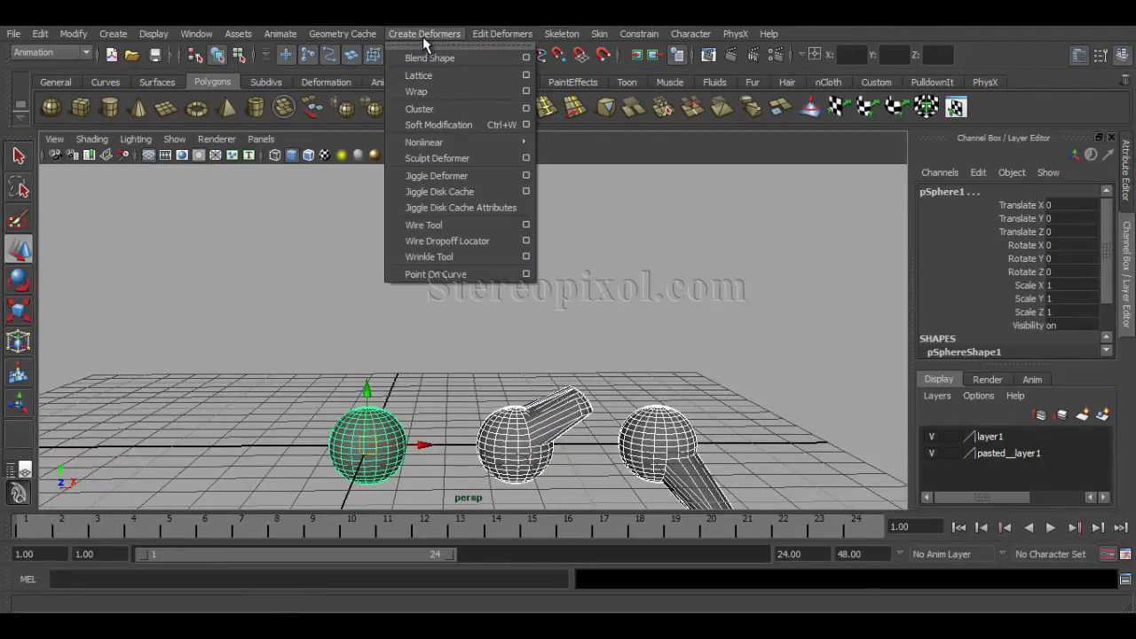
pyautogui.click(422, 35)
pyautogui.click(49, 53)
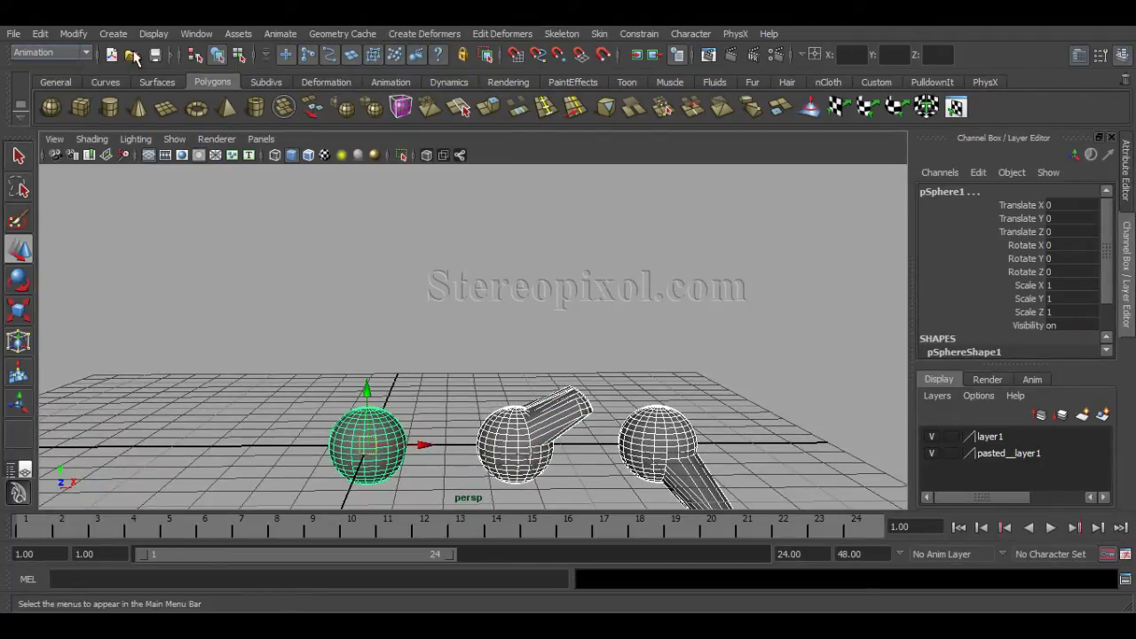
pyautogui.click(410, 33)
pyautogui.click(525, 57)
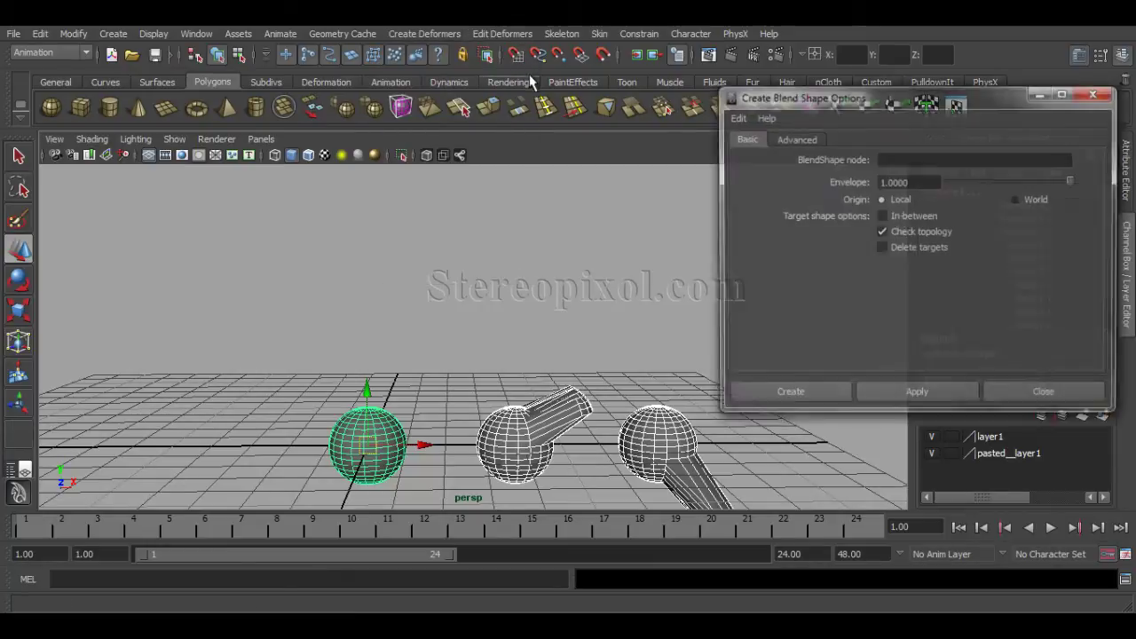
pyautogui.moveTo(778, 93); pyautogui.dragTo(768, 79)
pyautogui.click(725, 103)
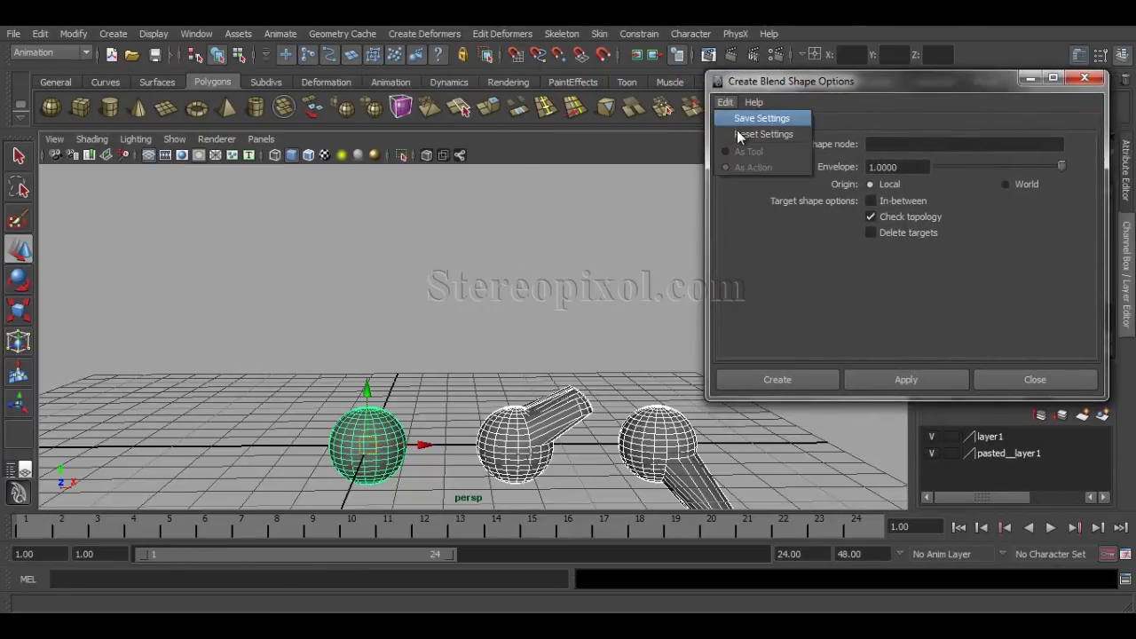
pyautogui.click(737, 133)
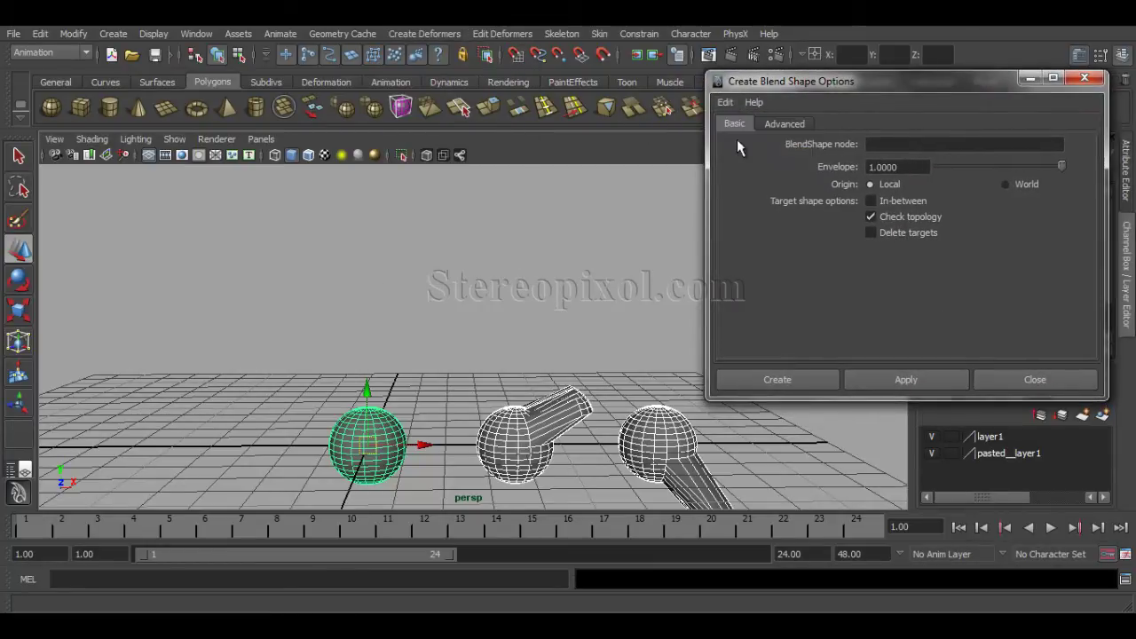
pyautogui.click(807, 387)
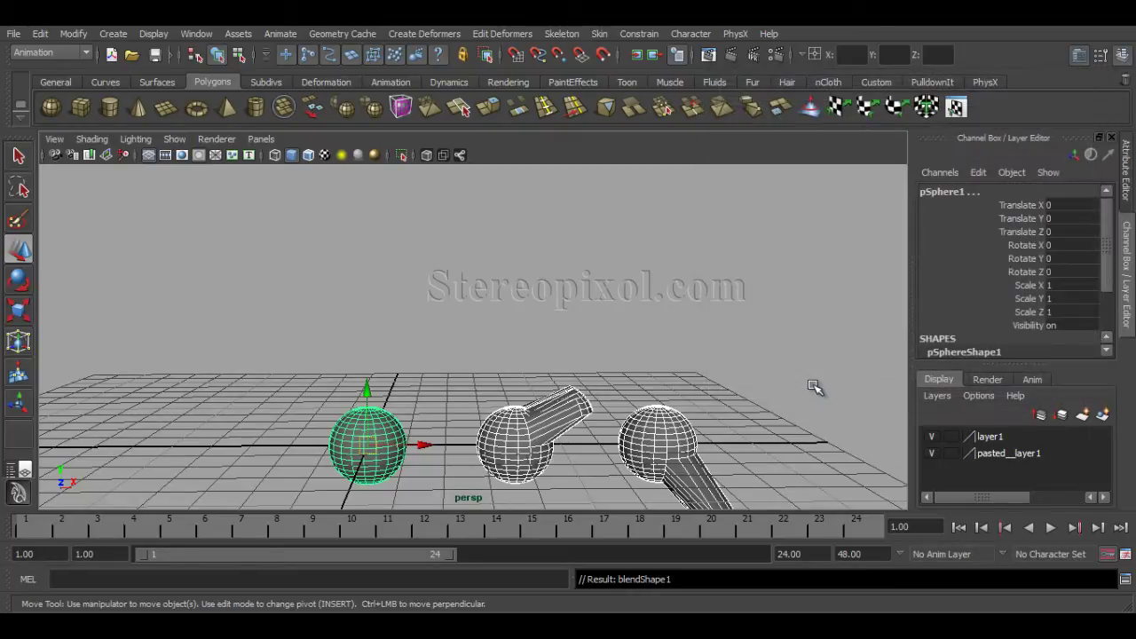
# Reselect pSphere1 and expand blendShape1 to show pSphere3 and pSphere2 weights at 0
pyautogui.moveTo(722, 380)
pyautogui.keyDown('alt'); pyautogui.mouseDown()
pyautogui.moveTo(710, 296)
pyautogui.moveTo(699, 320)
pyautogui.mouseUp(); pyautogui.keyUp('alt')
pyautogui.click(600, 270)
pyautogui.press('5')
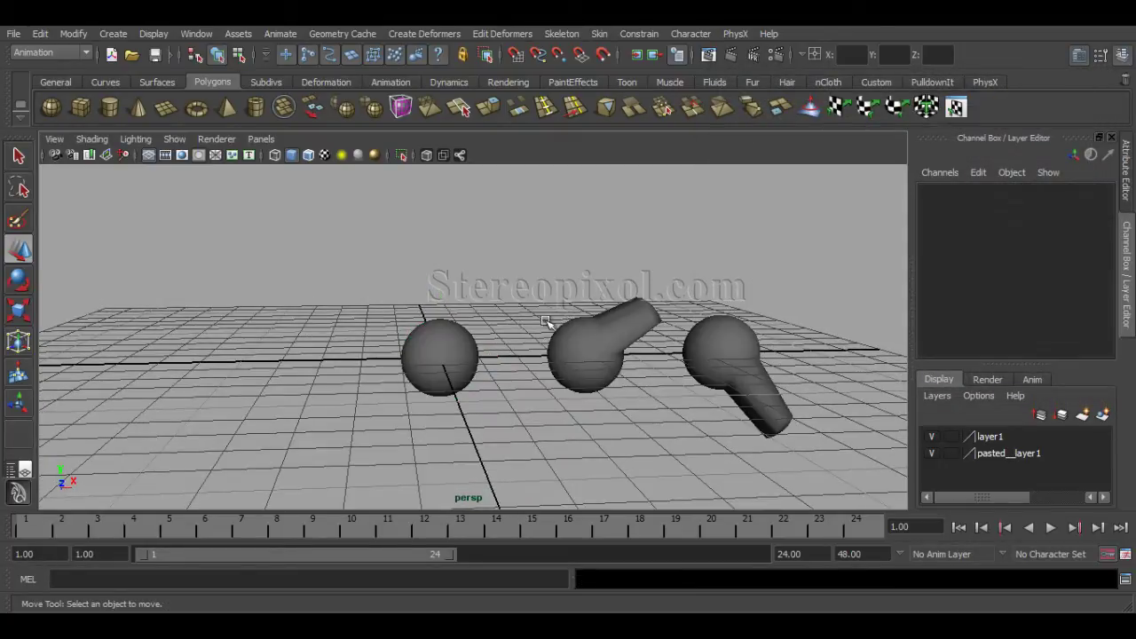
pyautogui.moveTo(600, 270)
pyautogui.keyDown('alt'); pyautogui.mouseDown()
pyautogui.moveTo(448, 348)
pyautogui.moveTo(898, 348)
pyautogui.mouseUp(); pyautogui.keyUp('alt')
pyautogui.click(448, 348)
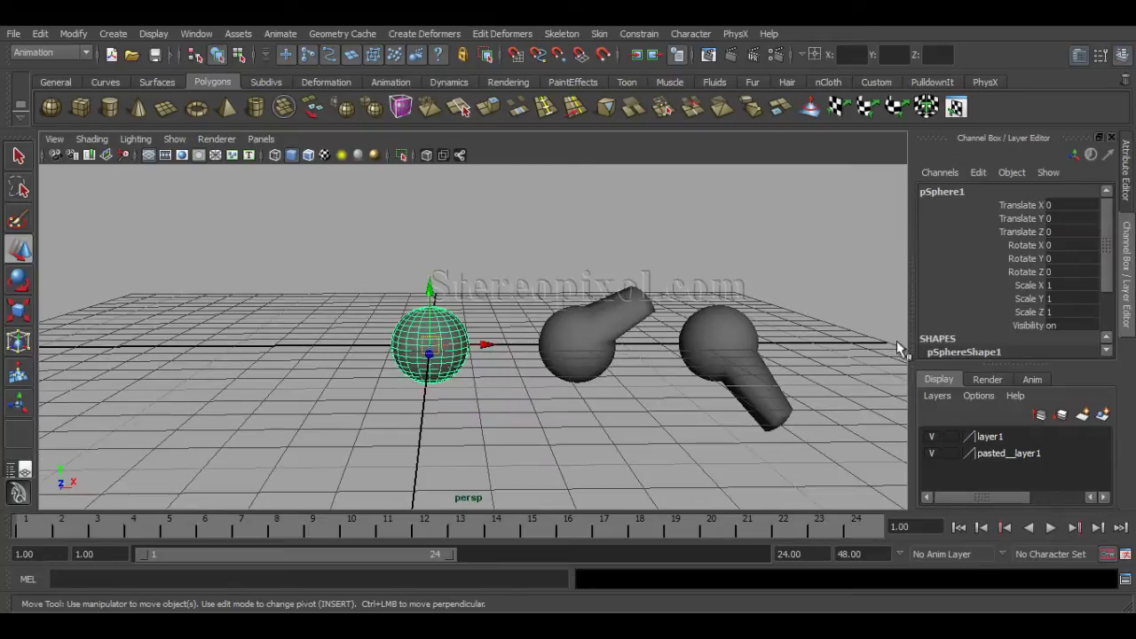
pyautogui.scroll(-3, 1065, 266)
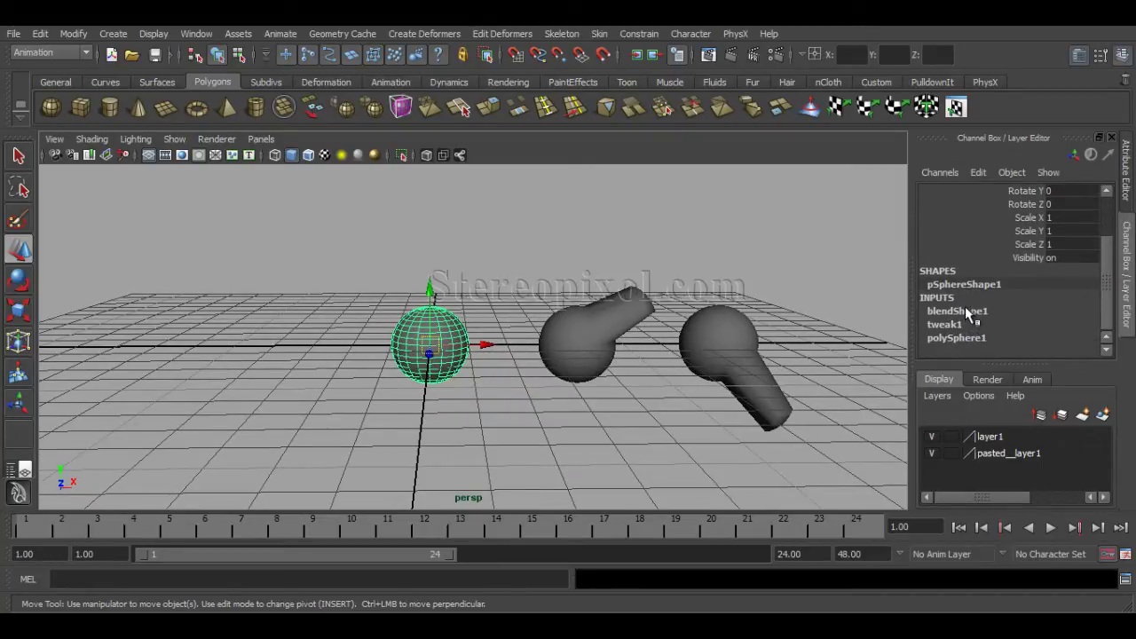
pyautogui.click(965, 311)
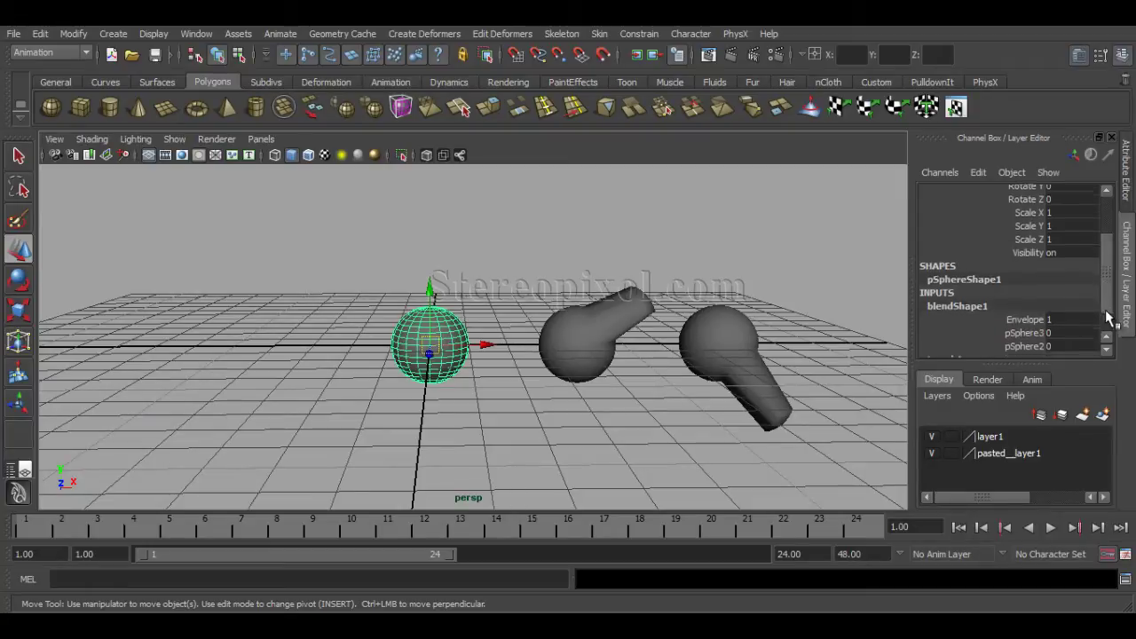
pyautogui.scroll(-2, 1114, 321)
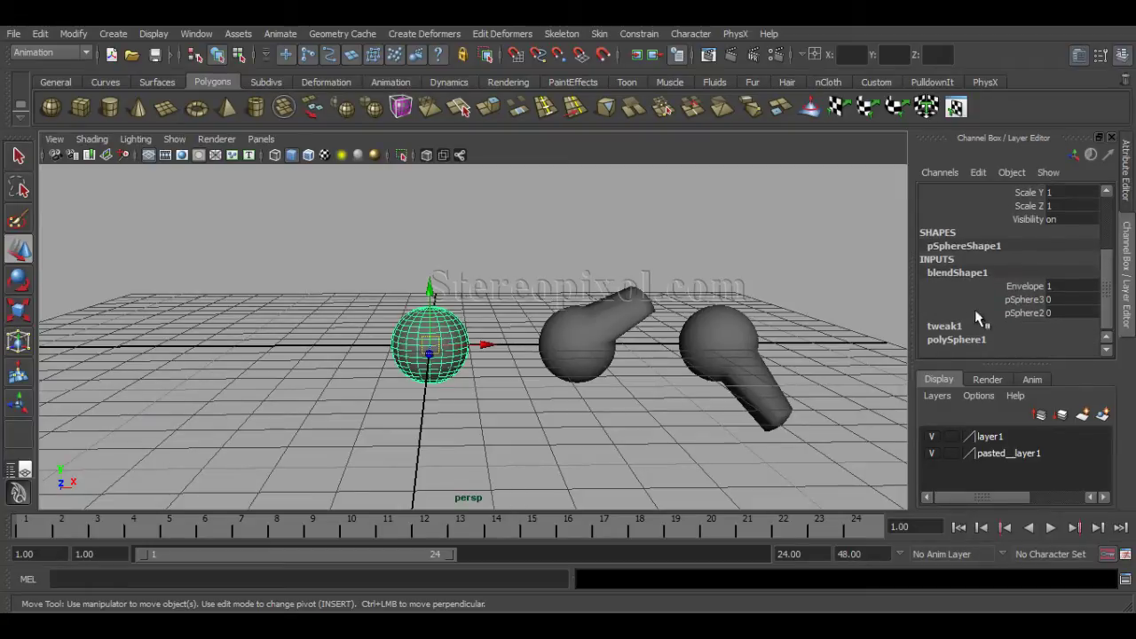
# Slide the pSphere3 and pSphere2 weights between 0 and 1 to preview each morph
pyautogui.click(1023, 300)
pyautogui.moveTo(497, 243)
pyautogui.mouseDown(button='middle')
pyautogui.moveTo(541, 241)
pyautogui.moveTo(484, 246)
pyautogui.moveTo(517, 245)
pyautogui.moveTo(493, 246)
pyautogui.mouseUp(button='middle')
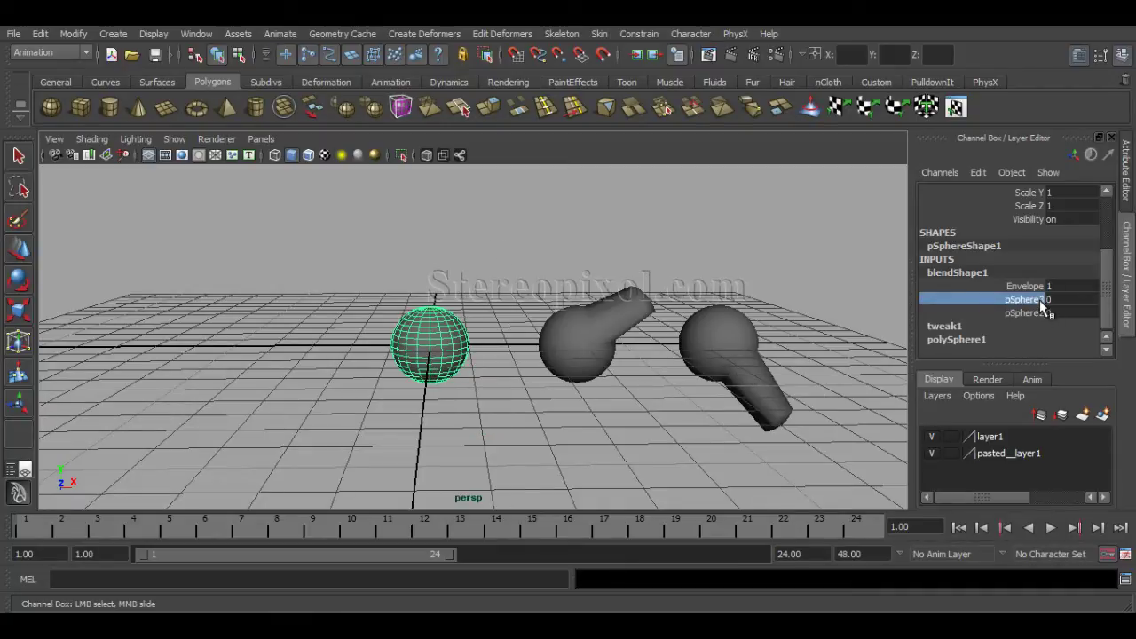
pyautogui.moveTo(493, 229)
pyautogui.mouseDown(button='middle')
pyautogui.moveTo(510, 230)
pyautogui.moveTo(489, 234)
pyautogui.moveTo(505, 240)
pyautogui.moveTo(475, 240)
pyautogui.mouseUp(button='middle')
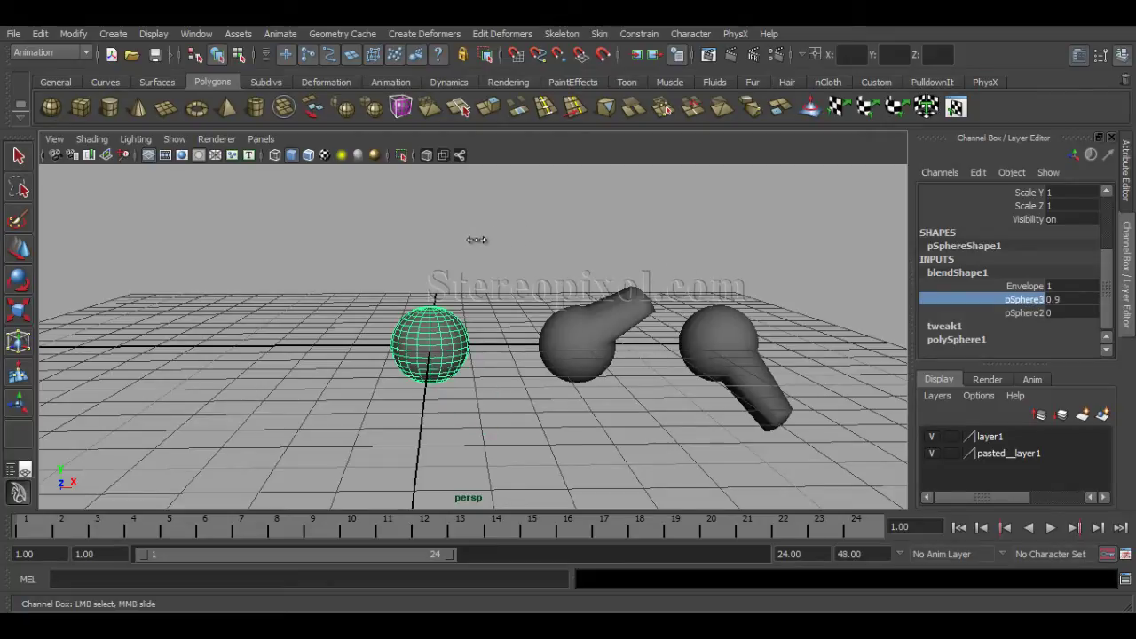
pyautogui.click(1025, 313)
pyautogui.moveTo(556, 199); pyautogui.dragTo(515, 236, button='middle')
pyautogui.keyDown('alt'); pyautogui.moveTo(553, 371); pyautogui.dragTo(429, 401); pyautogui.keyUp('alt')
# Box-select the three test spheres and delete them, then orbit toward the head busts
pyautogui.keyDown('shift'); pyautogui.click(510, 400); pyautogui.keyUp('shift')
pyautogui.press('w')
pyautogui.moveTo(346, 315); pyautogui.dragTo(689, 451)
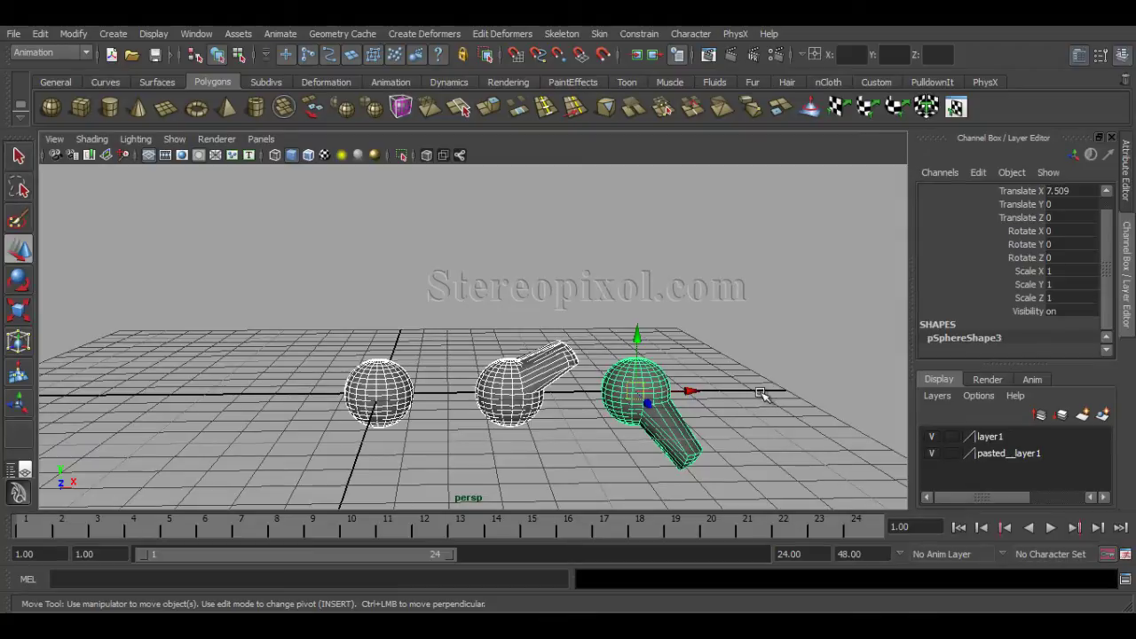
pyautogui.press('Delete')
pyautogui.keyDown('alt'); pyautogui.moveTo(648, 329); pyautogui.dragTo(537, 391); pyautogui.keyUp('alt')
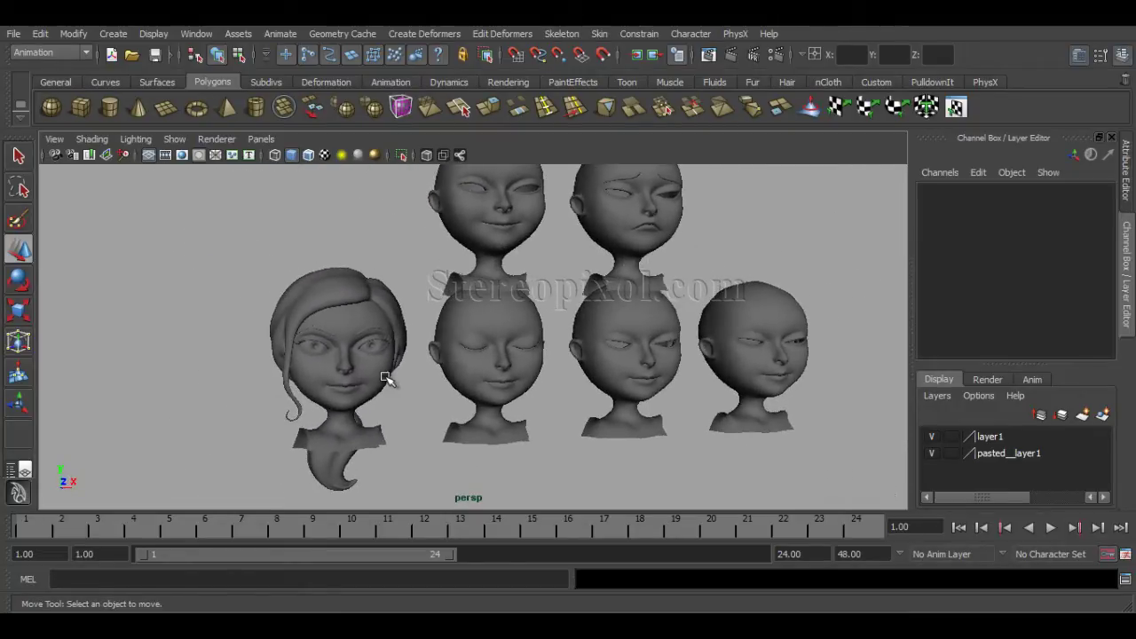
# Click through the busts, including GIrl_Sad and Girl_Eyes_Close, to identify each head
pyautogui.click(393, 381)
pyautogui.keyDown('alt'); pyautogui.moveTo(418, 399); pyautogui.dragTo(373, 381); pyautogui.keyUp('alt')
pyautogui.click(434, 407)
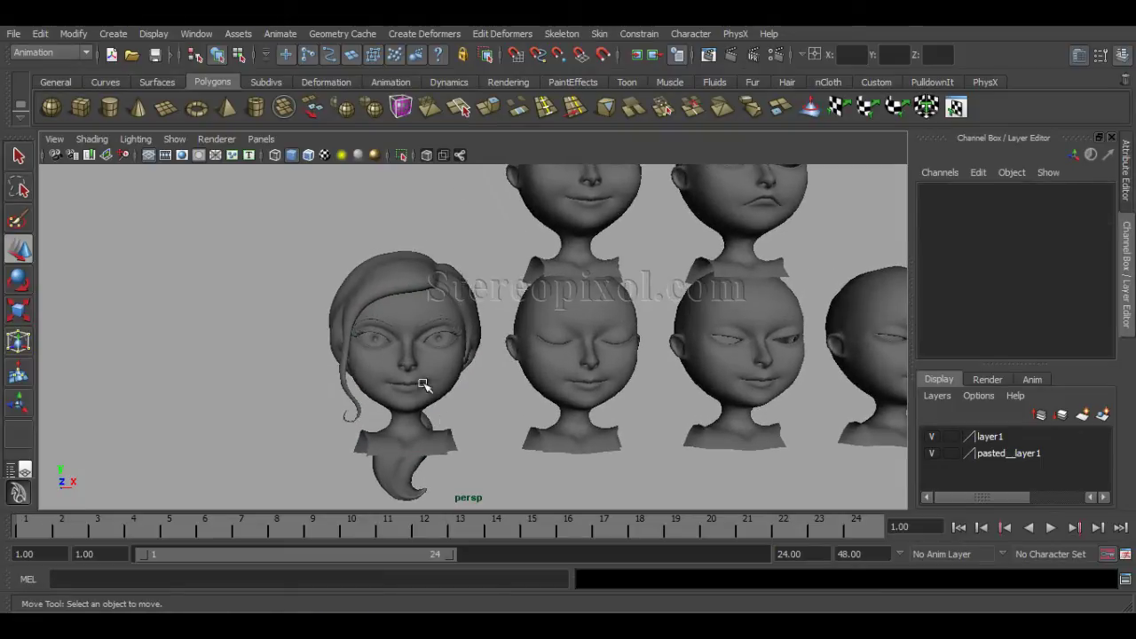
pyautogui.keyDown('alt'); pyautogui.moveTo(505, 393); pyautogui.dragTo(545, 323); pyautogui.keyUp('alt')
pyautogui.click(516, 297)
pyautogui.click(545, 323)
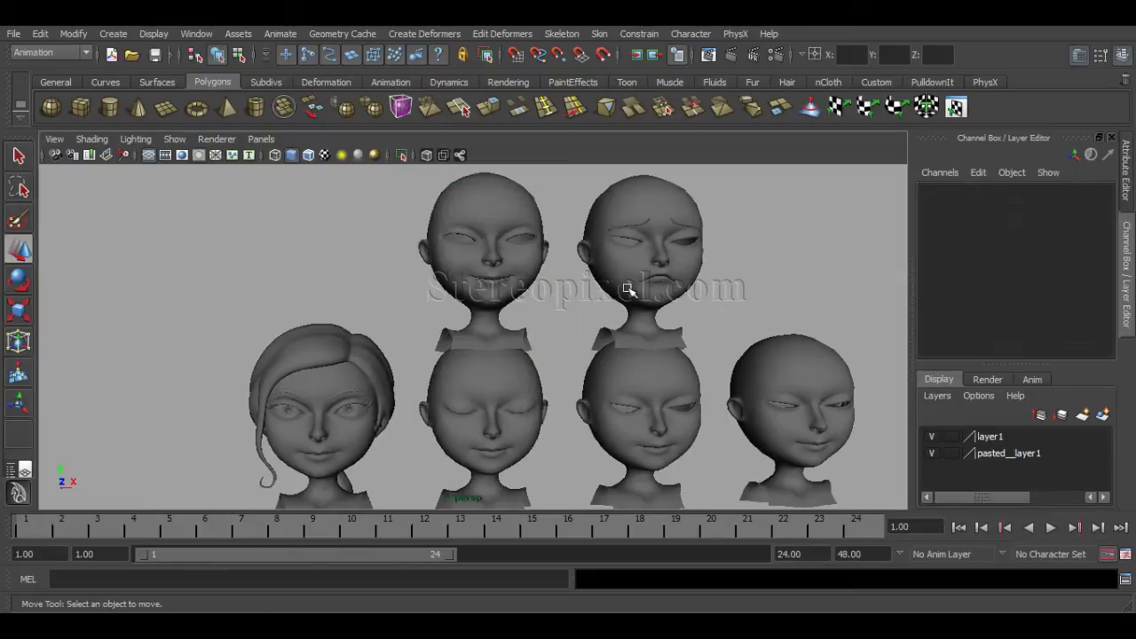
pyautogui.click(648, 293)
pyautogui.keyDown('alt'); pyautogui.moveTo(593, 385); pyautogui.dragTo(508, 380); pyautogui.keyUp('alt')
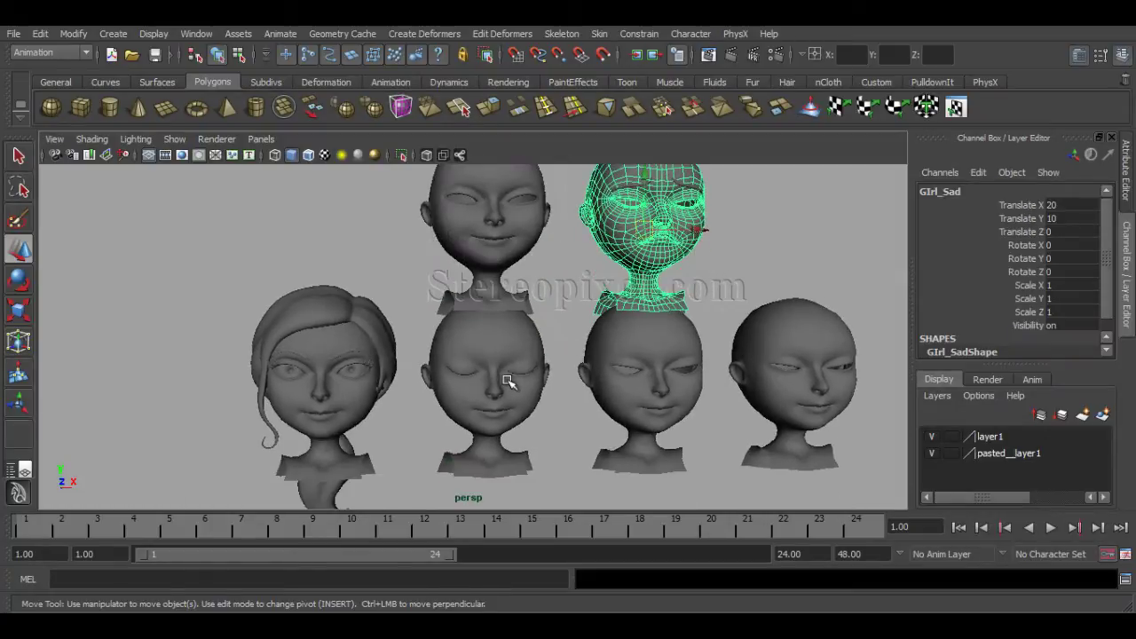
pyautogui.click(507, 382)
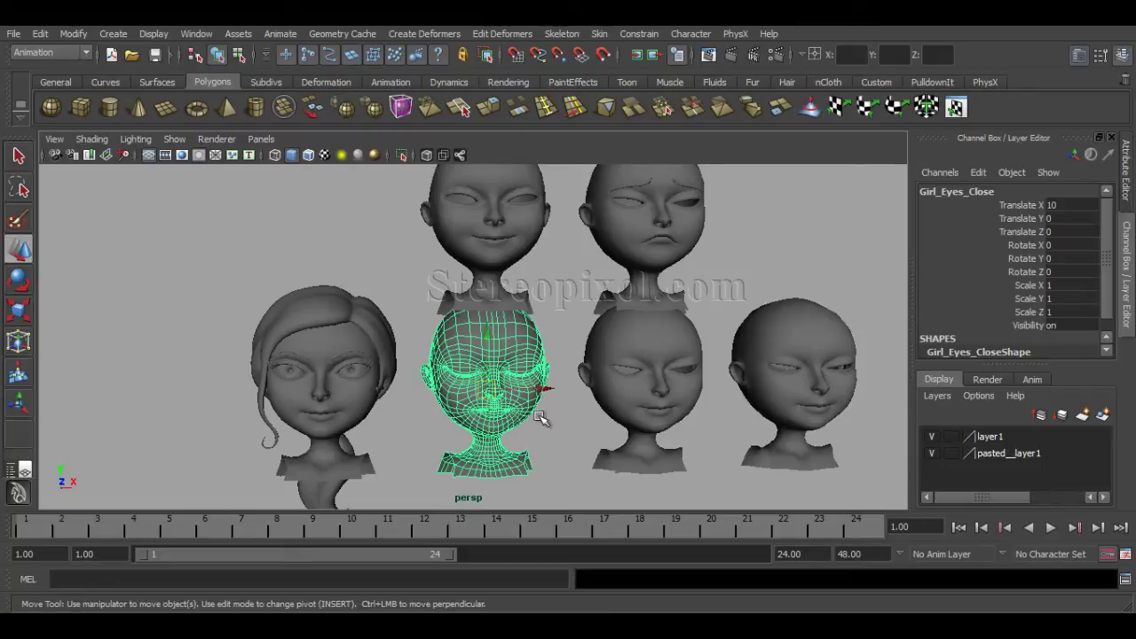
pyautogui.click(558, 345)
pyautogui.keyDown('alt'); pyautogui.moveTo(560, 363); pyautogui.dragTo(560, 393, button='right'); pyautogui.keyUp('alt')
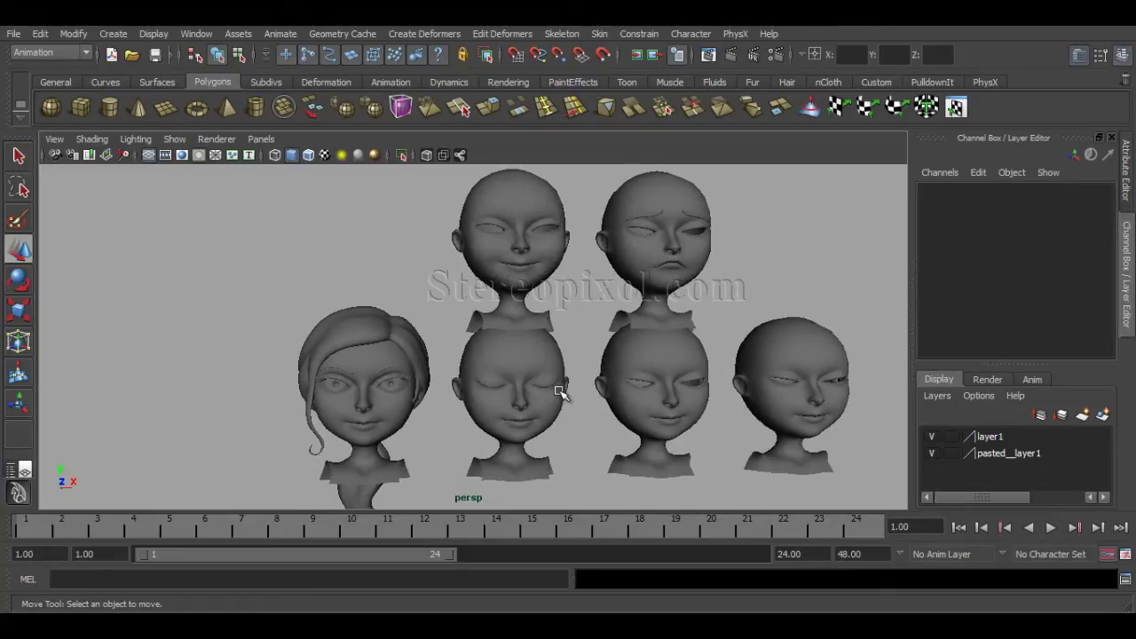
# Select Girl_Smile and Girl_Eyes_Close, then the haired GIrl_Neutral bust last as base
pyautogui.click(535, 283)
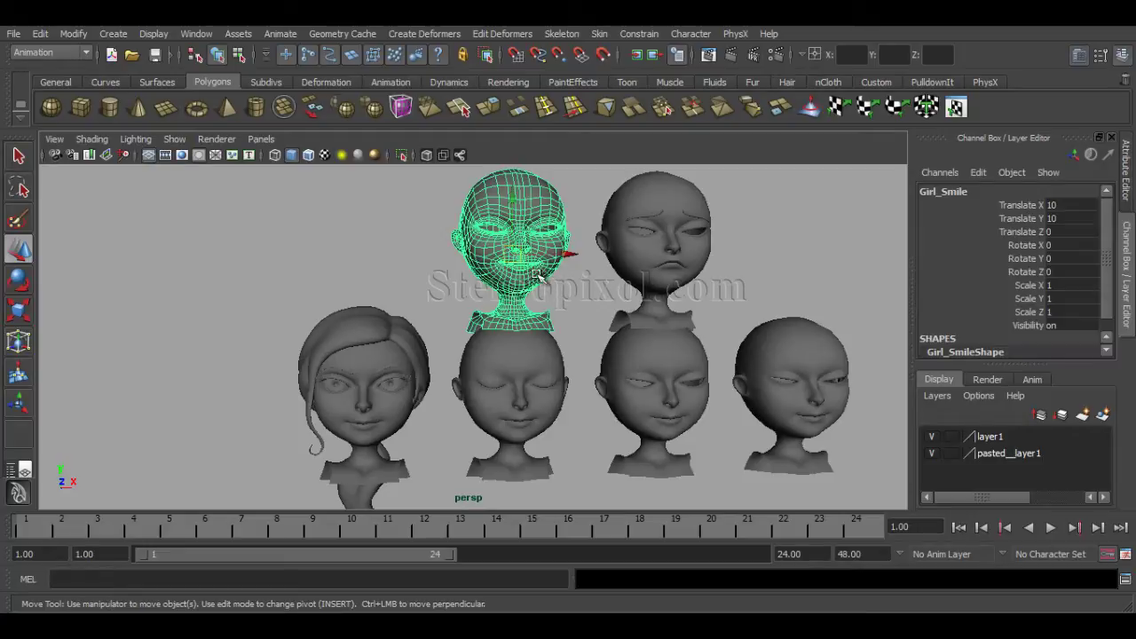
pyautogui.keyDown('shift'); pyautogui.click(547, 380); pyautogui.keyUp('shift')
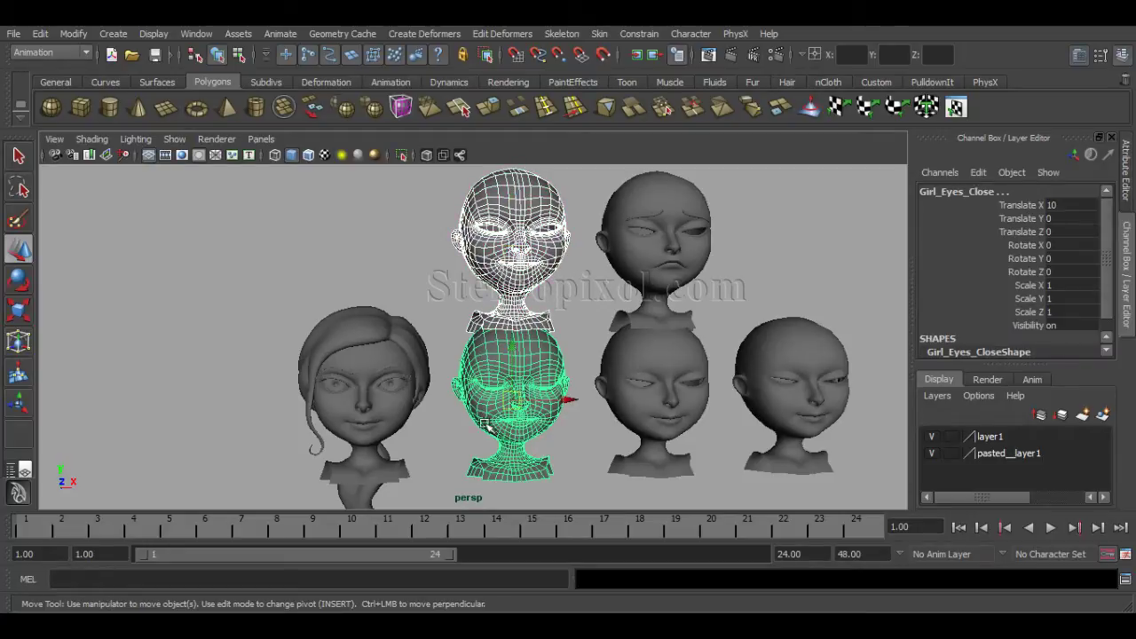
pyautogui.keyDown('alt'); pyautogui.moveTo(479, 421); pyautogui.dragTo(530, 381, button='middle'); pyautogui.keyUp('alt')
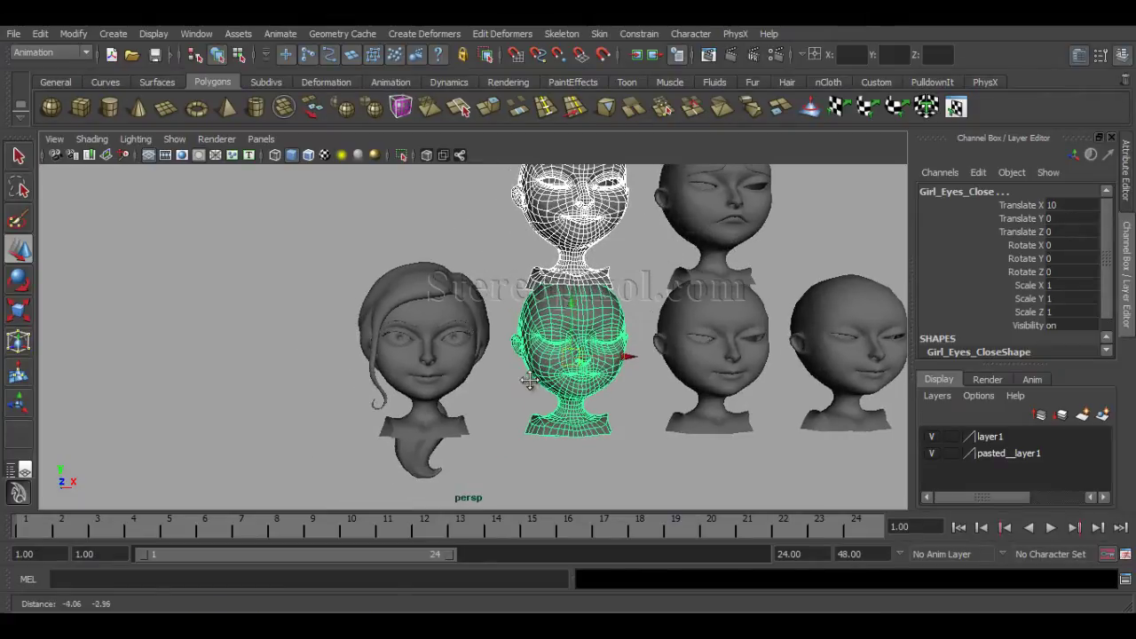
pyautogui.keyDown('shift'); pyautogui.click(463, 380); pyautogui.keyUp('shift')
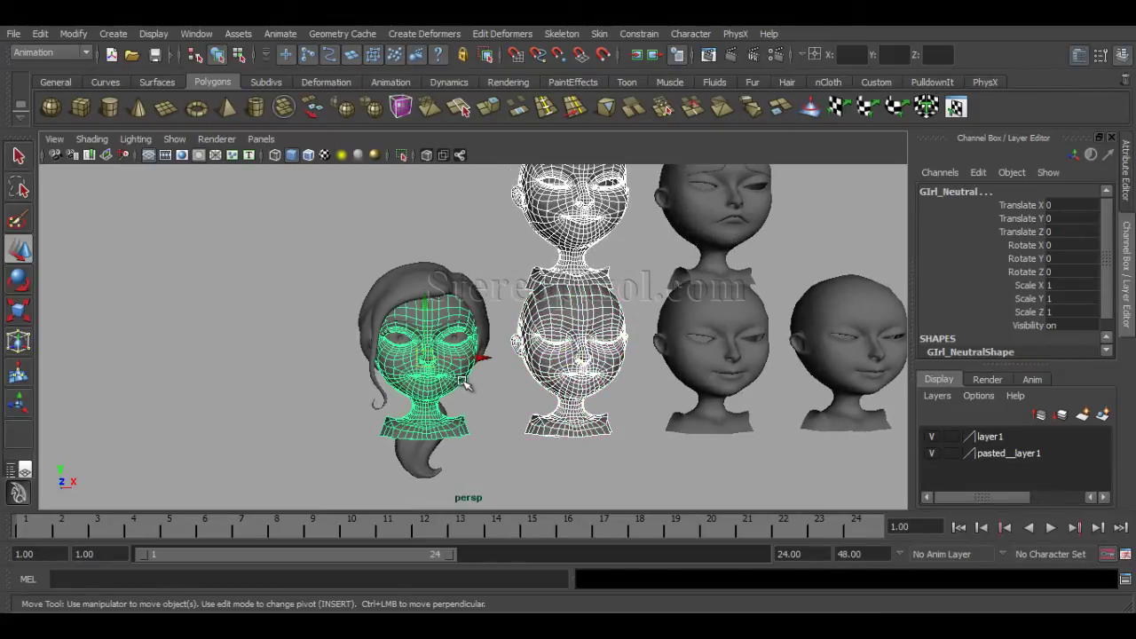
pyautogui.keyDown('alt'); pyautogui.moveTo(515, 399); pyautogui.dragTo(538, 377, button='middle'); pyautogui.keyUp('alt')
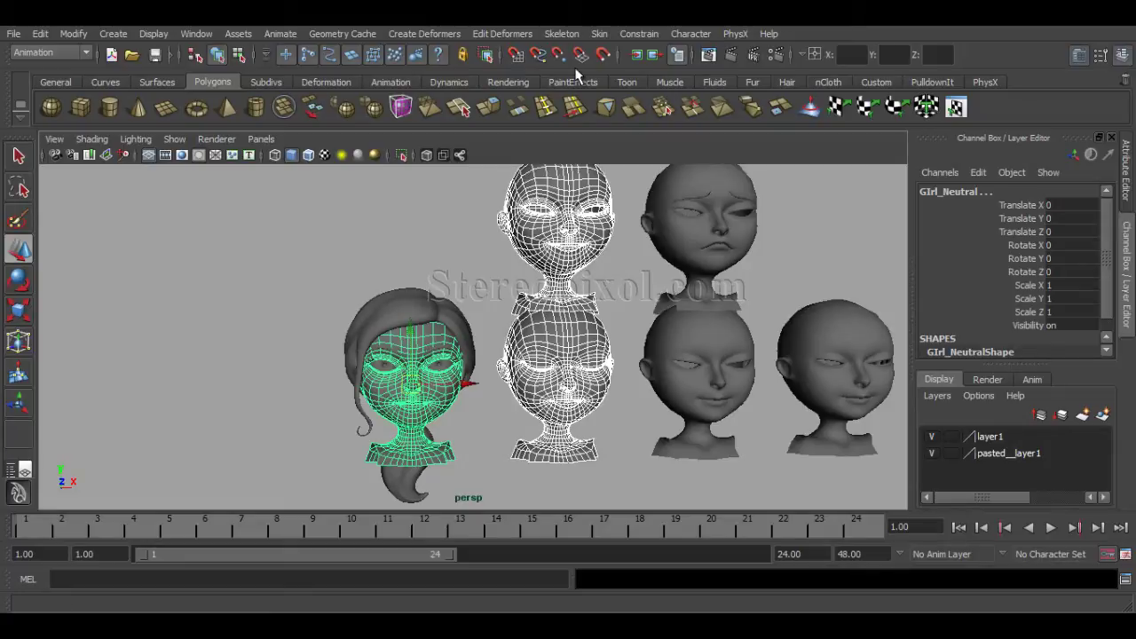
pyautogui.click(429, 35)
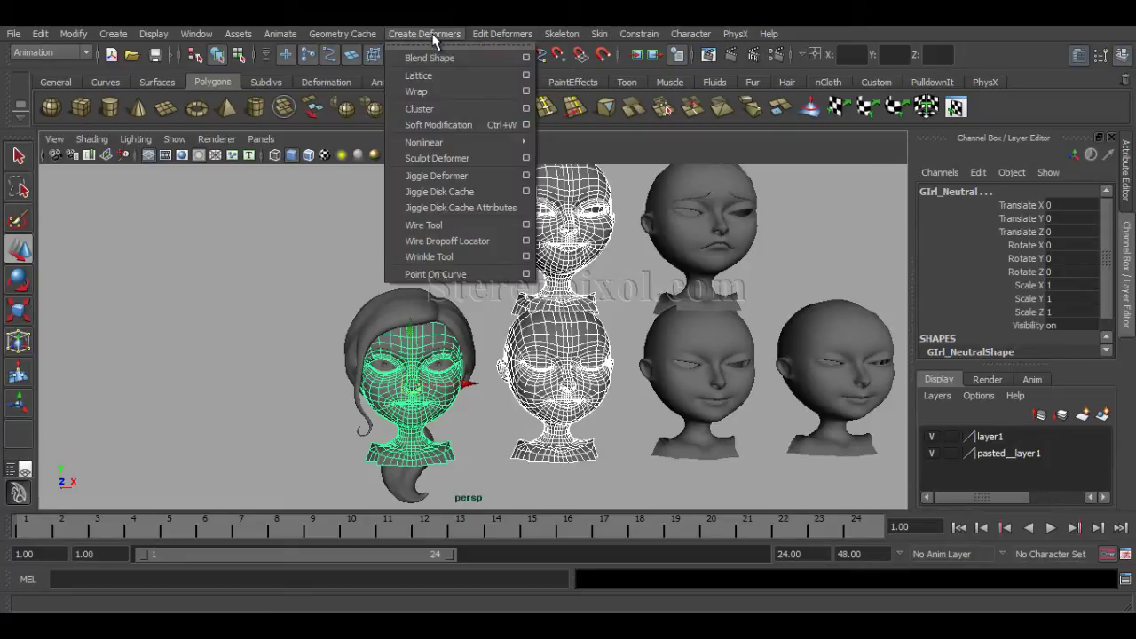
# Open the Create Blend Shape options and reset them to default settings
pyautogui.click(526, 58)
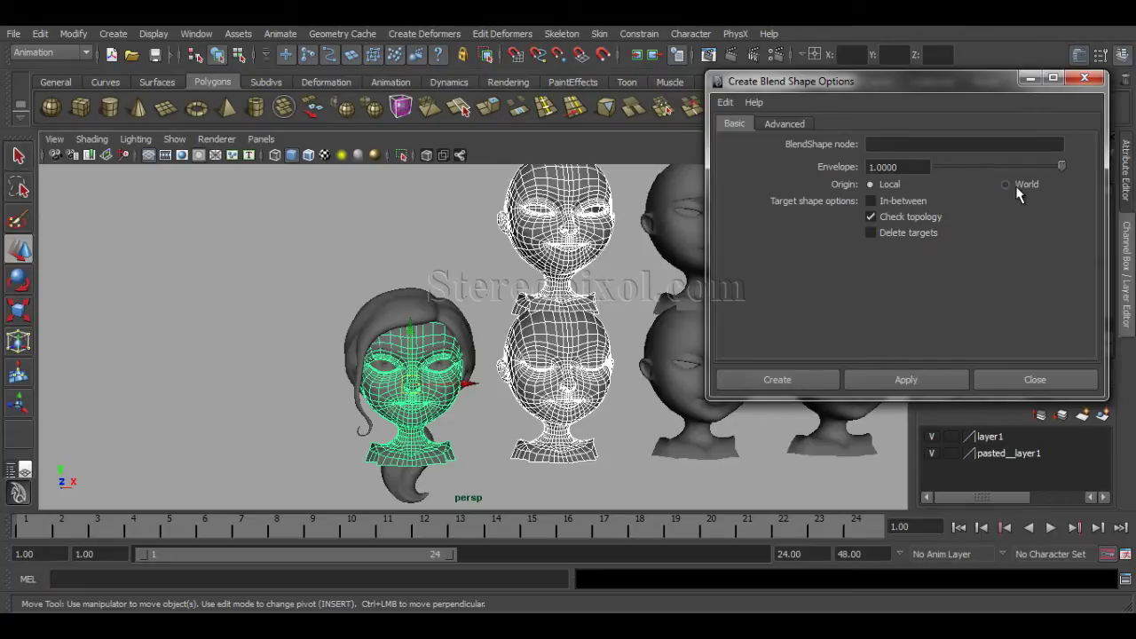
pyautogui.click(491, 246)
pyautogui.click(561, 229)
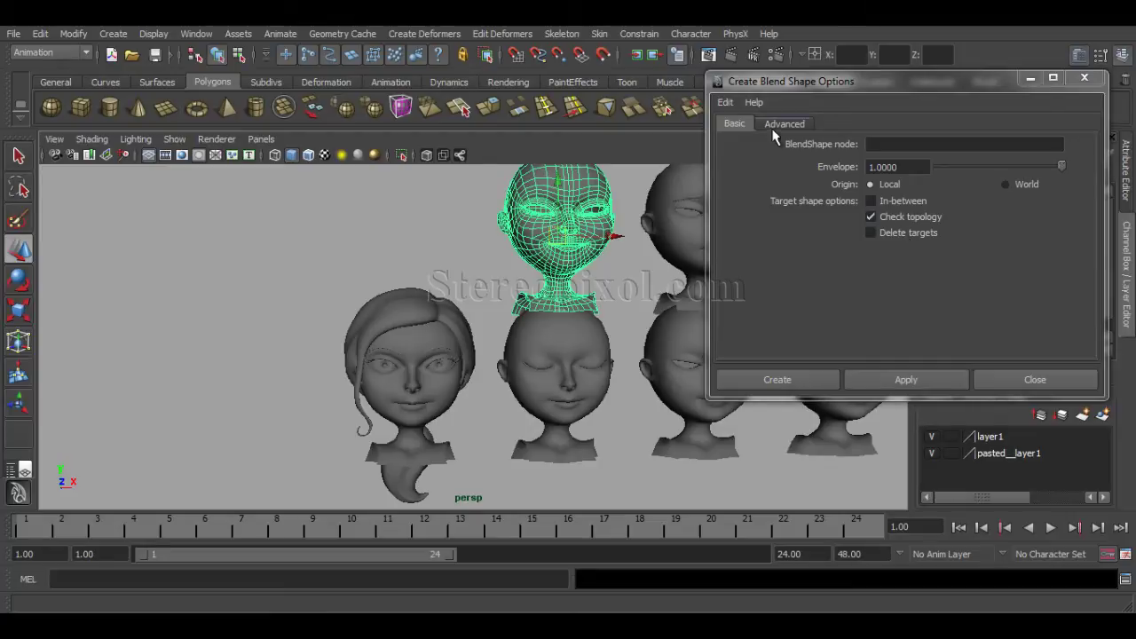
pyautogui.click(725, 102)
pyautogui.click(761, 134)
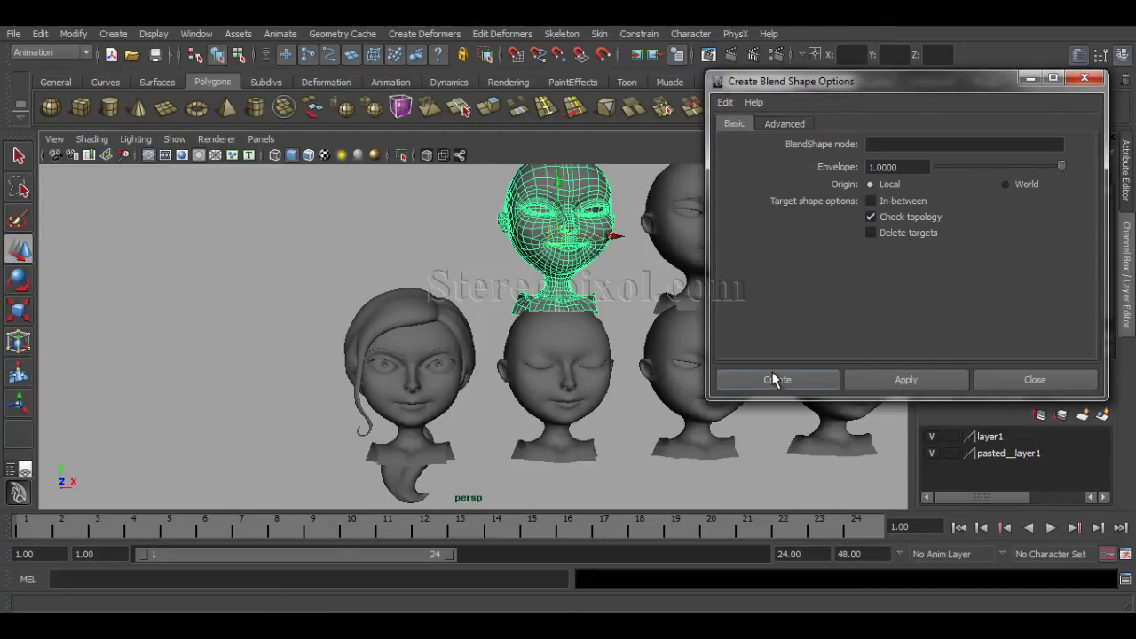
# Reselect Girl_Smile, Girl_Eyes_Close, then GIrl_Neutral last, and create blendShape1
pyautogui.keyDown('shift'); pyautogui.click(449, 412); pyautogui.keyUp('shift')
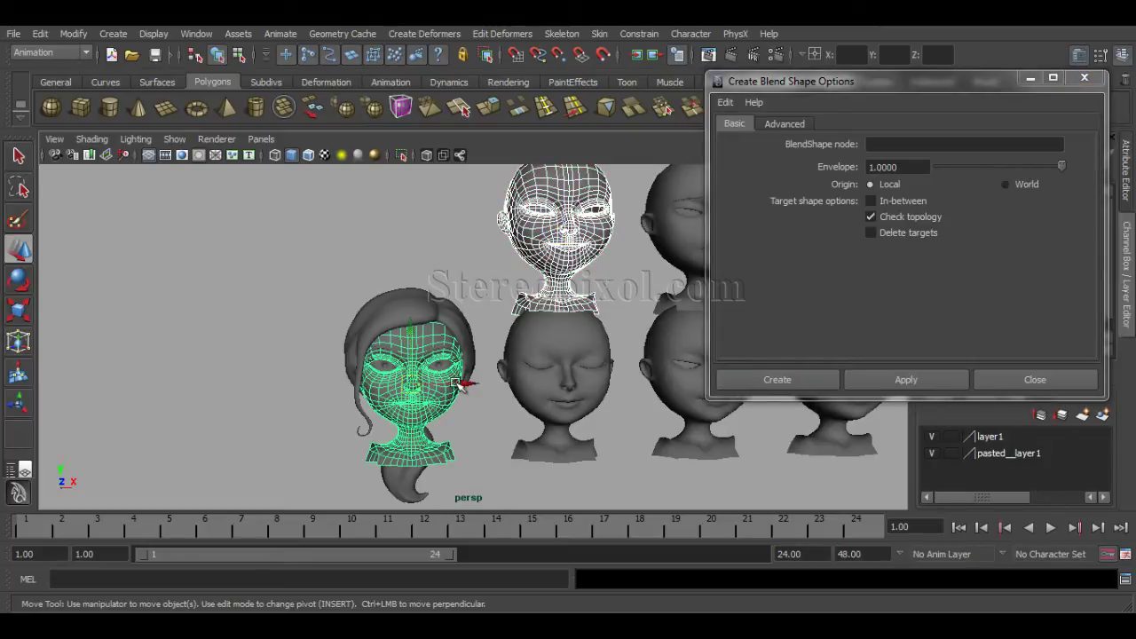
pyautogui.click(621, 250)
pyautogui.click(595, 238)
pyautogui.keyDown('shift'); pyautogui.click(588, 373); pyautogui.keyUp('shift')
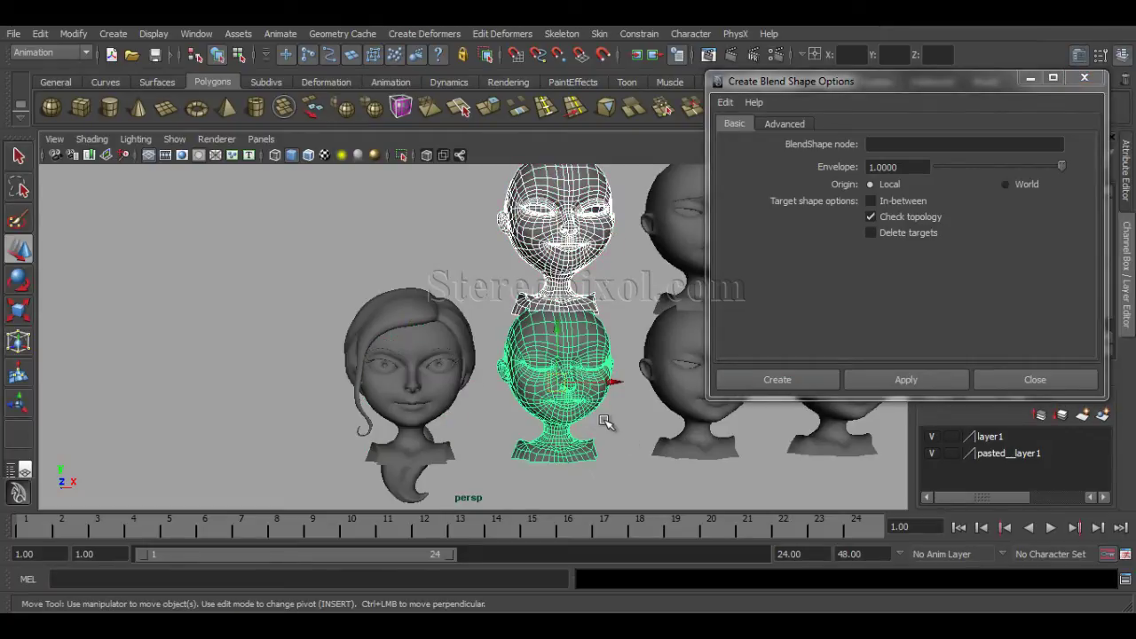
pyautogui.keyDown('shift'); pyautogui.click(445, 401); pyautogui.keyUp('shift')
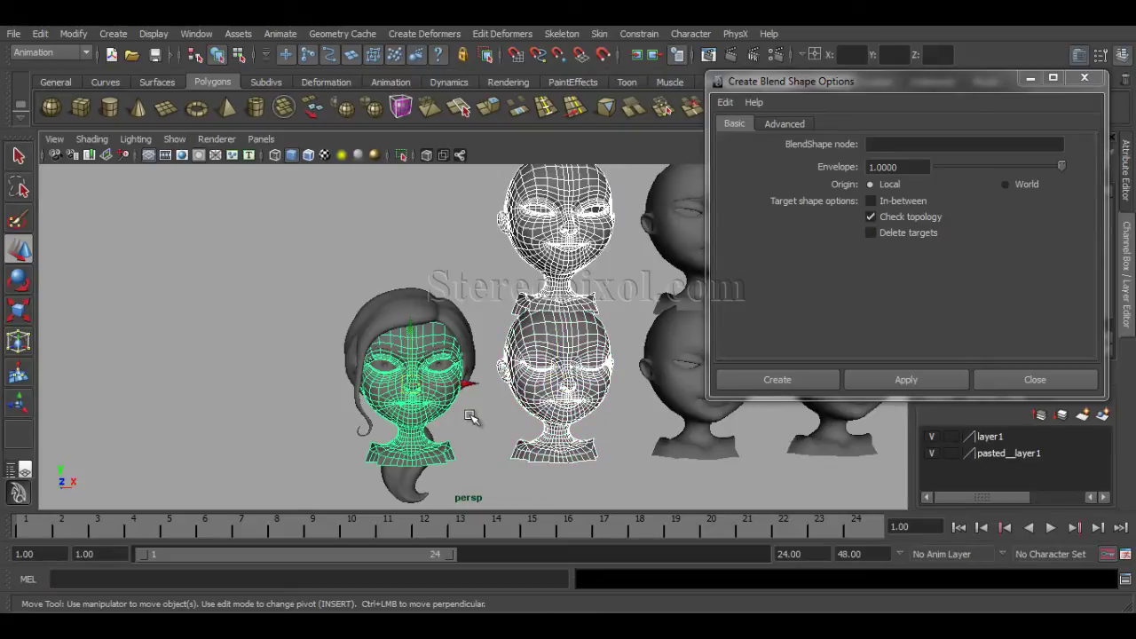
pyautogui.click(792, 379)
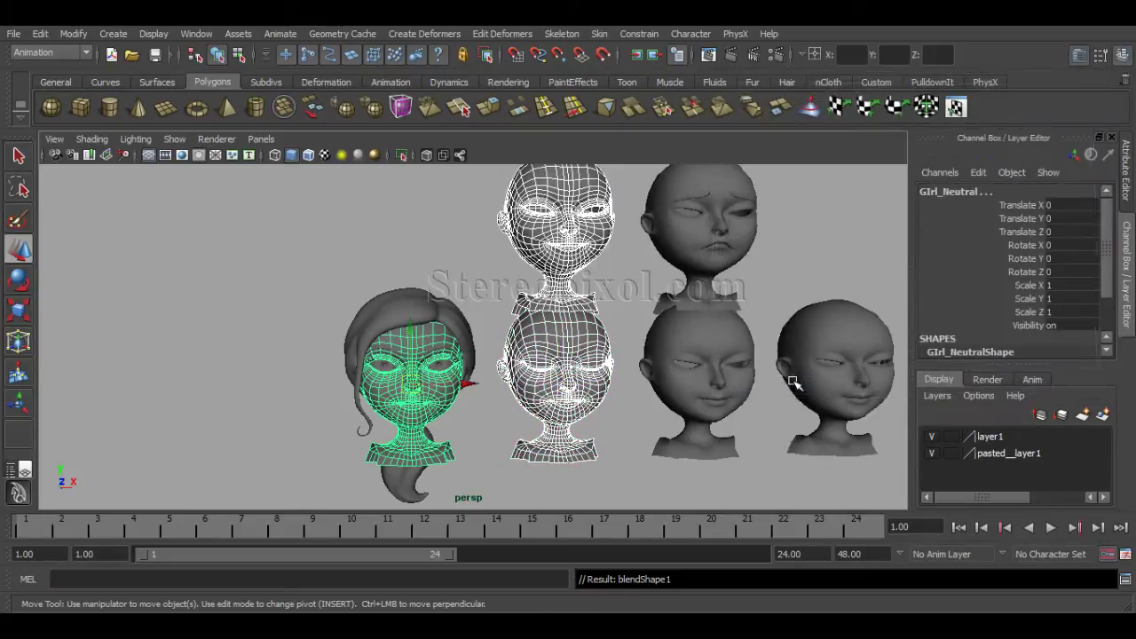
pyautogui.click(427, 254)
pyautogui.scroll(-2, 427, 253)
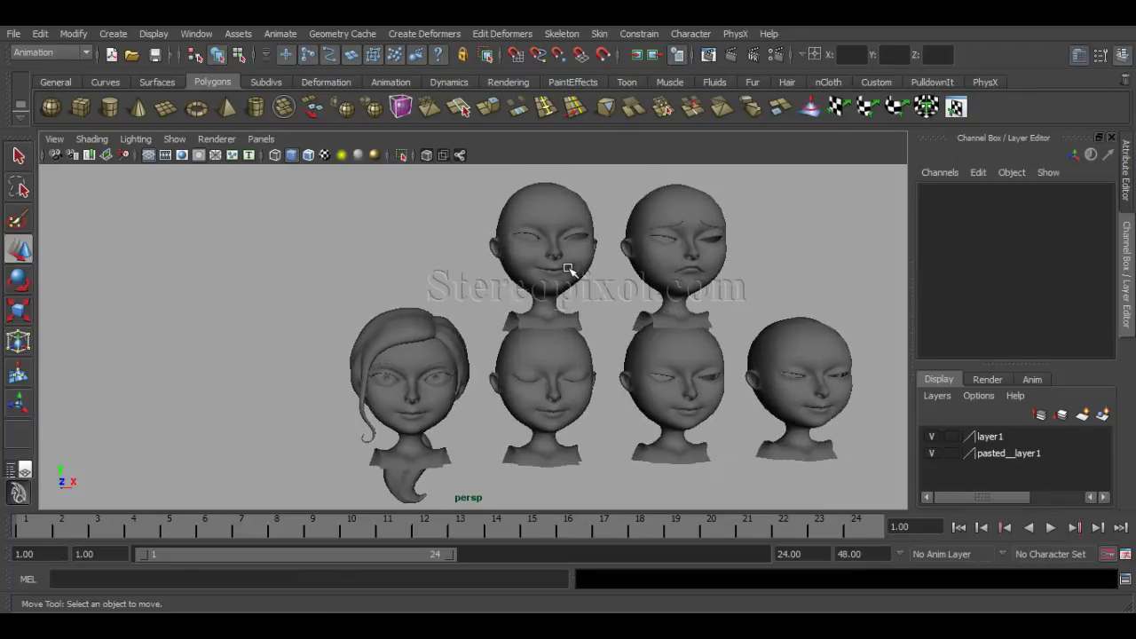
pyautogui.click(568, 266)
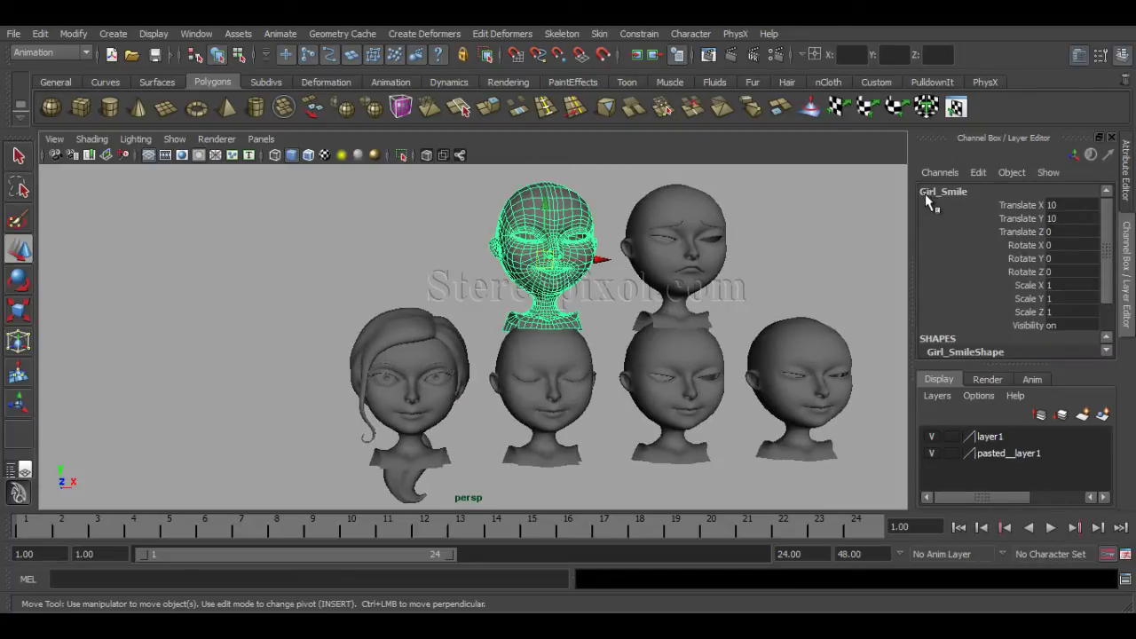
pyautogui.click(548, 371)
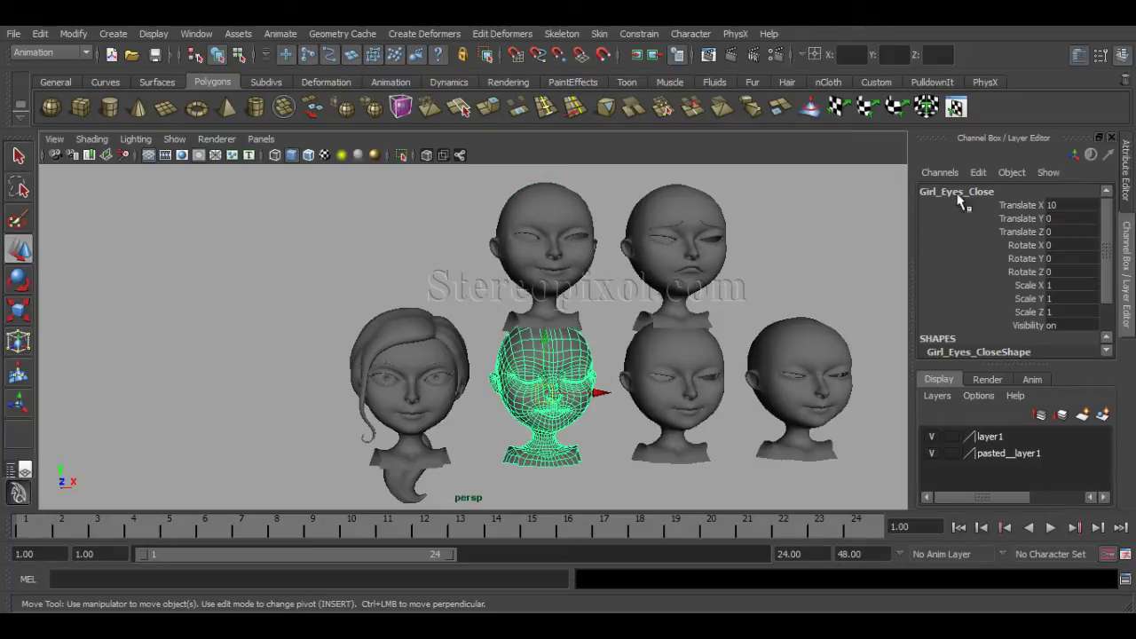
pyautogui.click(453, 297)
pyautogui.click(436, 404)
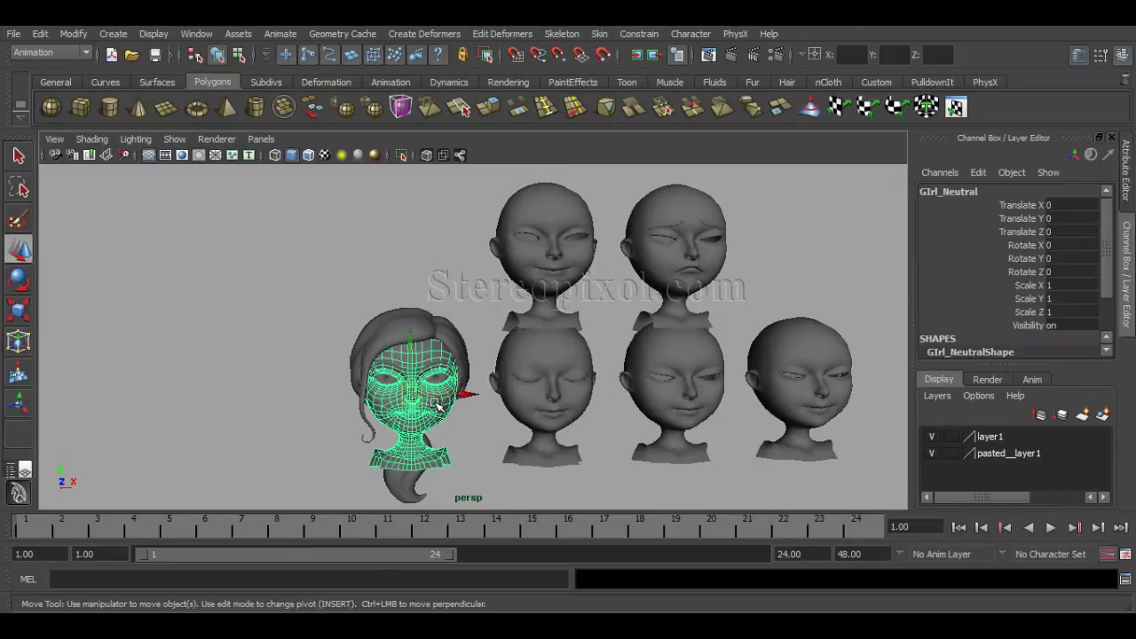
pyautogui.scroll(-2, 981, 307)
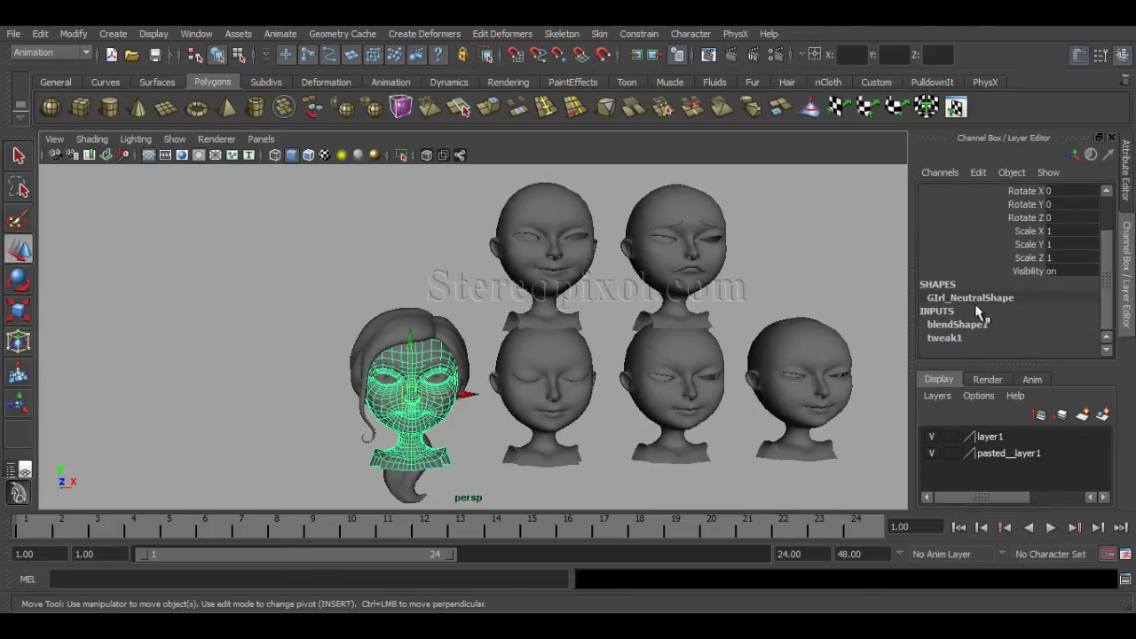
pyautogui.moveTo(1105, 282); pyautogui.dragTo(1107, 312)
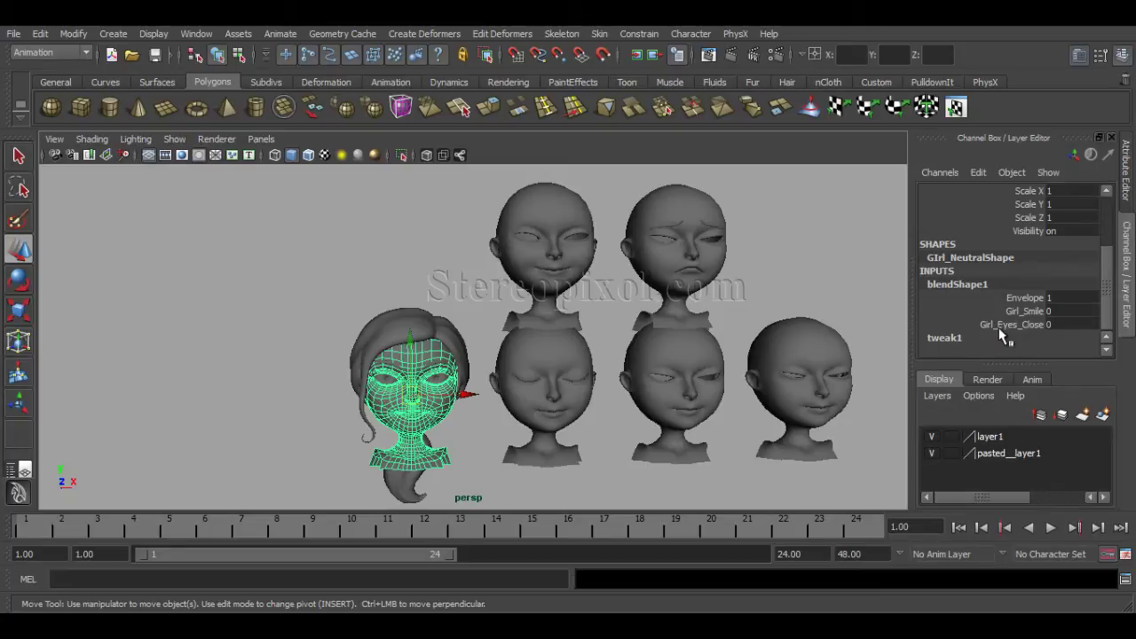
pyautogui.click(1028, 312)
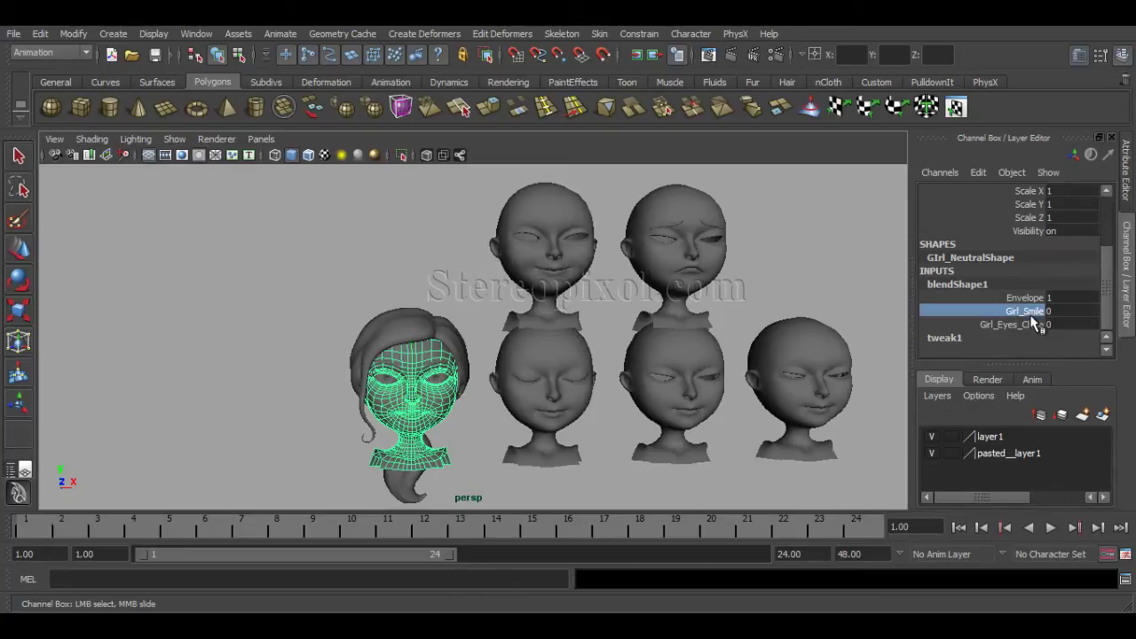
pyautogui.scroll(6, 434, 352)
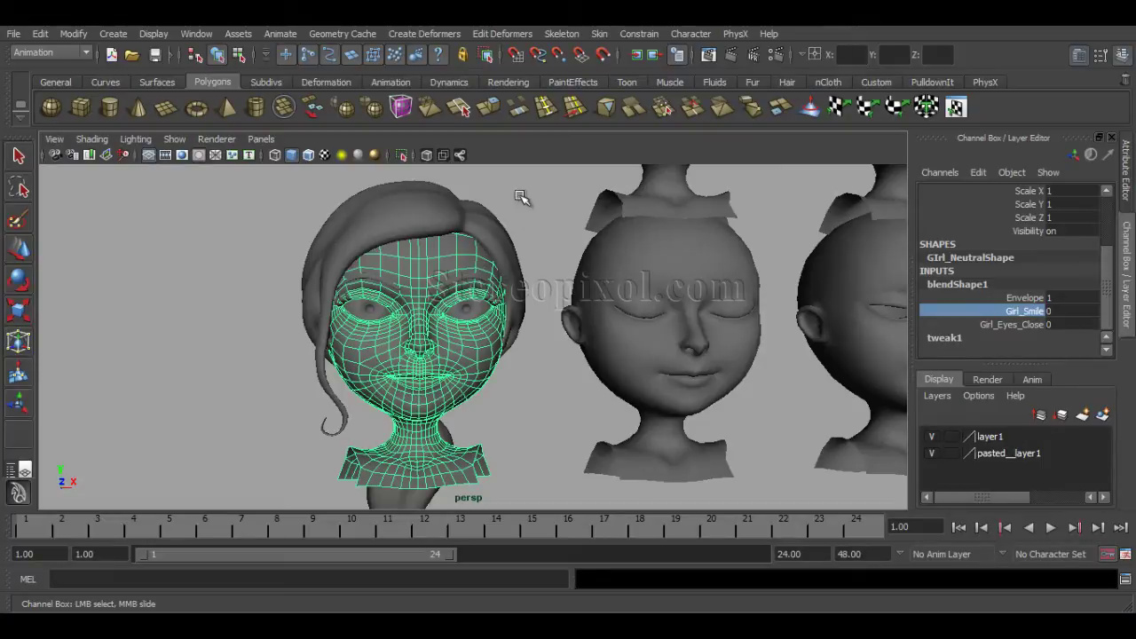
pyautogui.moveTo(521, 200); pyautogui.dragTo(482, 190, button='middle')
pyautogui.click(1026, 324)
pyautogui.click(525, 205)
pyautogui.press('w')
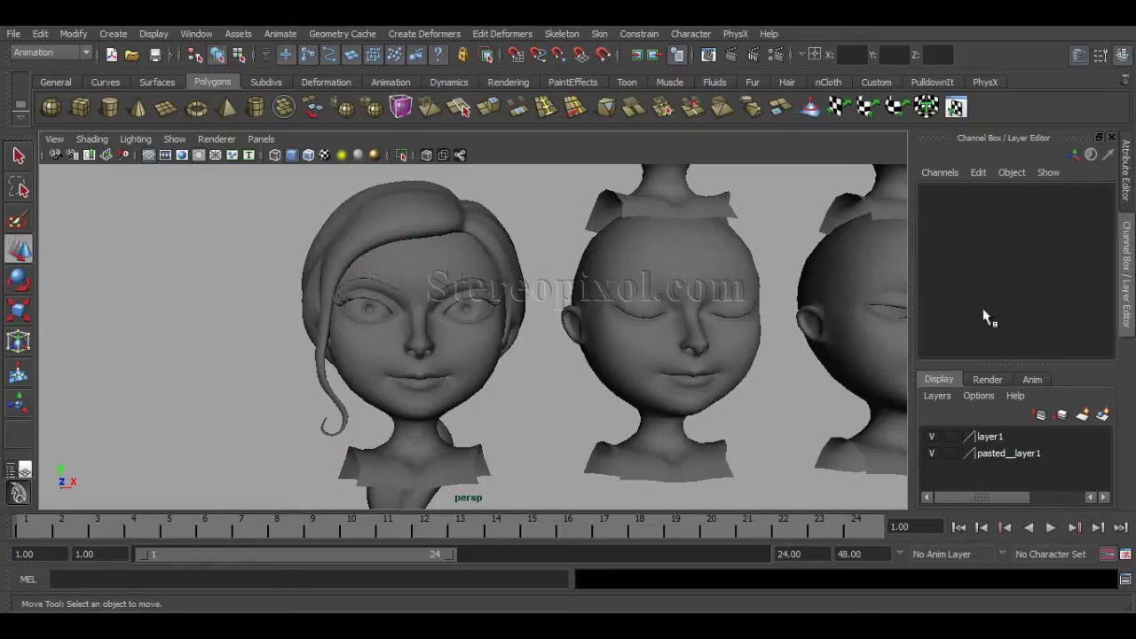
pyautogui.click(471, 373)
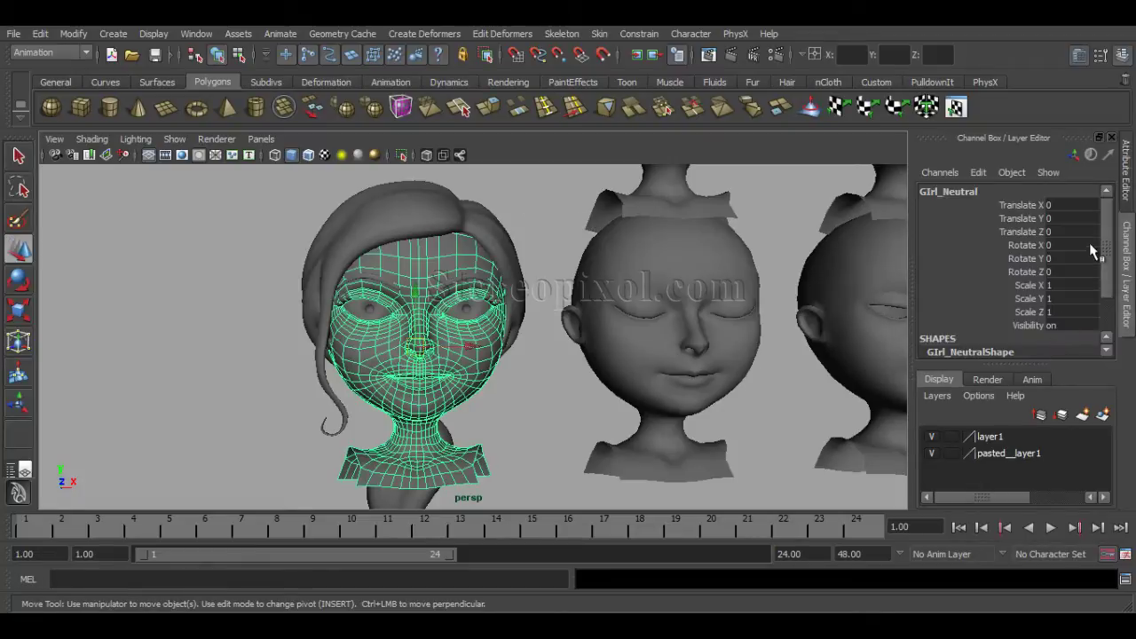
pyautogui.scroll(-3, 1097, 255)
pyautogui.click(976, 324)
pyautogui.scroll(-1, 1020, 328)
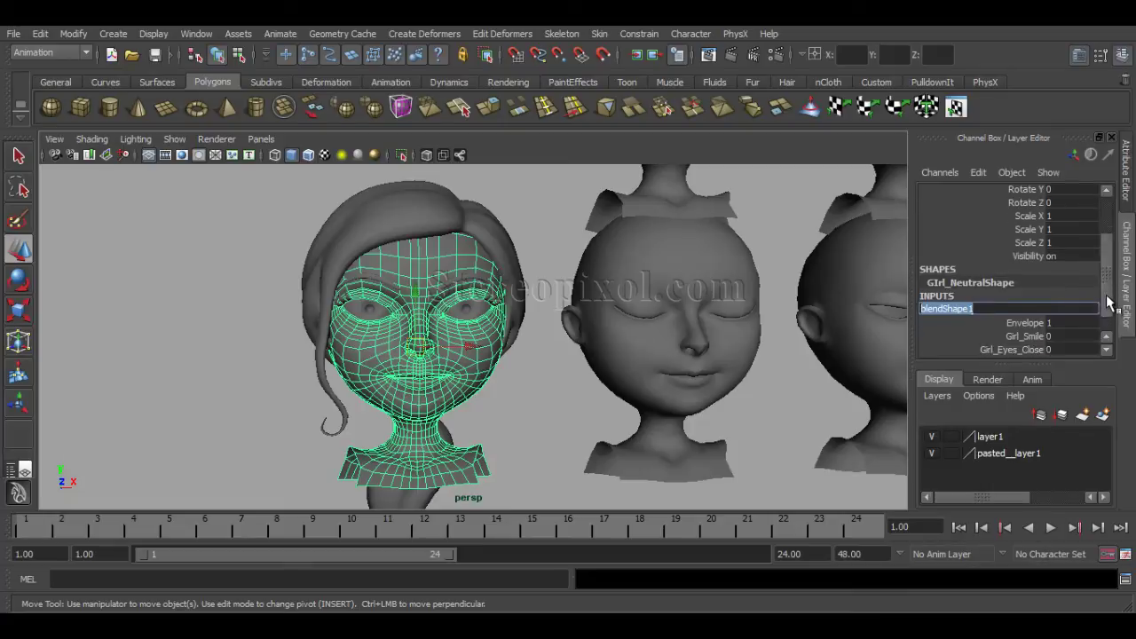
pyautogui.click(1030, 336)
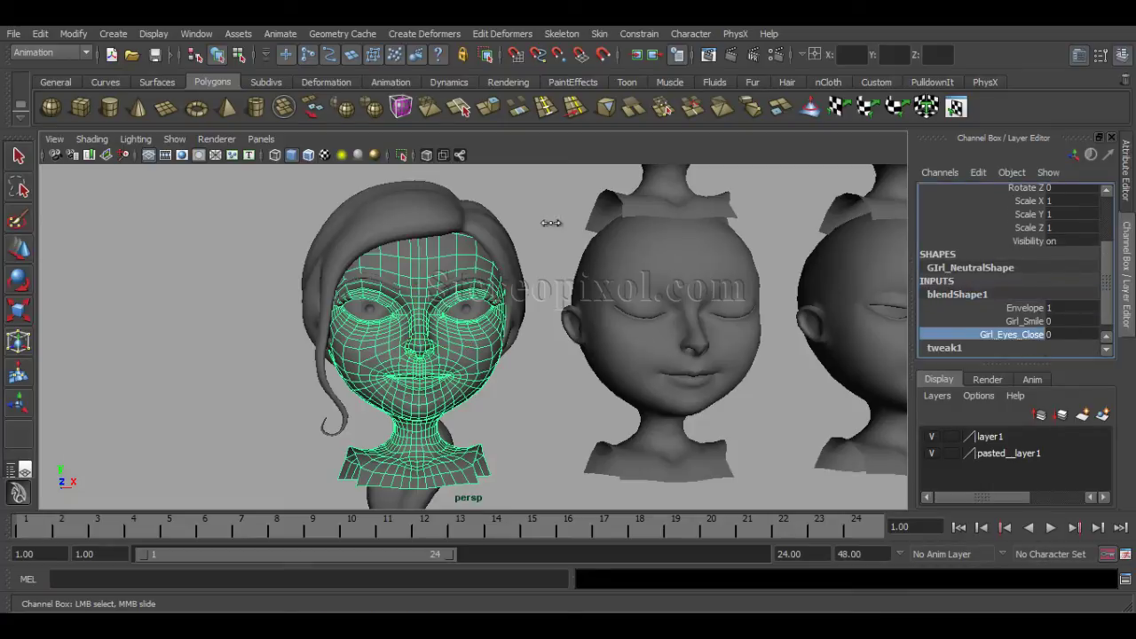
pyautogui.keyDown('alt'); pyautogui.moveTo(654, 279); pyautogui.dragTo(433, 225, button='right'); pyautogui.keyUp('alt')
pyautogui.click(433, 225)
pyautogui.keyDown('alt'); pyautogui.moveTo(433, 225); pyautogui.dragTo(414, 321, button='middle'); pyautogui.keyUp('alt')
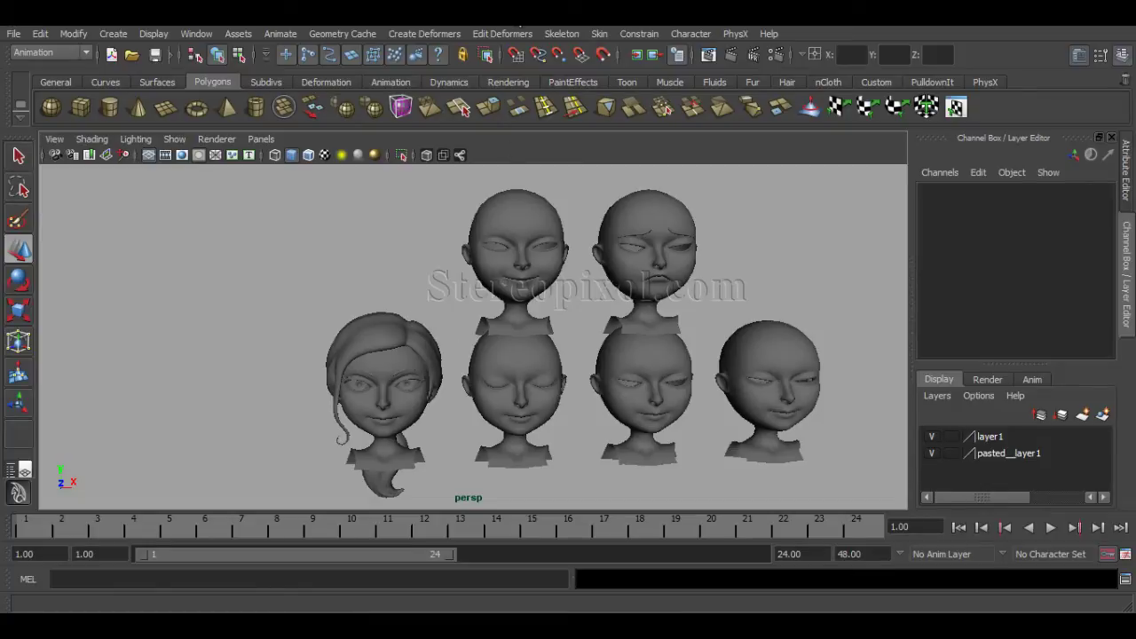
# Tear off the Edit Deformers > Blend Shape menu into a floating window on the right
pyautogui.click(502, 34)
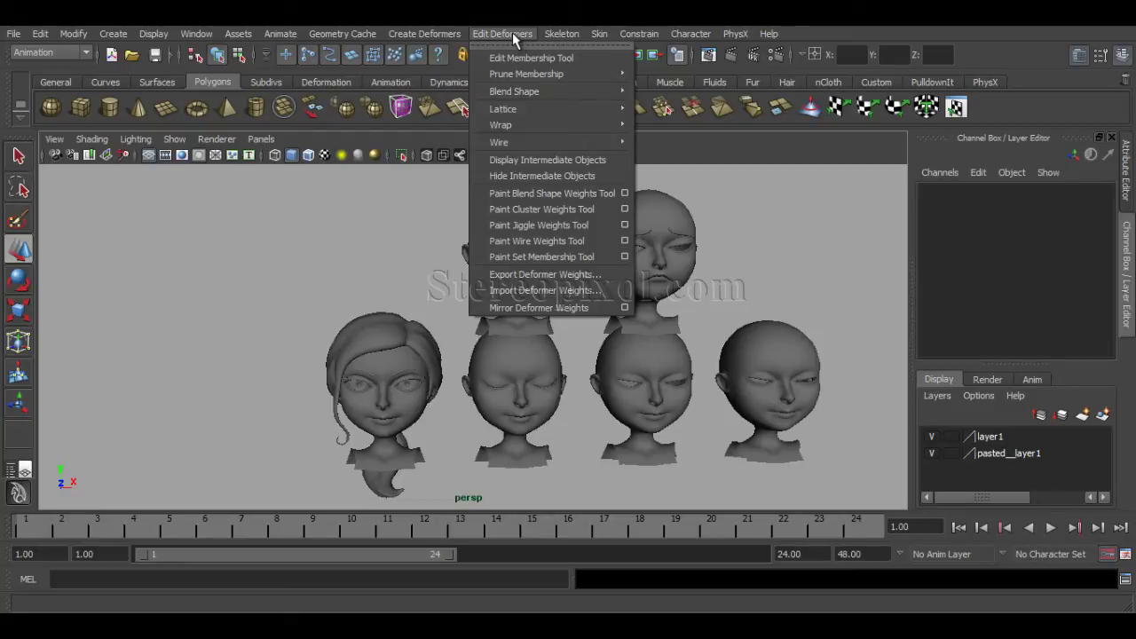
pyautogui.moveTo(530, 93)
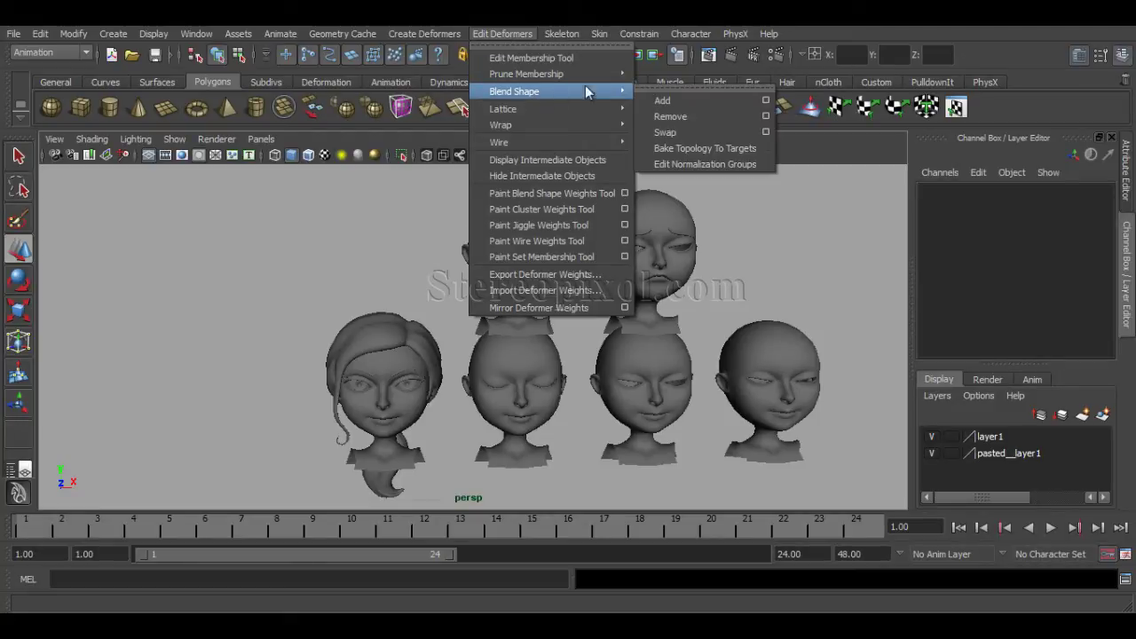
pyautogui.click(660, 85)
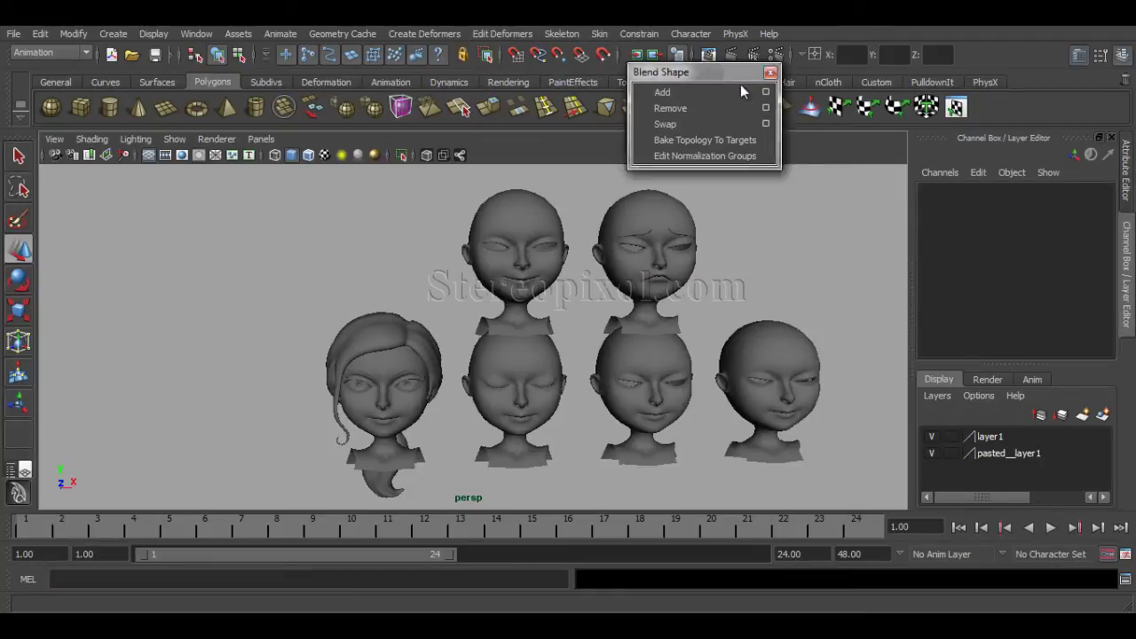
pyautogui.moveTo(728, 71); pyautogui.dragTo(932, 122)
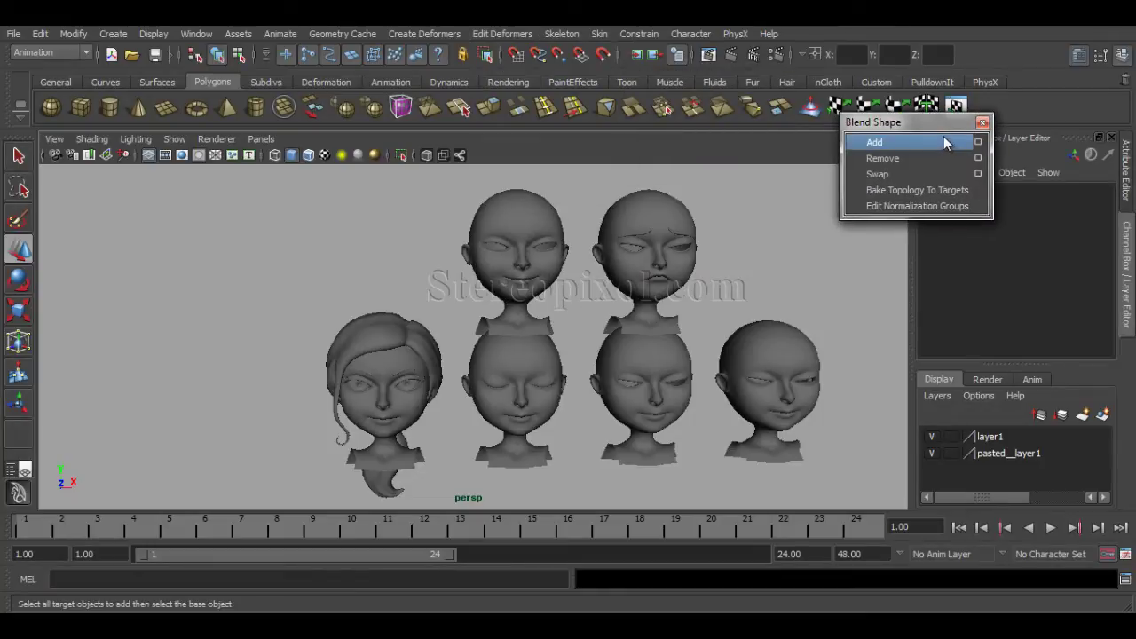
pyautogui.click(945, 142)
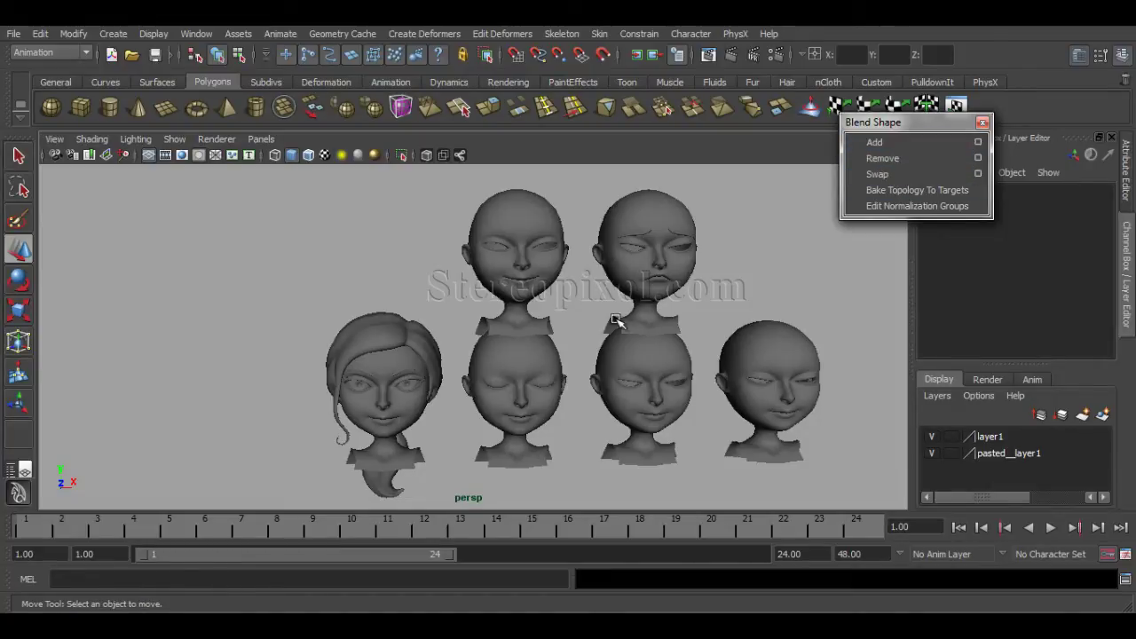
# Frame the heads in the perspective view and select the GIrl_Sad head at top right
pyautogui.scroll(4, 533, 320)
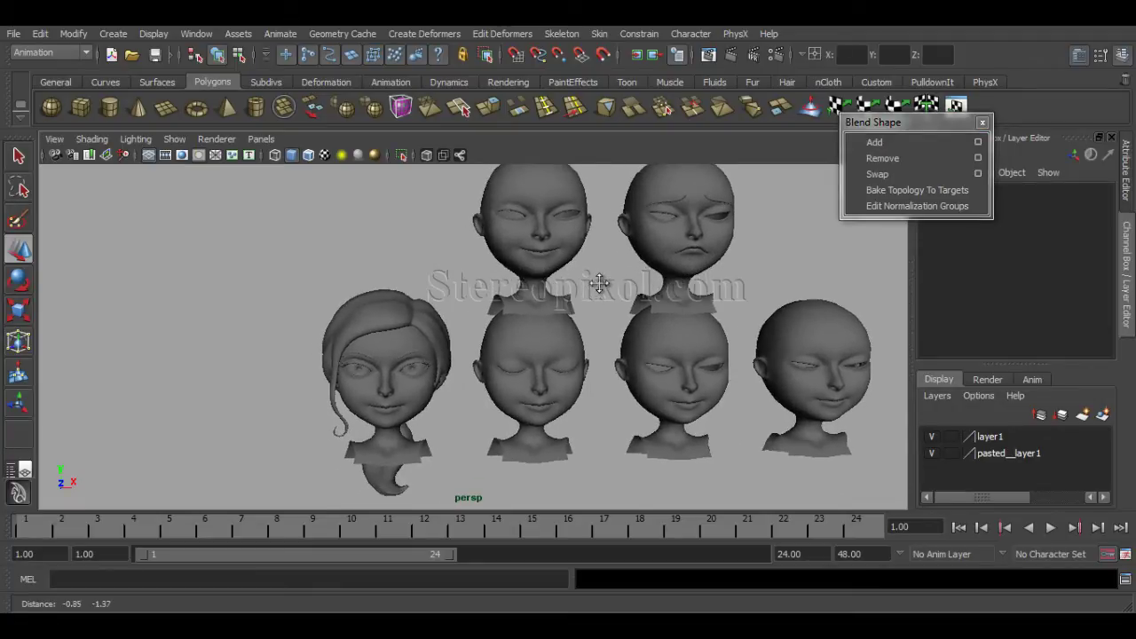
pyautogui.scroll(-2, 602, 311)
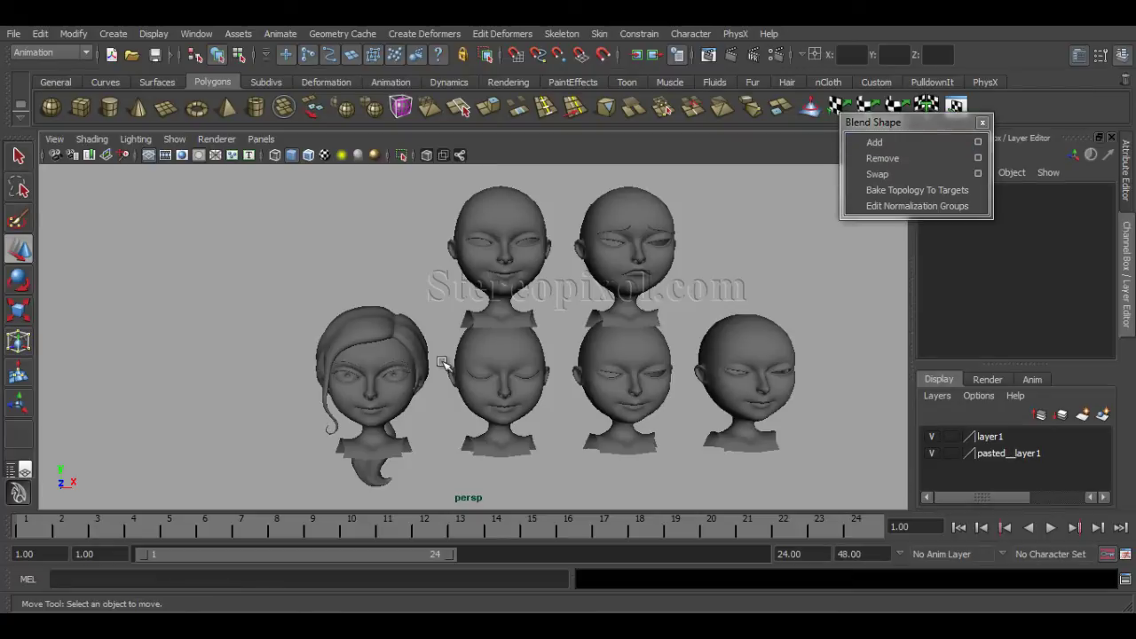
pyautogui.keyDown('alt'); pyautogui.moveTo(445, 411); pyautogui.dragTo(460, 398, button='middle'); pyautogui.keyUp('alt')
pyautogui.keyDown('alt'); pyautogui.moveTo(460, 399); pyautogui.dragTo(441, 399); pyautogui.keyUp('alt')
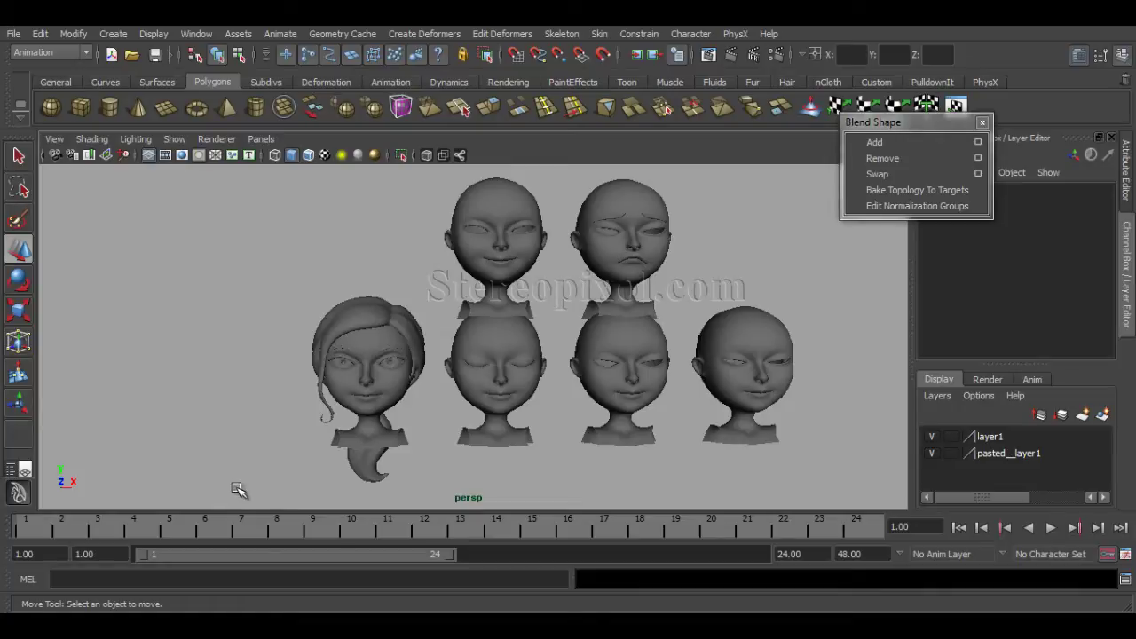
pyautogui.click(656, 258)
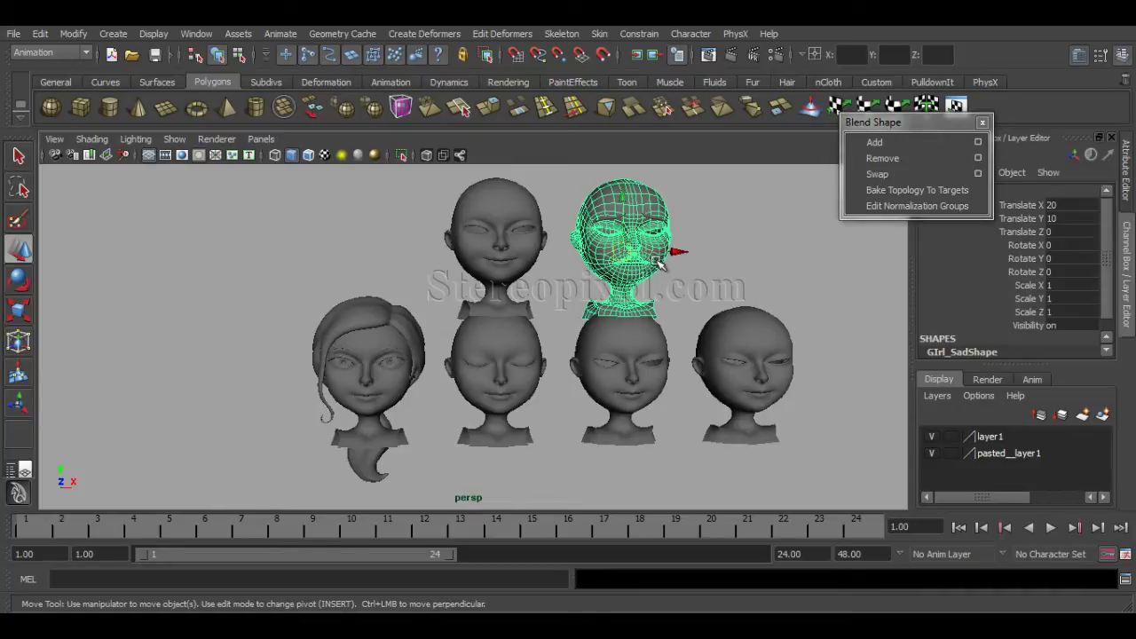
# With the girl head selected, open the Add Blend Shape Target options (Check topology on, Specify node off)
pyautogui.keyDown('shift'); pyautogui.click(399, 394); pyautogui.keyUp('shift')
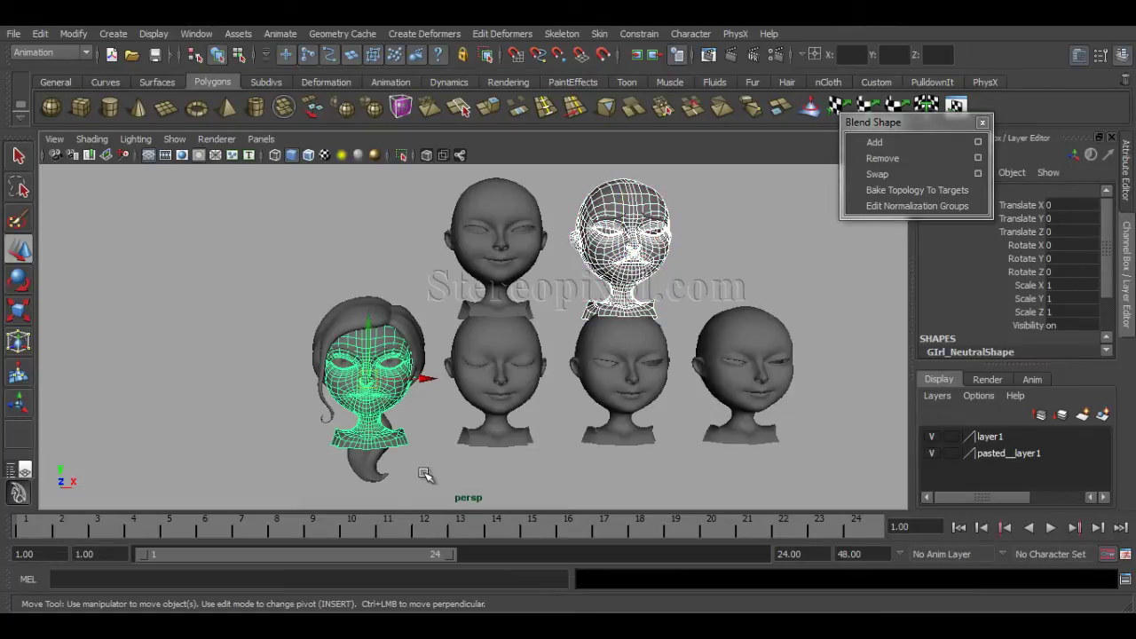
pyautogui.click(416, 36)
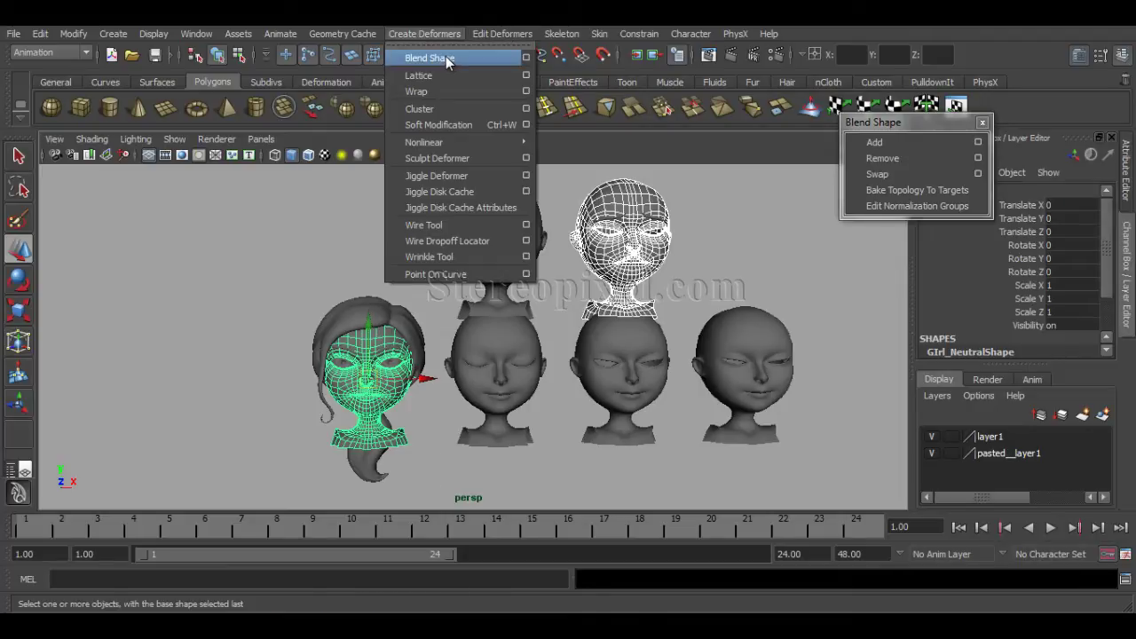
pyautogui.click(432, 40)
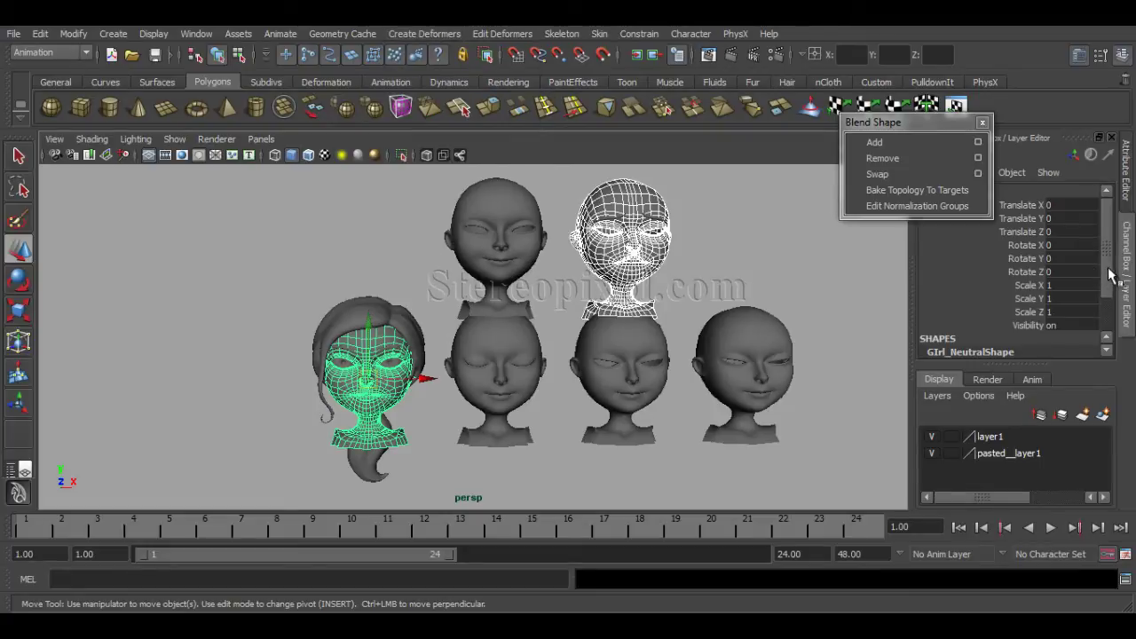
pyautogui.moveTo(1109, 277); pyautogui.dragTo(1109, 310)
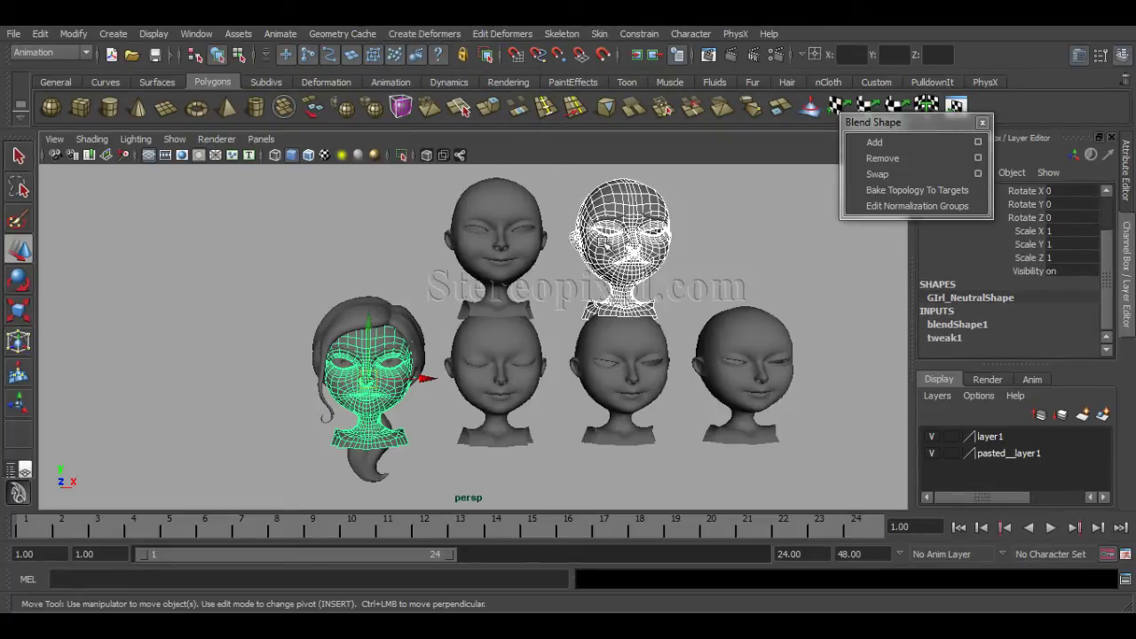
pyautogui.click(424, 34)
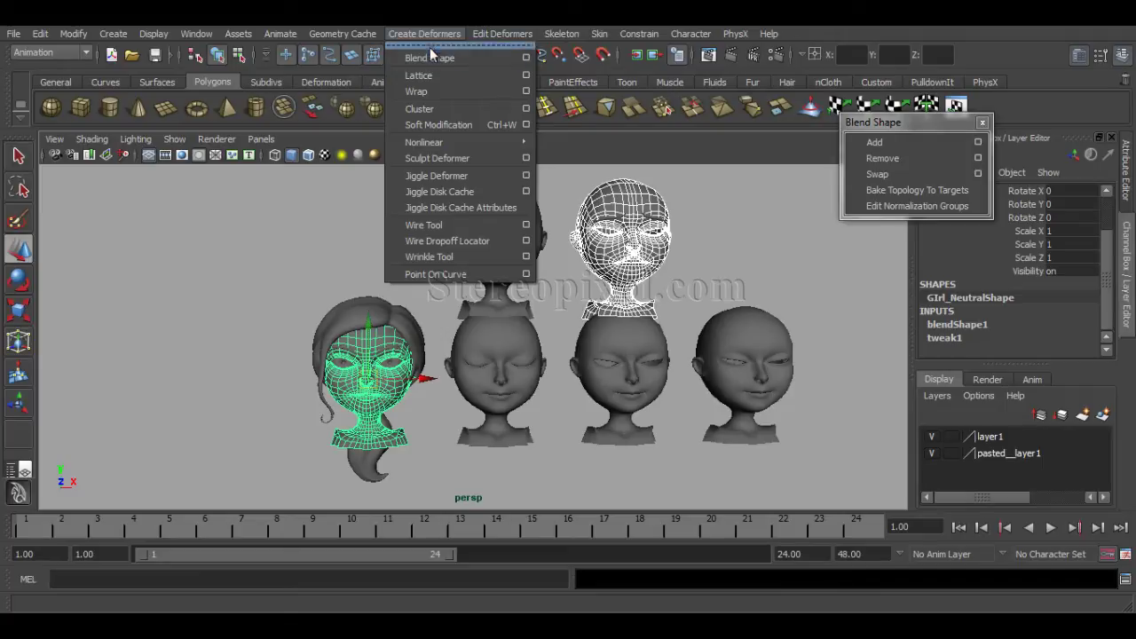
pyautogui.click(430, 32)
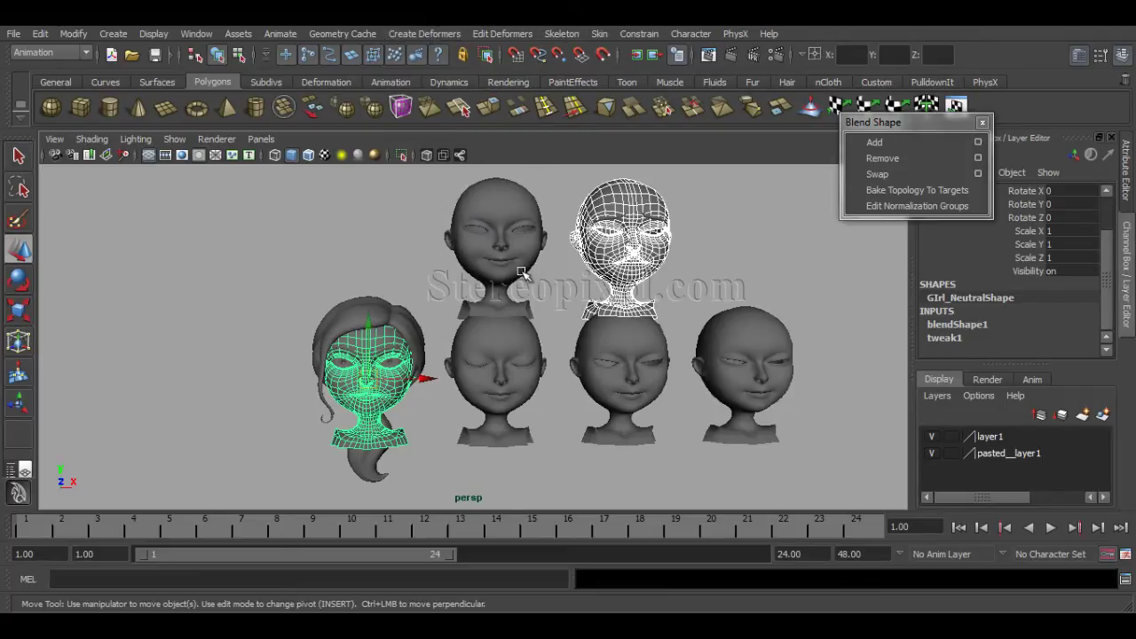
pyautogui.click(1003, 326)
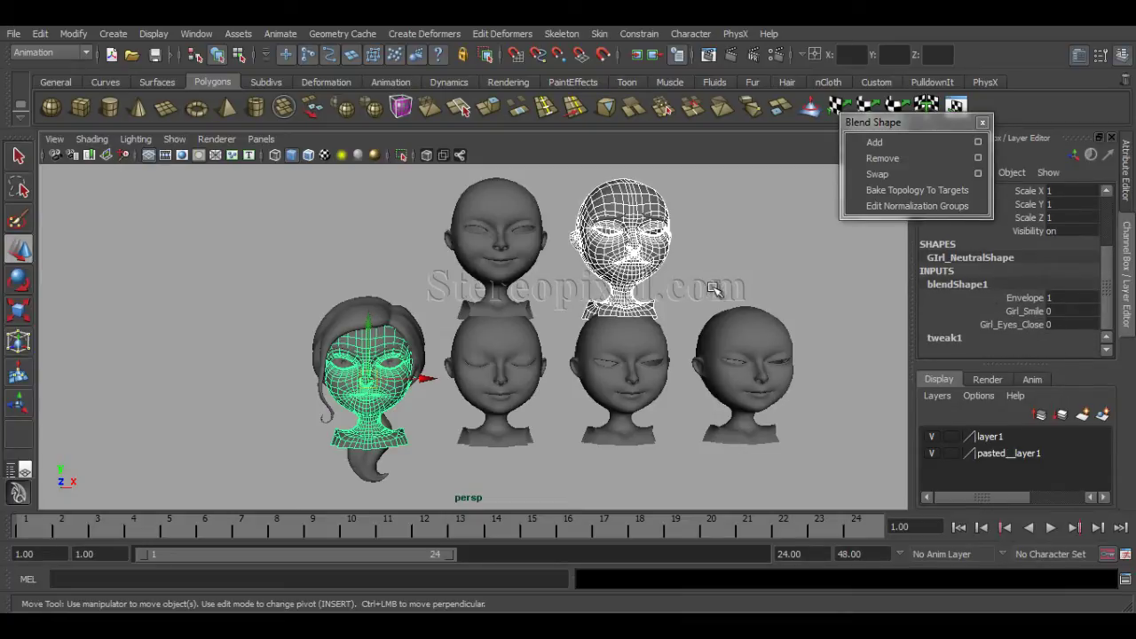
pyautogui.click(977, 142)
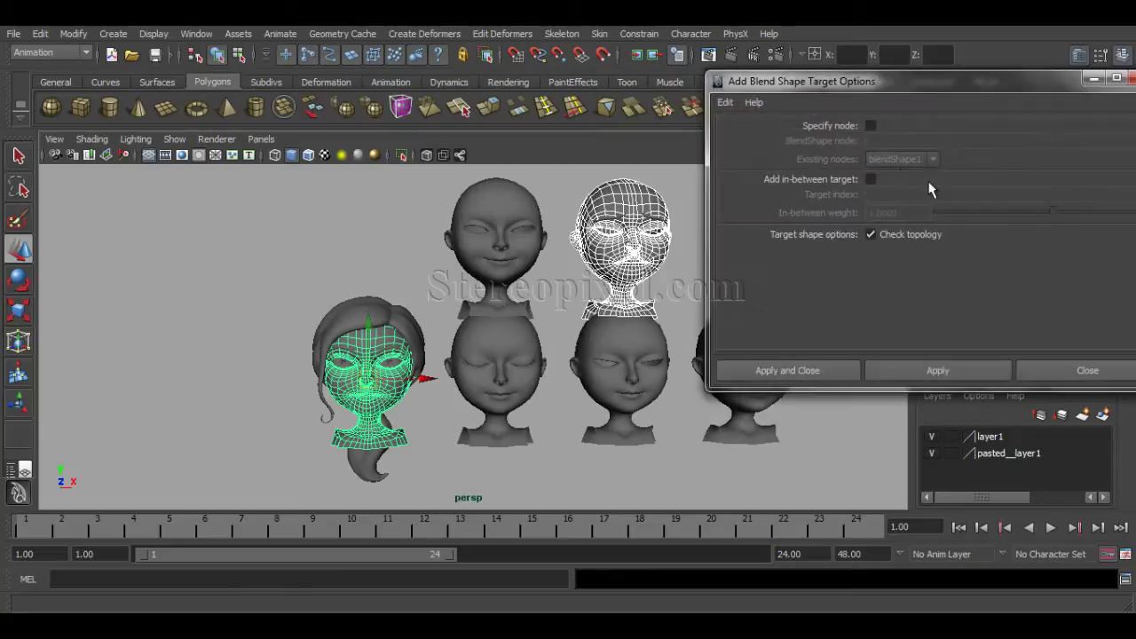
# Reset the Add Blend Shape Target options to their defaults and apply them
pyautogui.moveTo(726, 77); pyautogui.dragTo(228, 81)
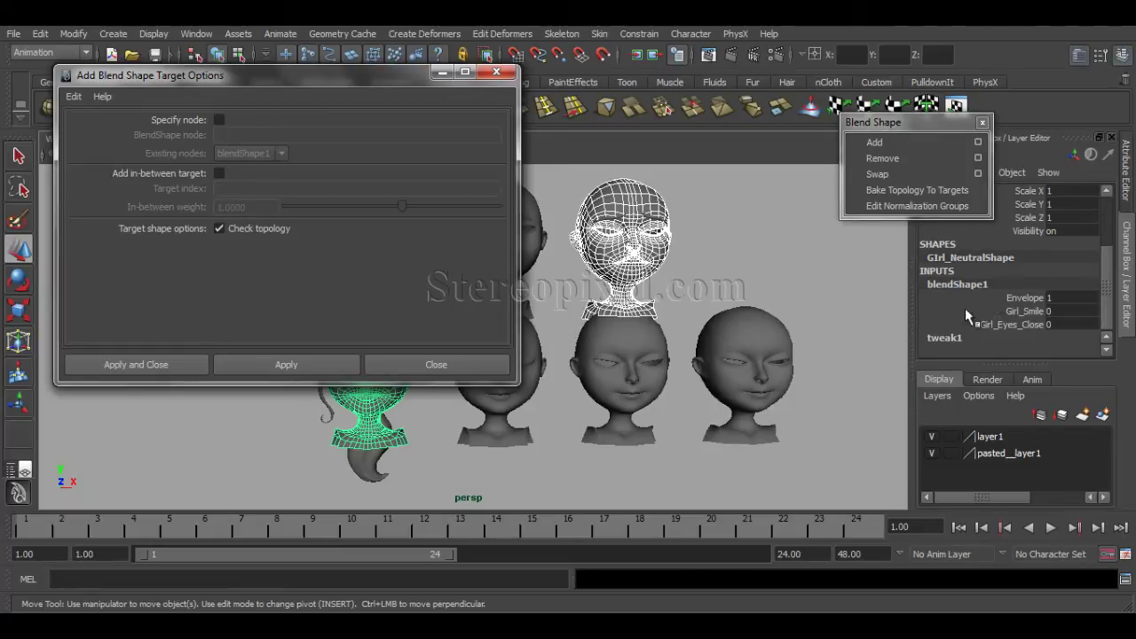
pyautogui.click(219, 119)
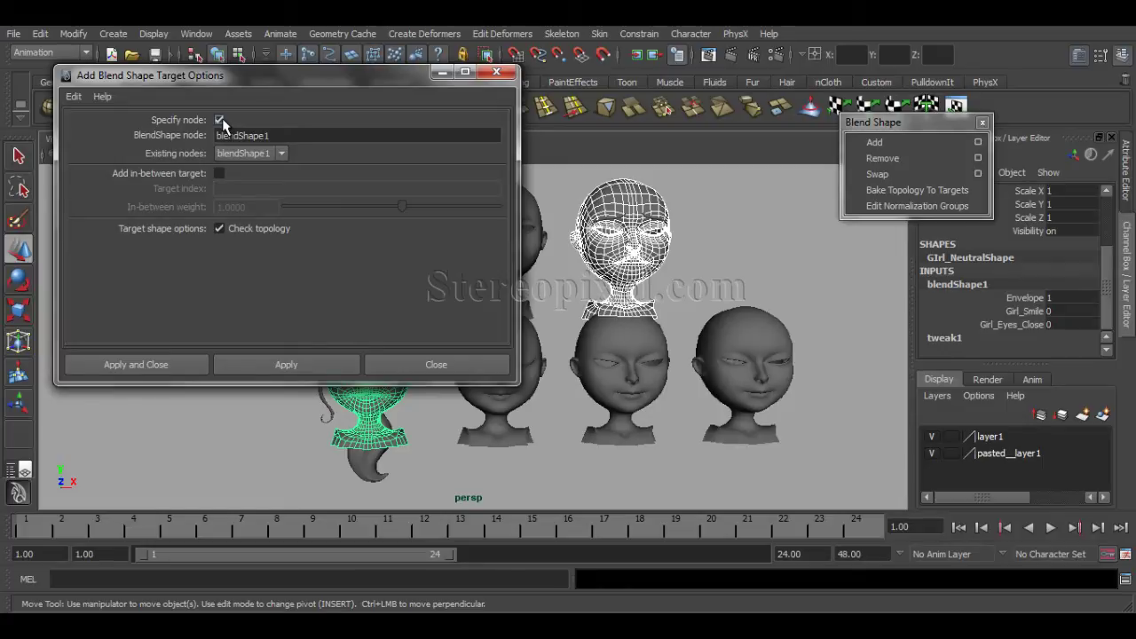
pyautogui.click(219, 119)
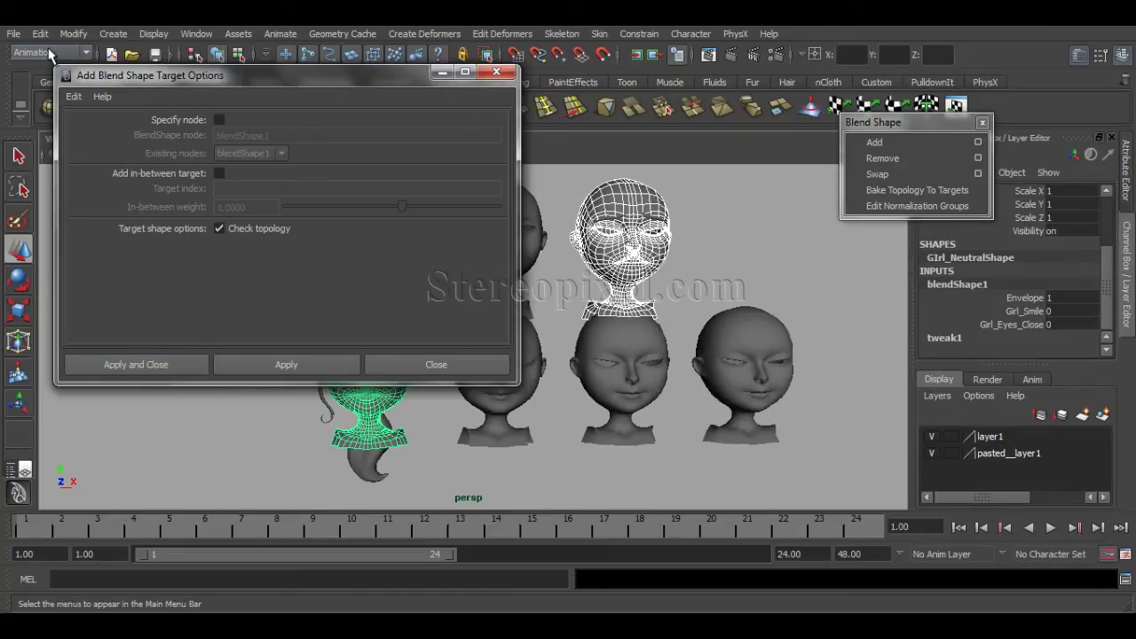
pyautogui.click(70, 97)
pyautogui.click(78, 126)
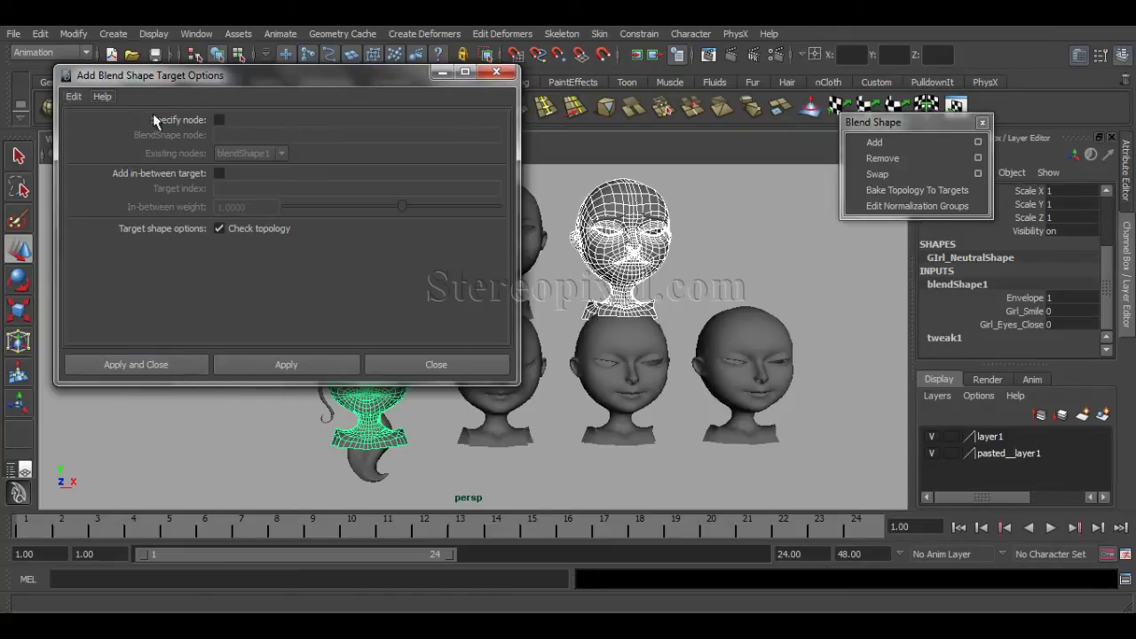
pyautogui.click(133, 365)
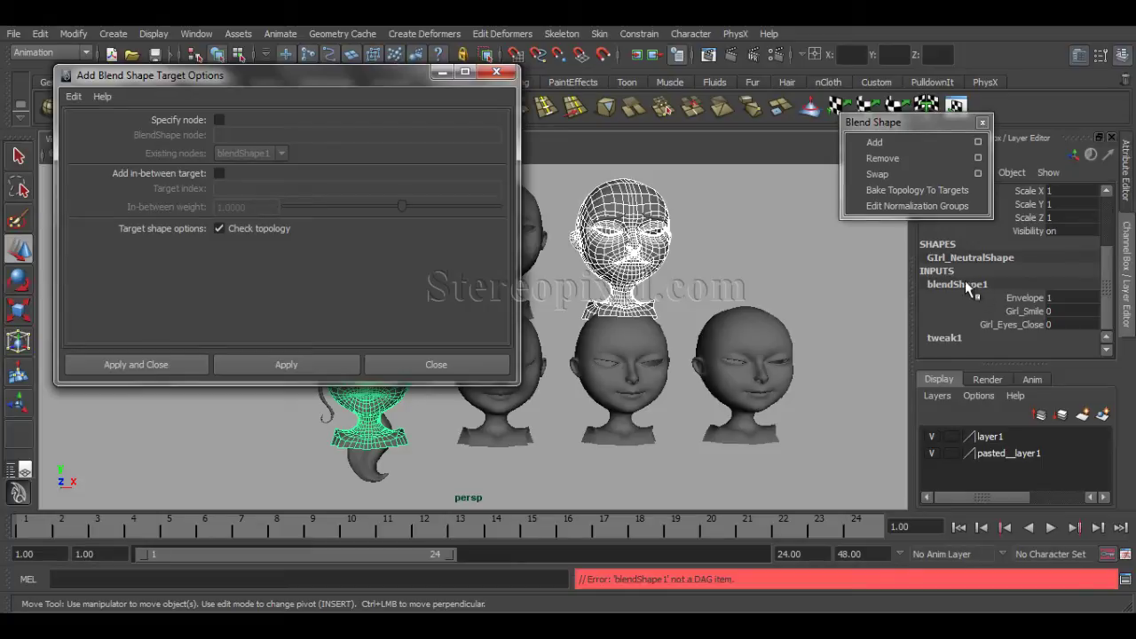
# Select the sad head, then the girl head, and add GIrl_Sad as target index 2 on blendShape1
pyautogui.click(722, 272)
pyautogui.click(663, 262)
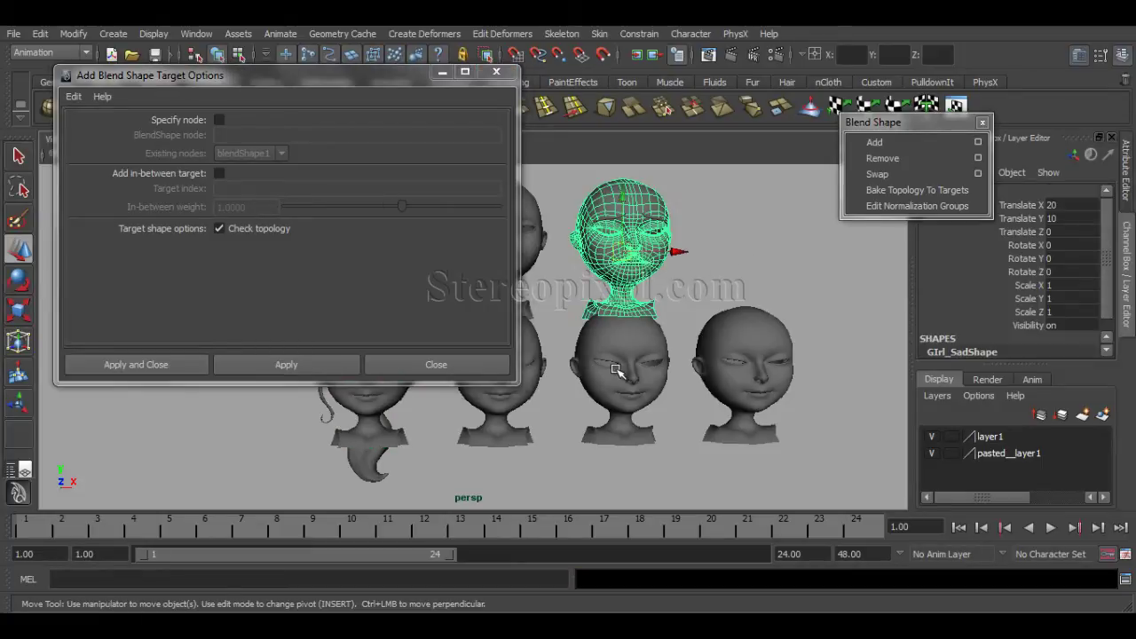
pyautogui.keyDown('shift'); pyautogui.click(396, 410); pyautogui.keyUp('shift')
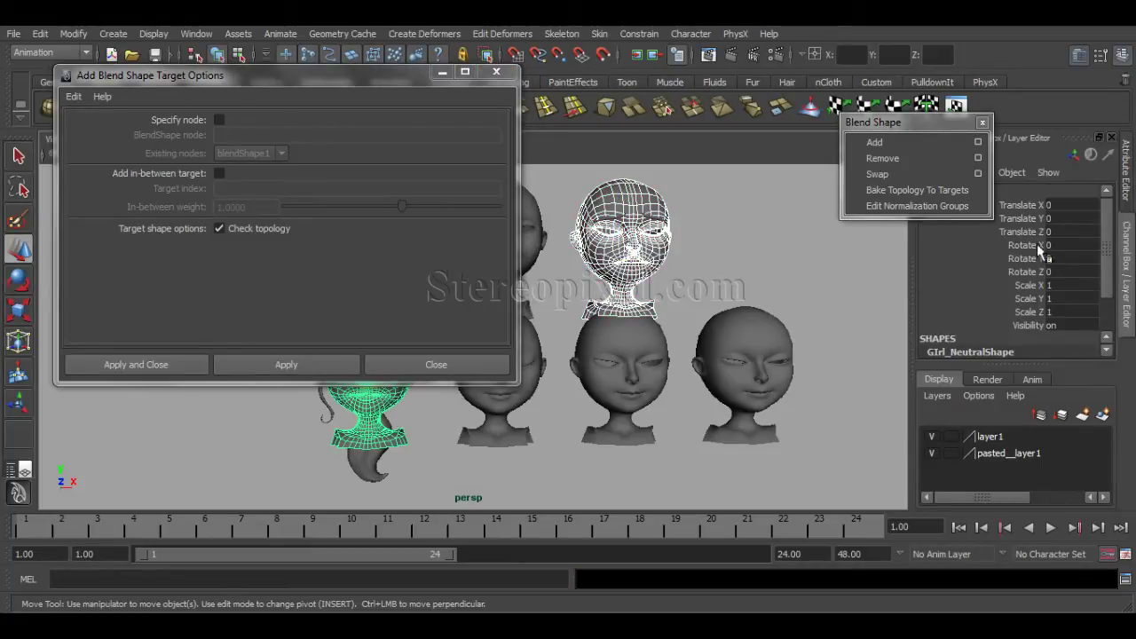
pyautogui.moveTo(1111, 242); pyautogui.dragTo(1109, 300)
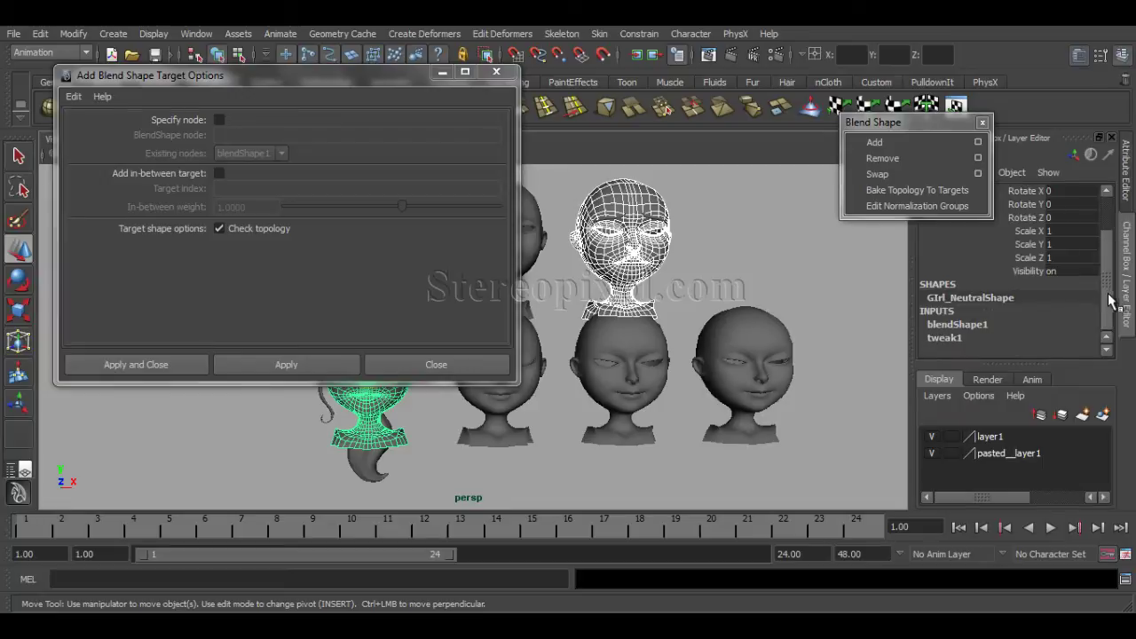
pyautogui.click(970, 325)
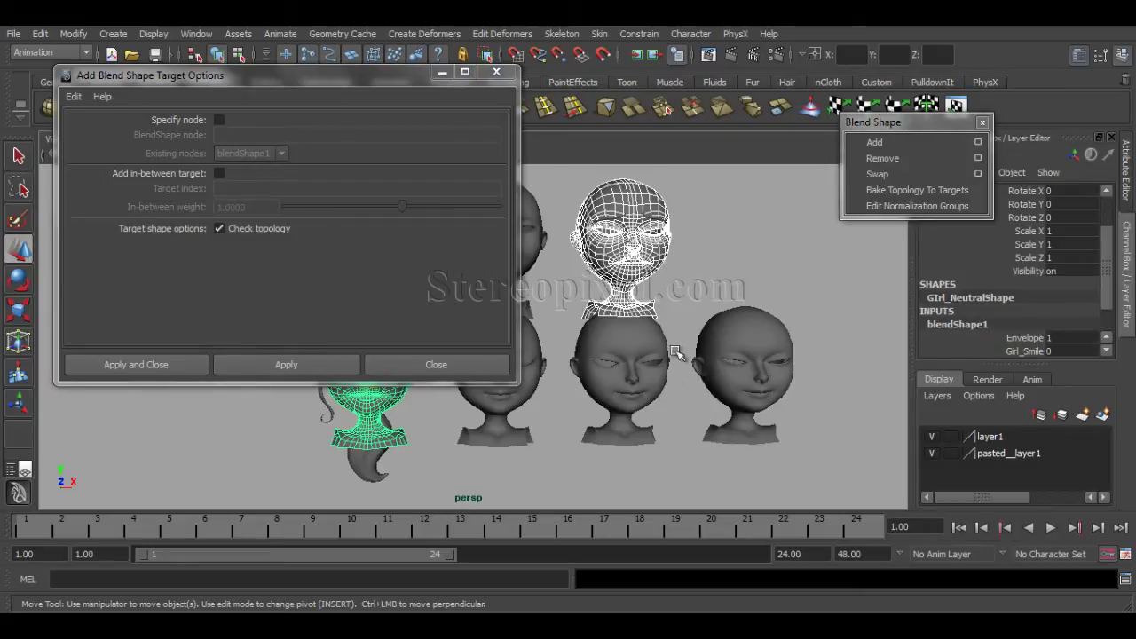
pyautogui.click(688, 275)
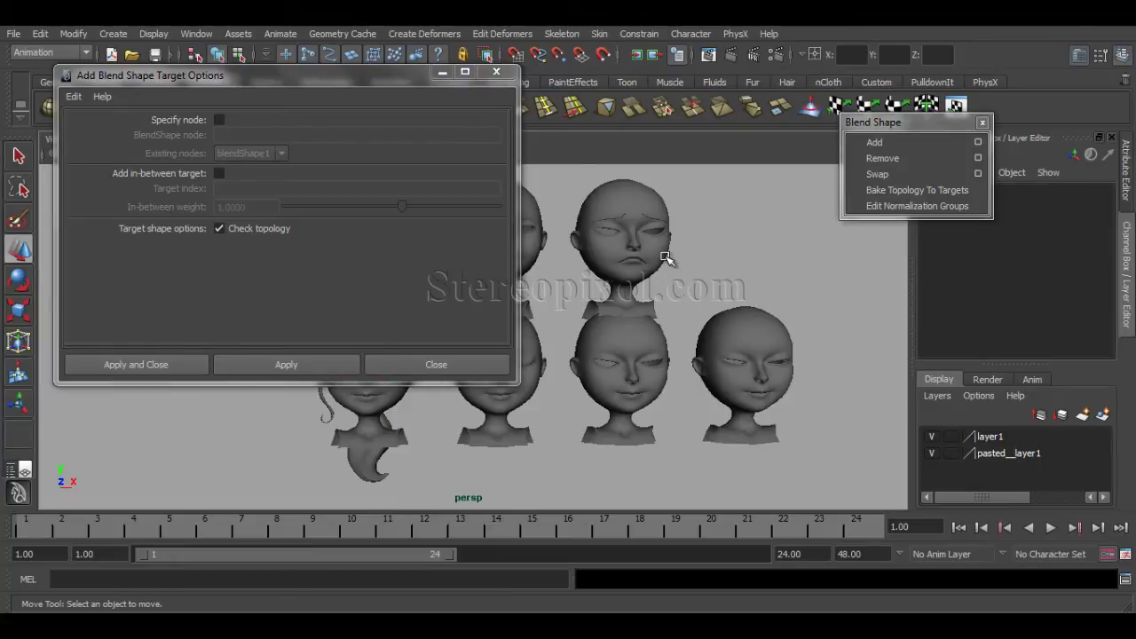
pyautogui.click(648, 292)
pyautogui.keyDown('shift'); pyautogui.click(400, 414); pyautogui.keyUp('shift')
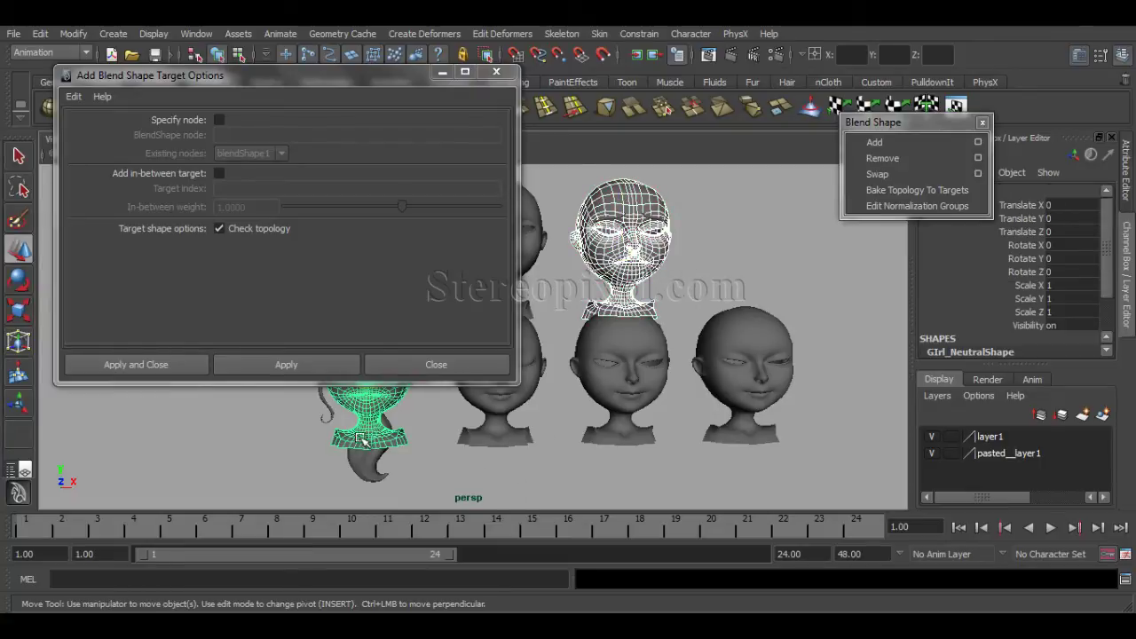
pyautogui.click(141, 363)
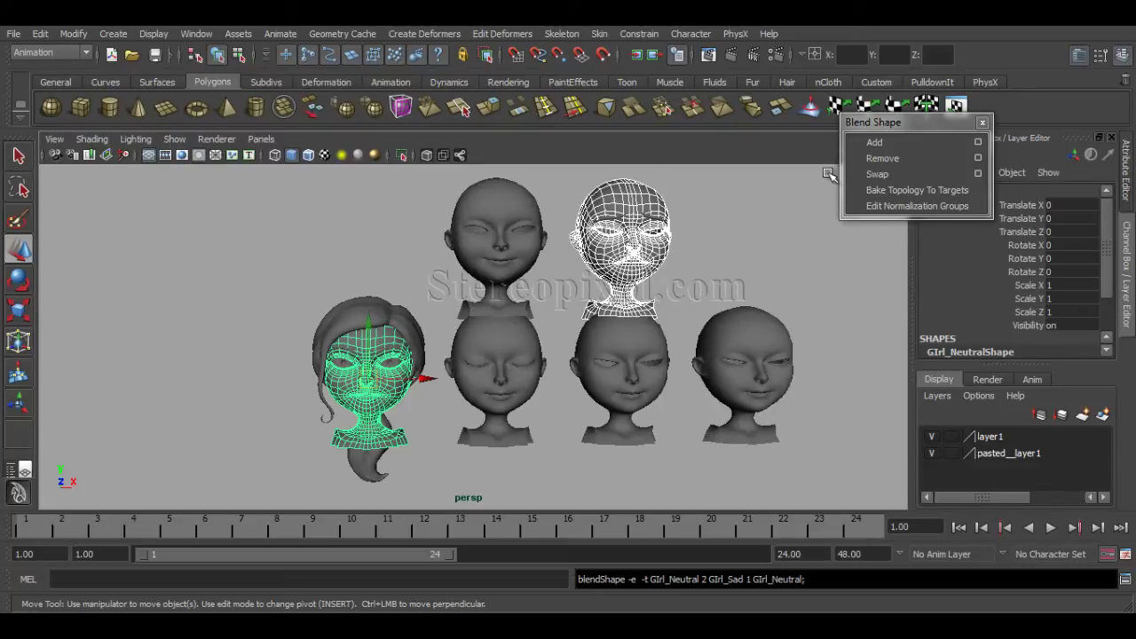
# Select the girl head and test the Girl_Sad weight by sliding it up and back to 0
pyautogui.click(428, 373)
pyautogui.click(425, 373)
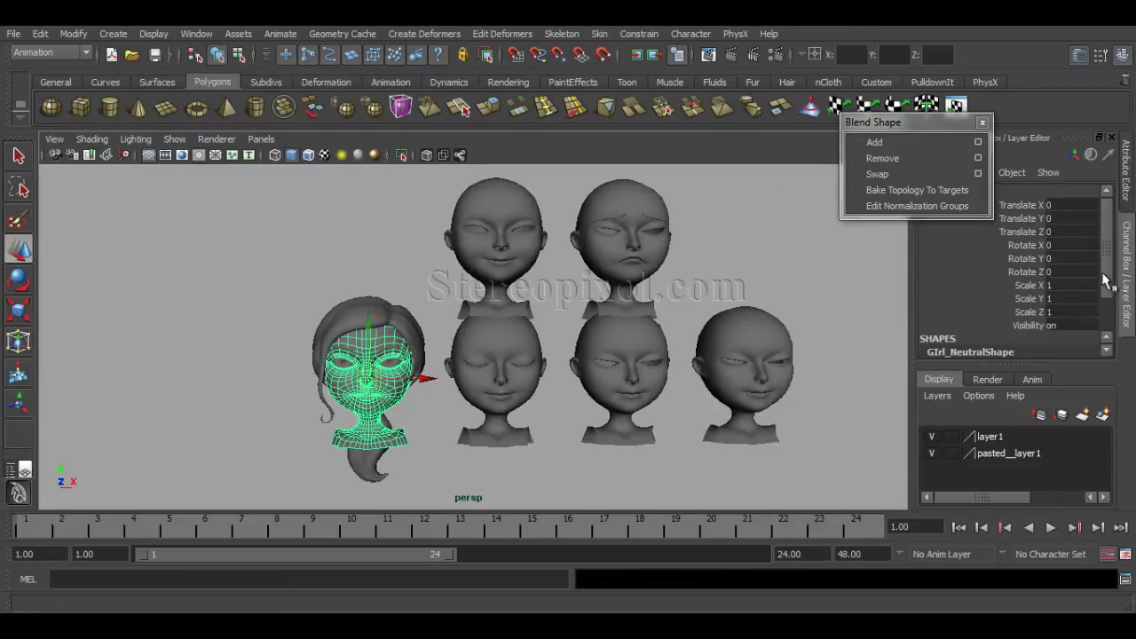
pyautogui.scroll(-2, 1001, 335)
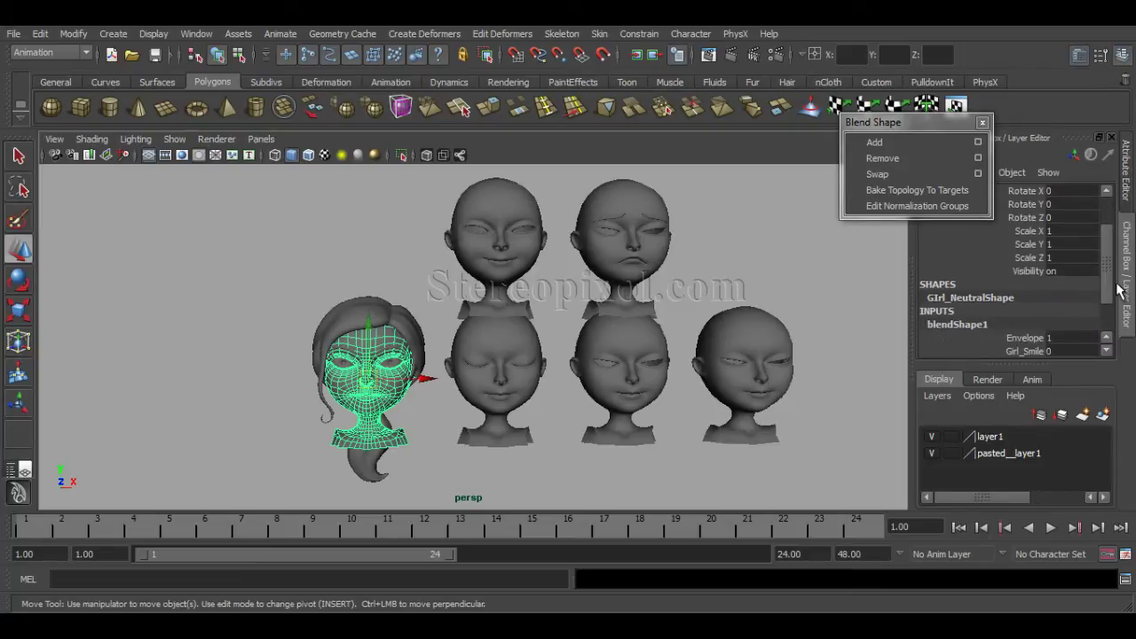
pyautogui.click(985, 325)
pyautogui.scroll(-2, 1021, 280)
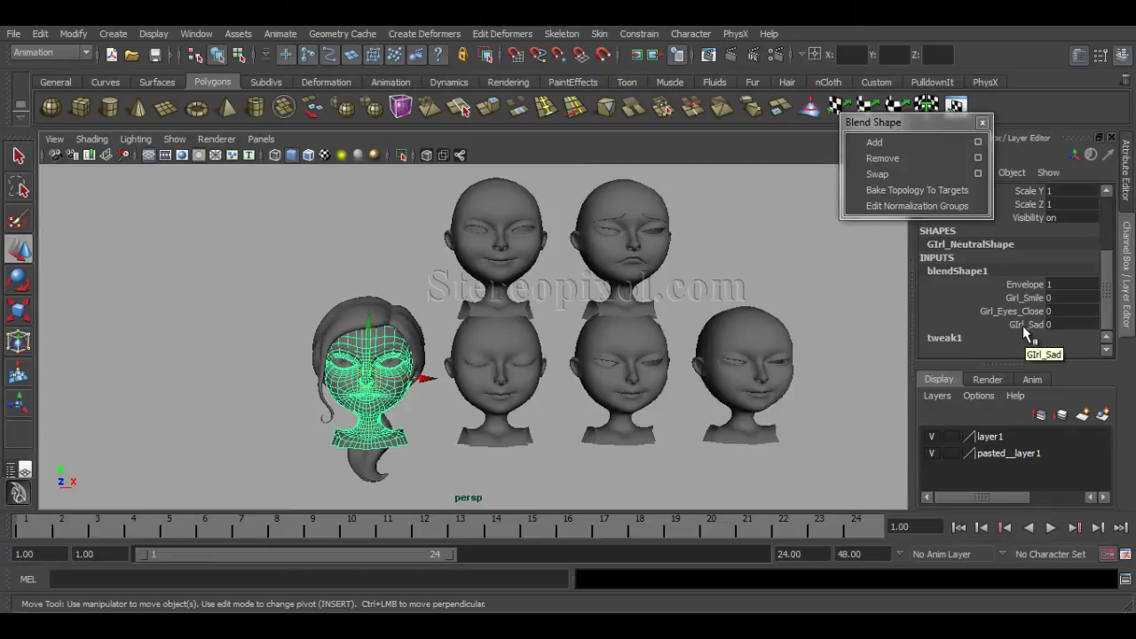
pyautogui.click(1022, 326)
pyautogui.moveTo(540, 276)
pyautogui.mouseDown(button='middle')
pyautogui.moveTo(577, 278)
pyautogui.moveTo(533, 279)
pyautogui.mouseUp(button='middle')
pyautogui.scroll(5, 541, 302)
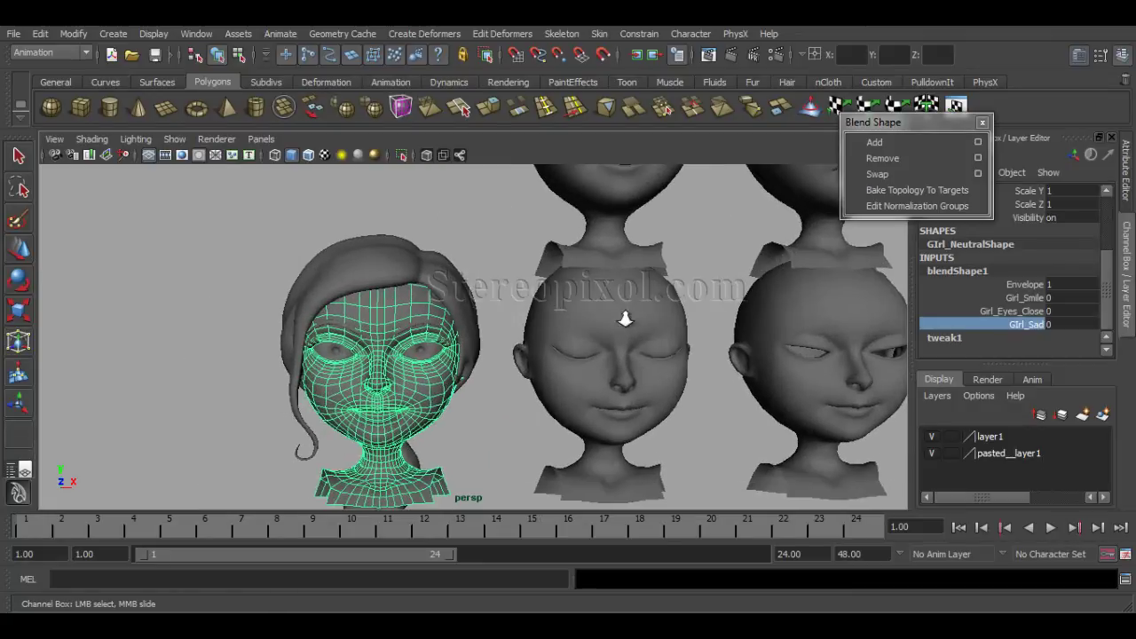
pyautogui.scroll(-5, 541, 350)
# Select the smile head, then add the girl head to the selection
pyautogui.click(449, 373)
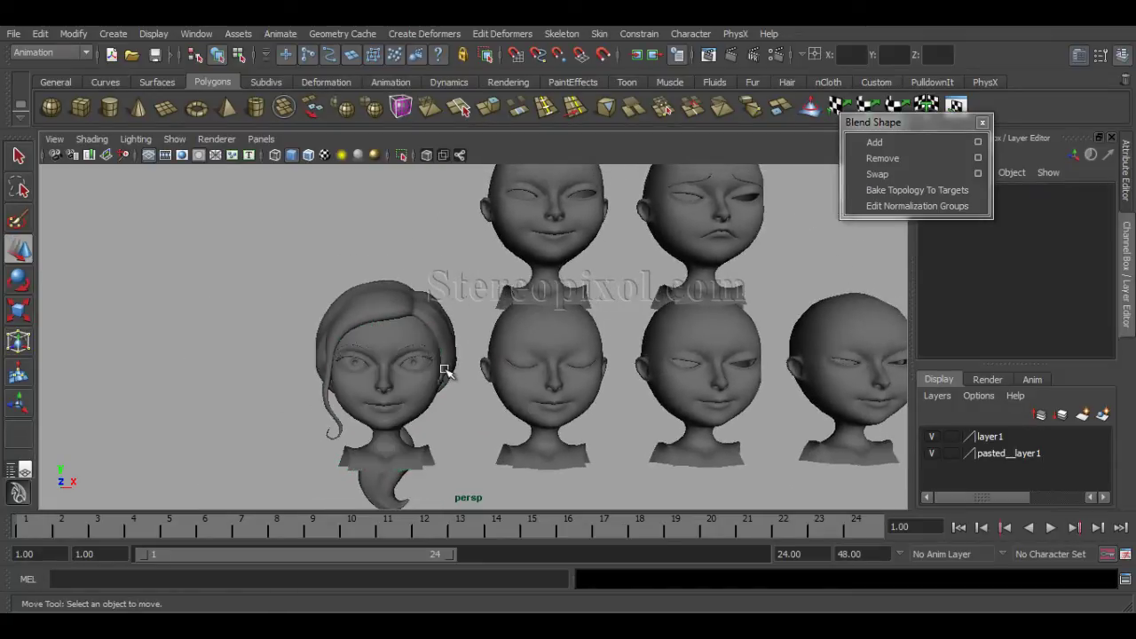
pyautogui.keyDown('alt'); pyautogui.moveTo(448, 373); pyautogui.dragTo(446, 350); pyautogui.keyUp('alt')
pyautogui.scroll(-4, 462, 345)
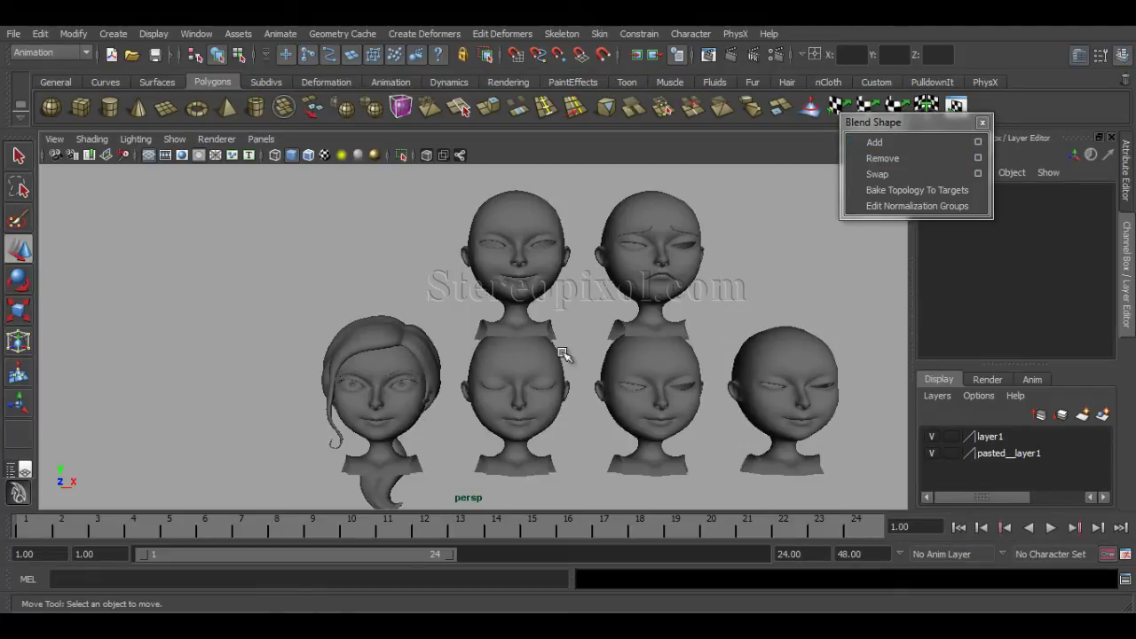
pyautogui.click(545, 271)
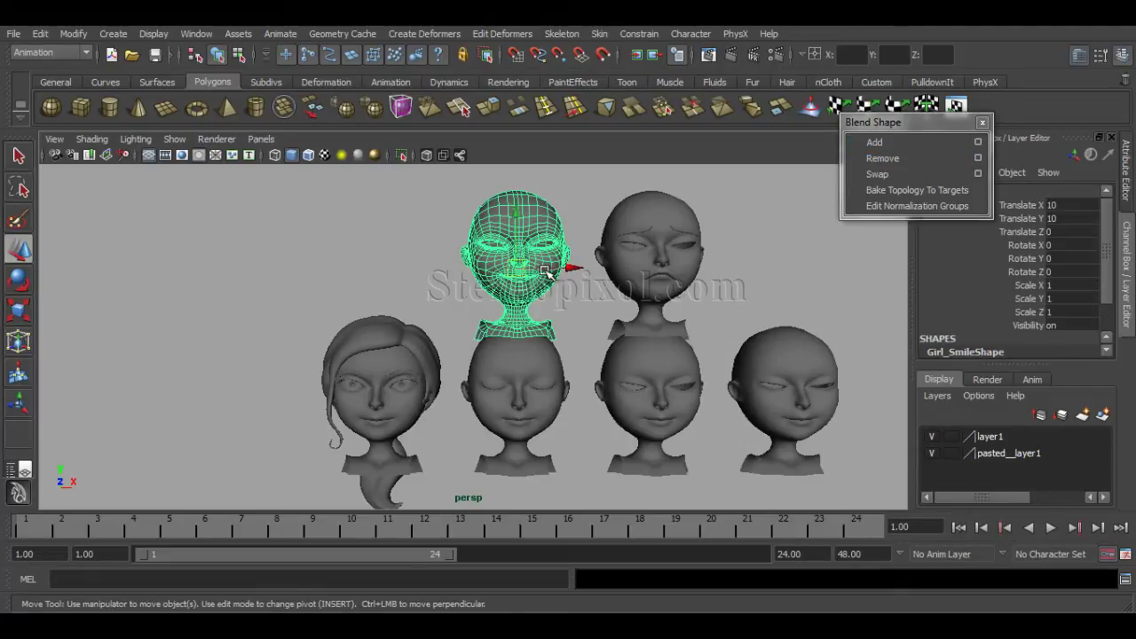
pyautogui.keyDown('shift'); pyautogui.click(412, 421); pyautogui.keyUp('shift')
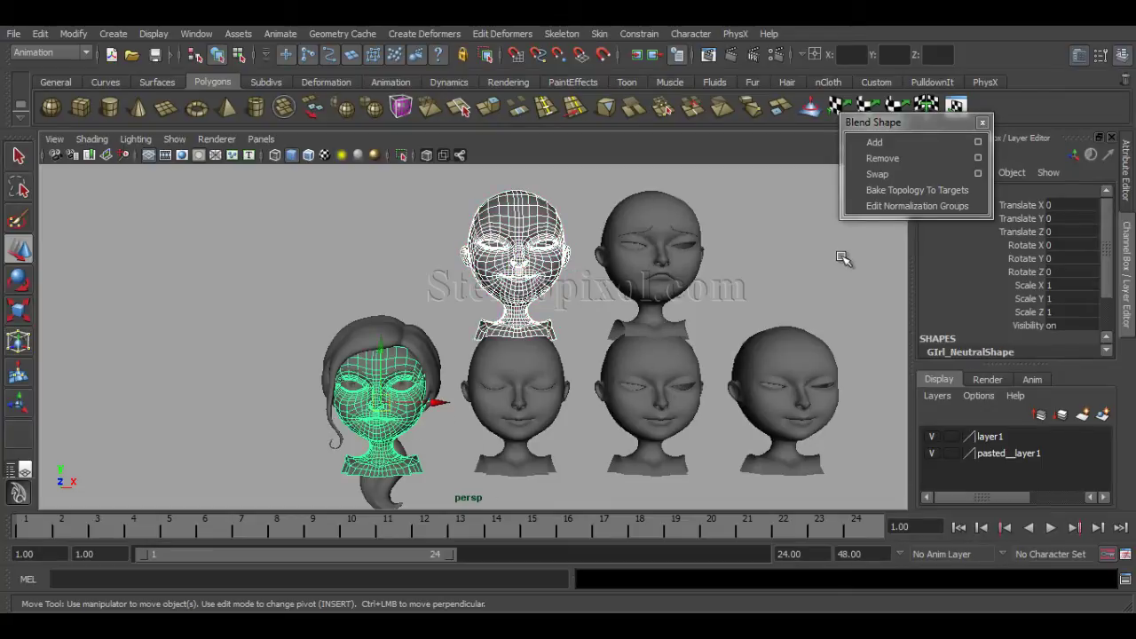
# Remove Girl_Smile from blendShape1 and confirm only Girl_Eyes_Close and Girl_Sad remain
pyautogui.click(978, 158)
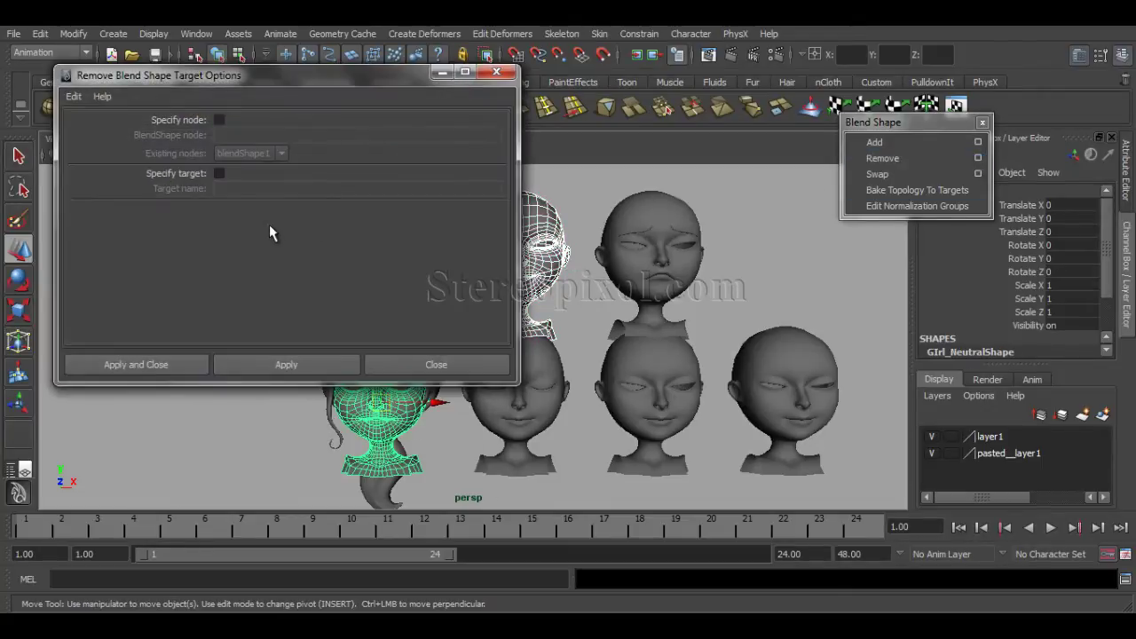
pyautogui.click(160, 366)
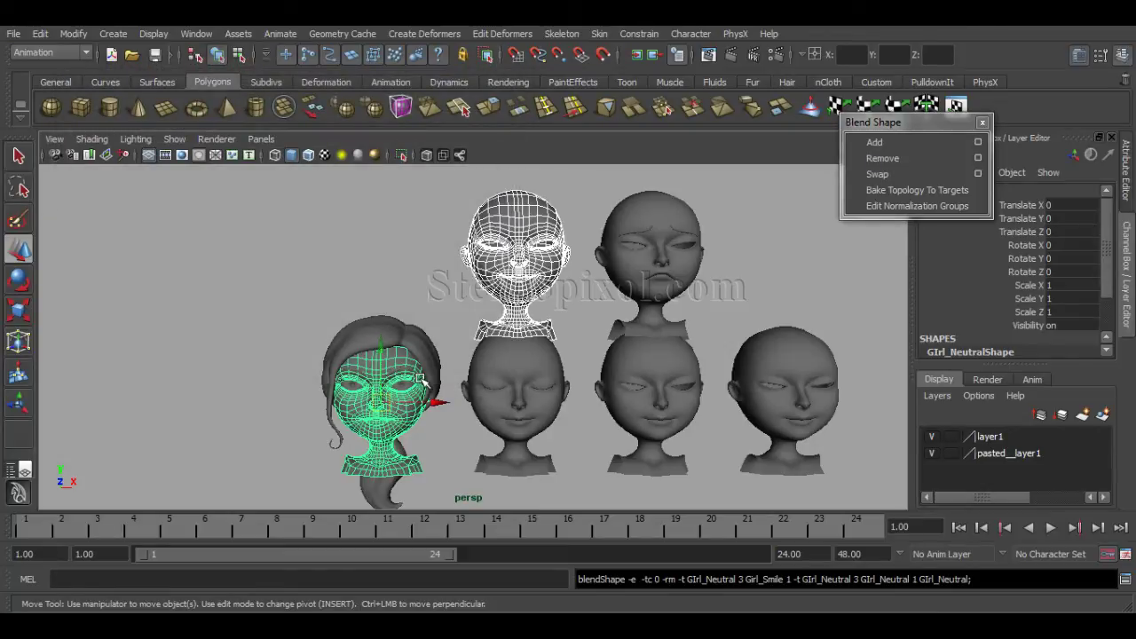
pyautogui.click(423, 283)
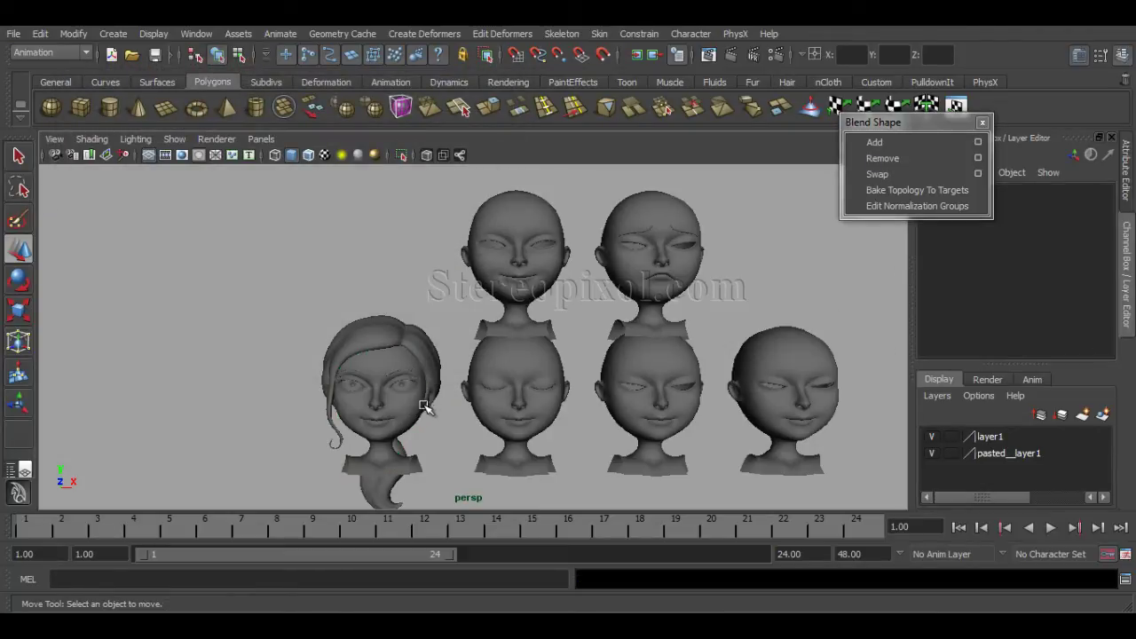
pyautogui.click(424, 406)
pyautogui.moveTo(1115, 277); pyautogui.dragTo(1115, 333)
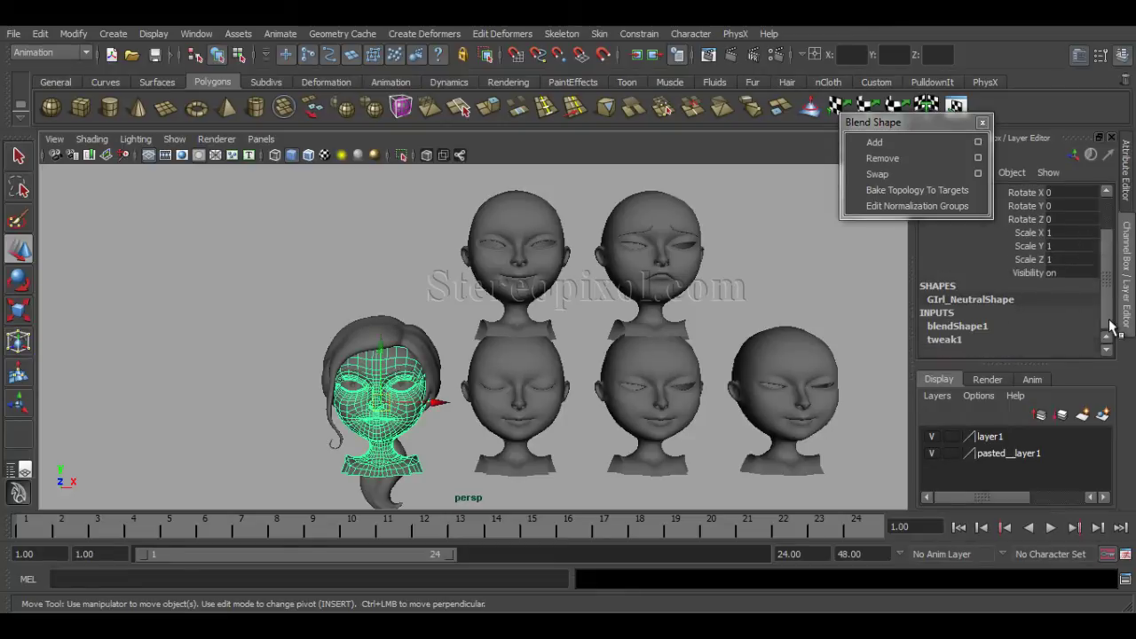
pyautogui.click(1001, 326)
pyautogui.scroll(-2, 1109, 302)
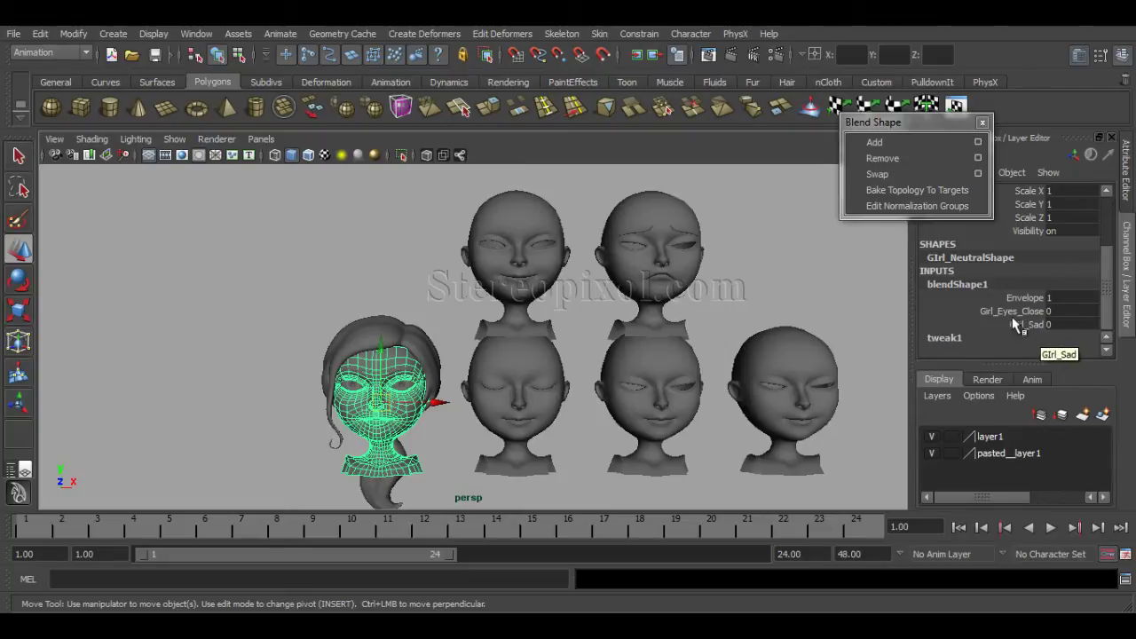
pyautogui.click(554, 279)
# Add the smile head back to blendShape1 and confirm Girl_Eyes_Close, Girl_Sad and Girl_Smile are listed
pyautogui.keyDown('shift'); pyautogui.click(410, 424); pyautogui.keyUp('shift')
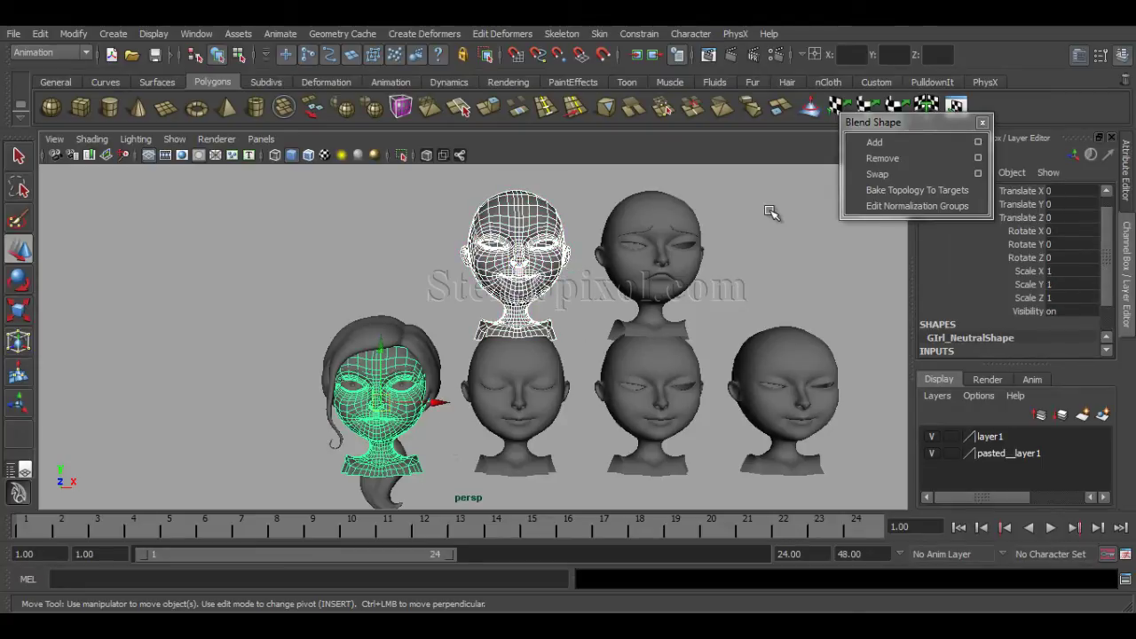
pyautogui.click(950, 141)
pyautogui.click(440, 431)
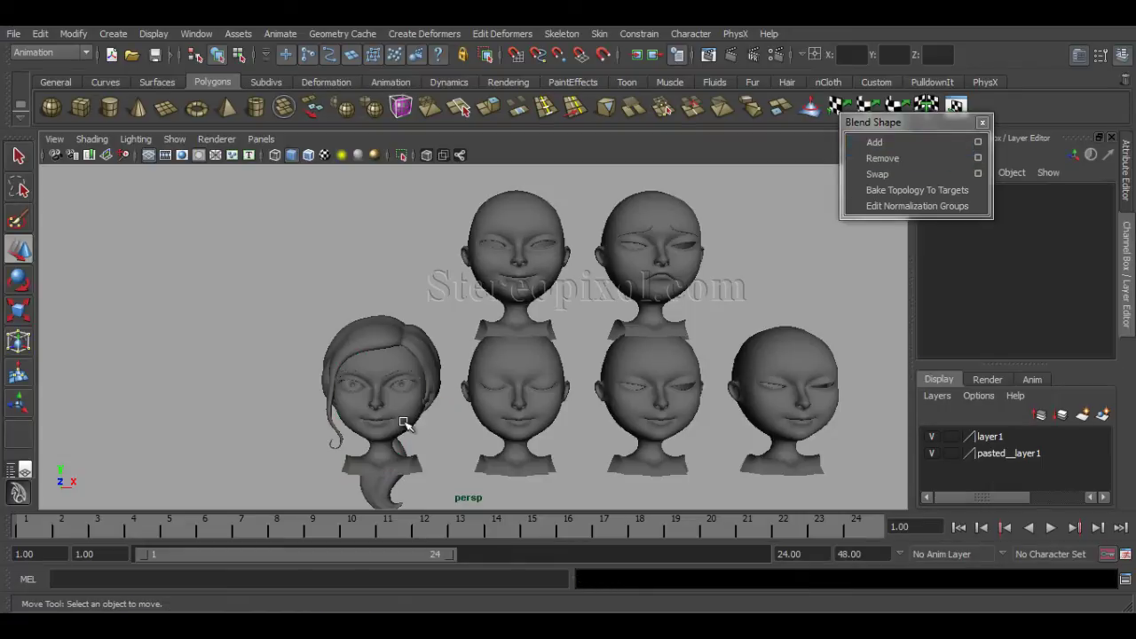
pyautogui.click(404, 424)
pyautogui.scroll(-3, 1111, 271)
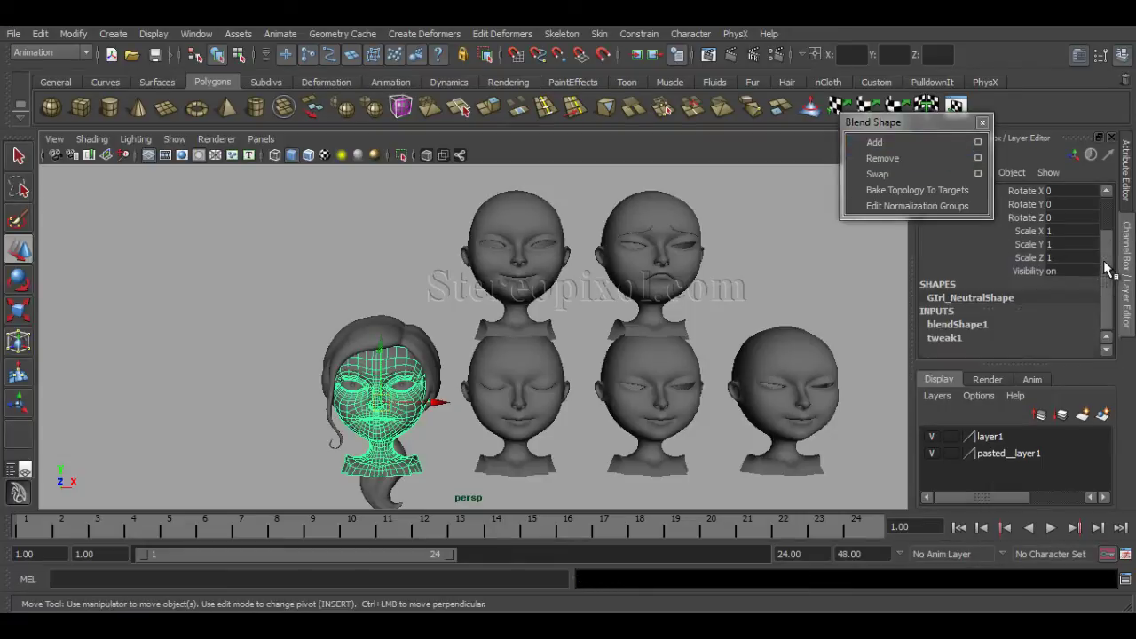
pyautogui.click(999, 325)
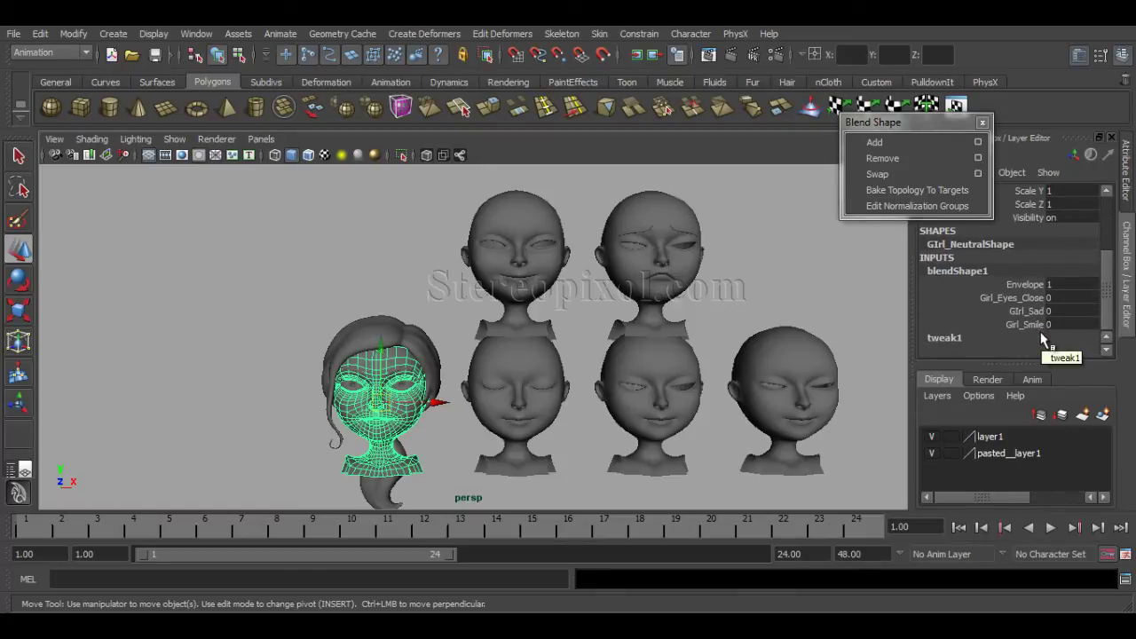
pyautogui.click(552, 275)
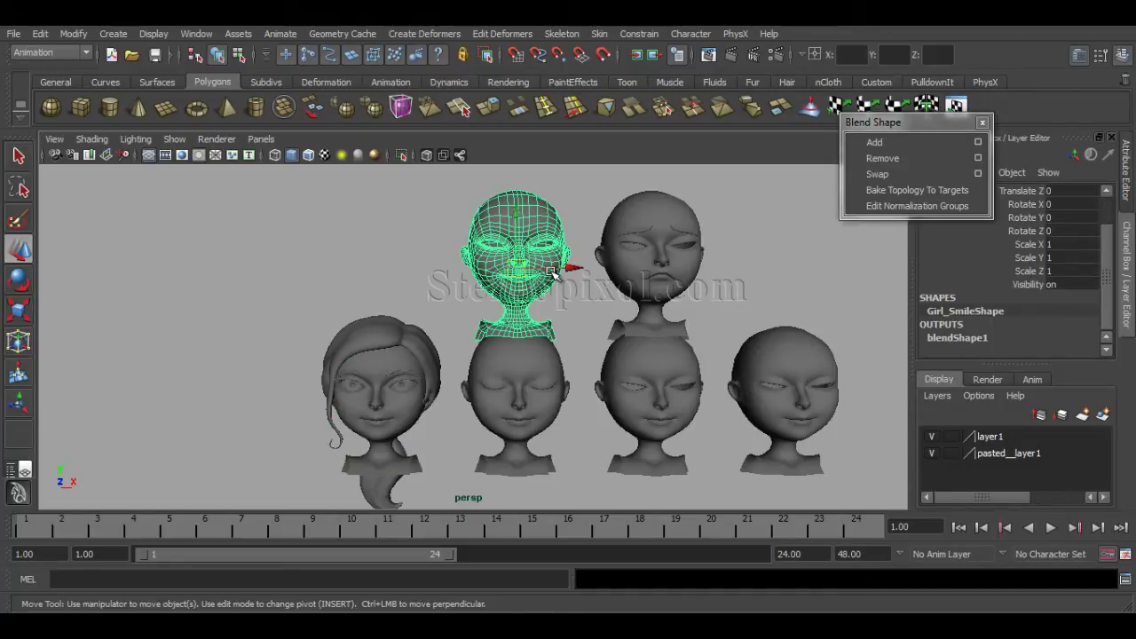
# Select the smile and closed-eyes heads and swap the Girl_Smile and Girl_Eyes_Close targets
pyautogui.click(547, 411)
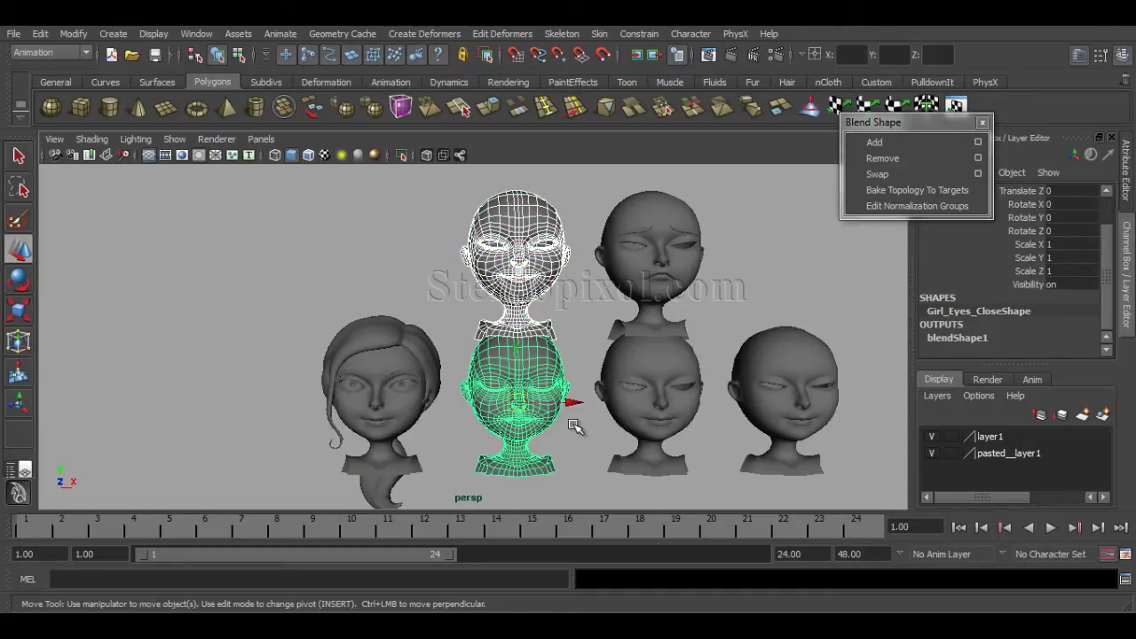
pyautogui.keyDown('shift'); pyautogui.click(410, 419); pyautogui.keyUp('shift')
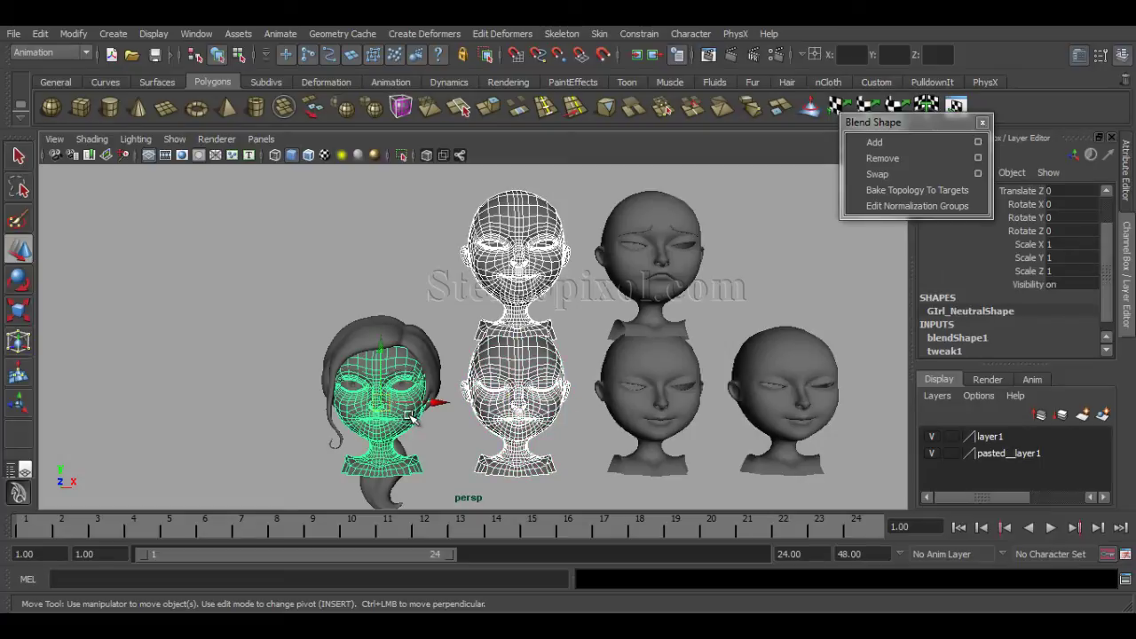
pyautogui.click(922, 173)
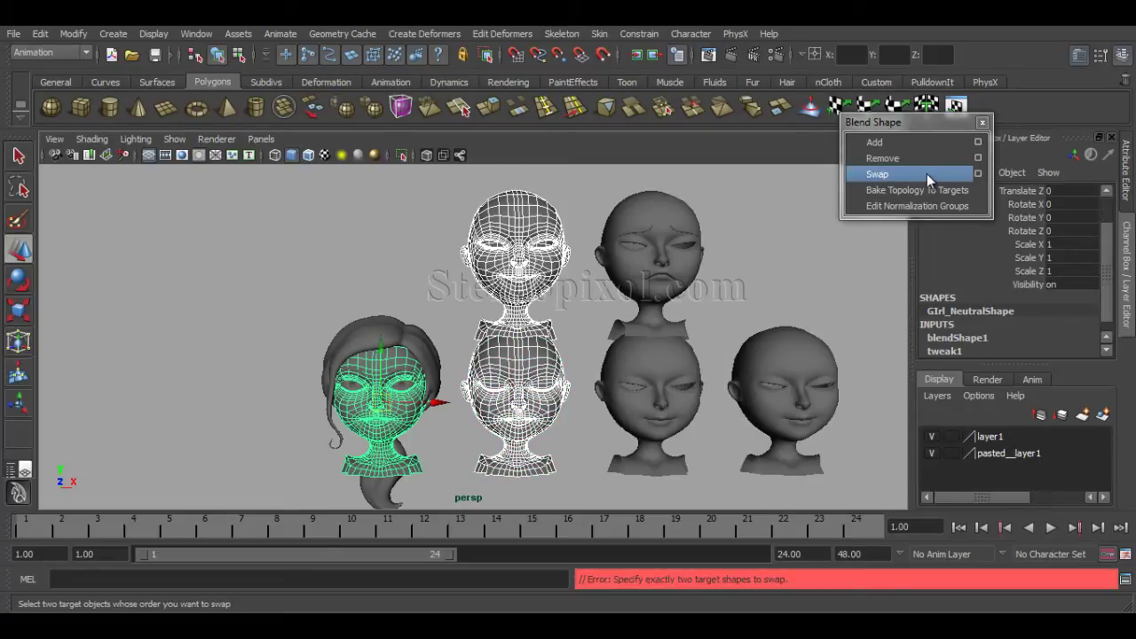
pyautogui.click(222, 267)
pyautogui.click(514, 266)
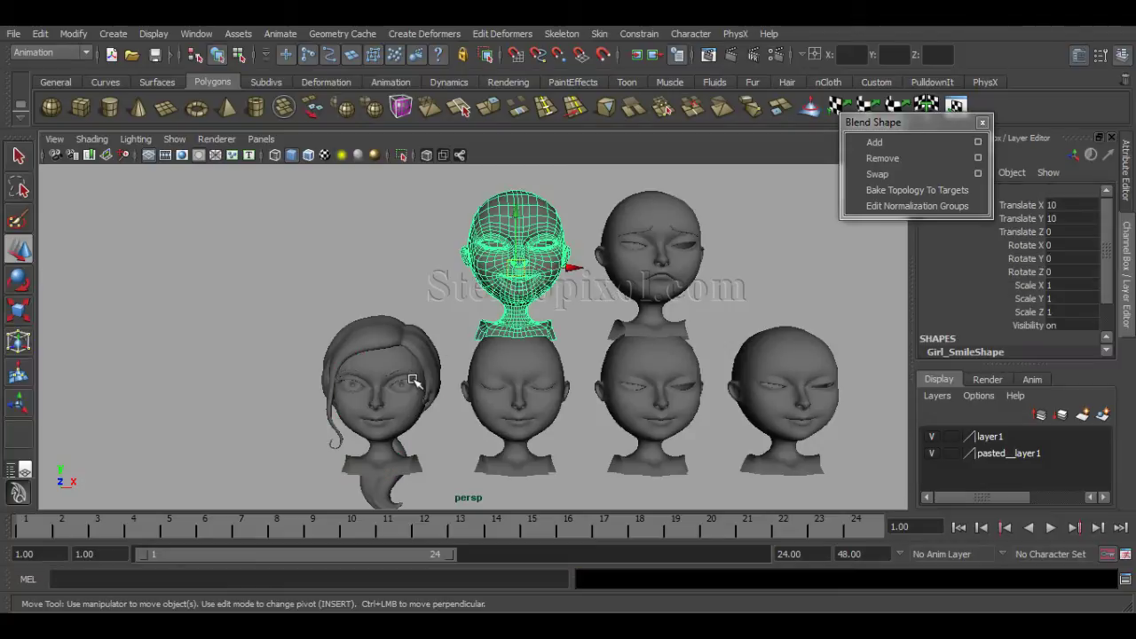
pyautogui.keyDown('shift'); pyautogui.click(543, 415); pyautogui.keyUp('shift')
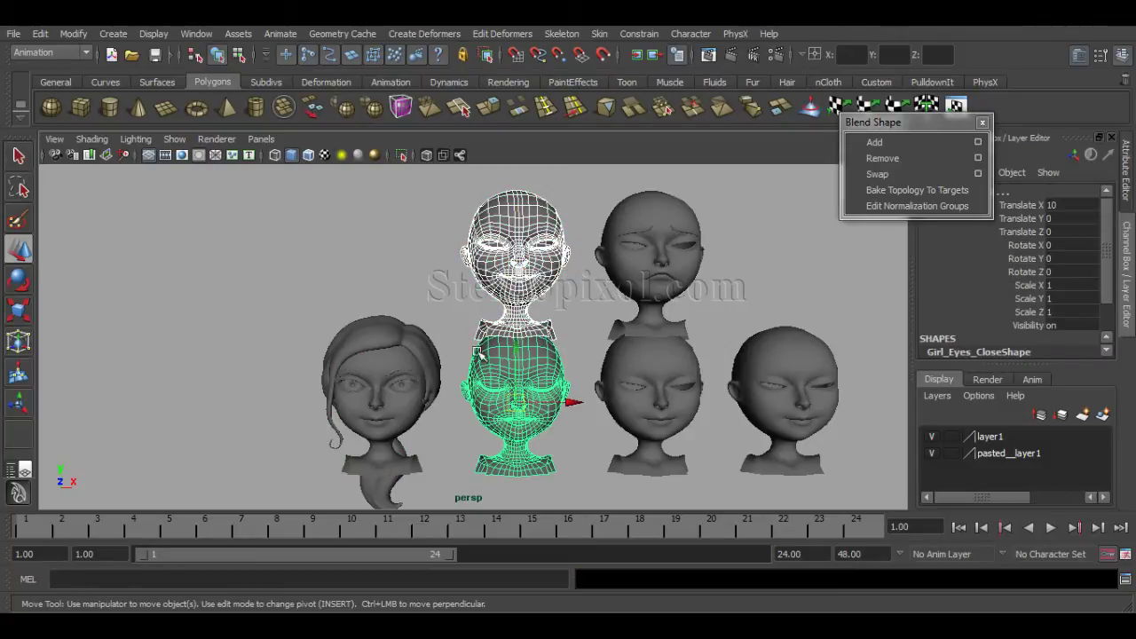
pyautogui.click(915, 174)
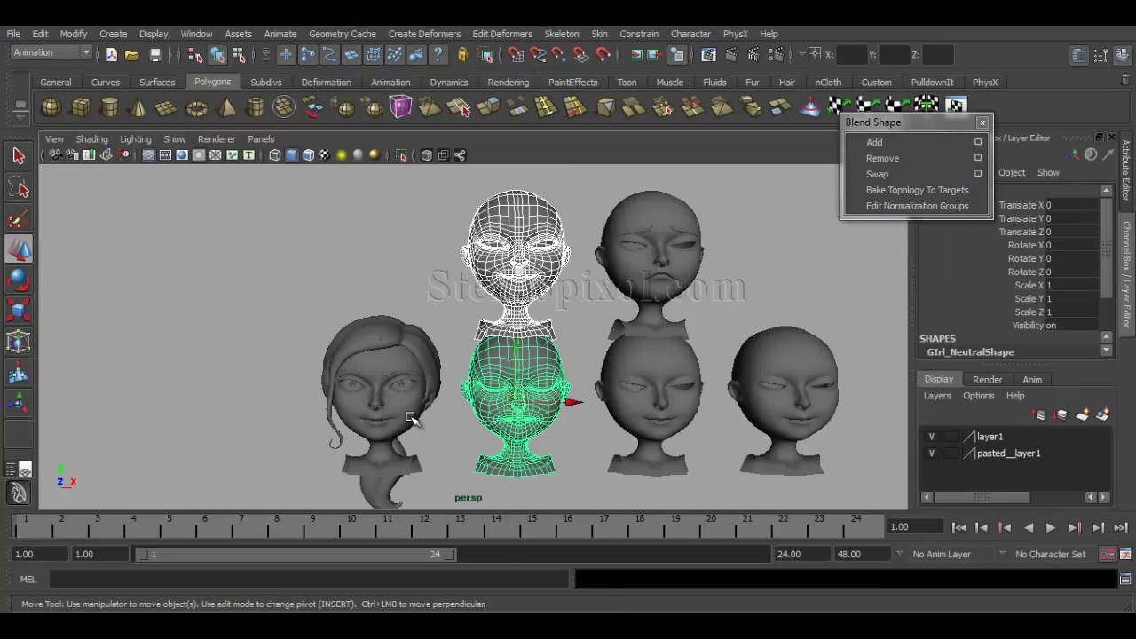
pyautogui.click(411, 419)
# Review blendShape1's Girl_Smile, GIrl_Sad and Girl_Eyes_Close weights, close the Blend Shape menu, and orbit
pyautogui.scroll(-2, 1108, 266)
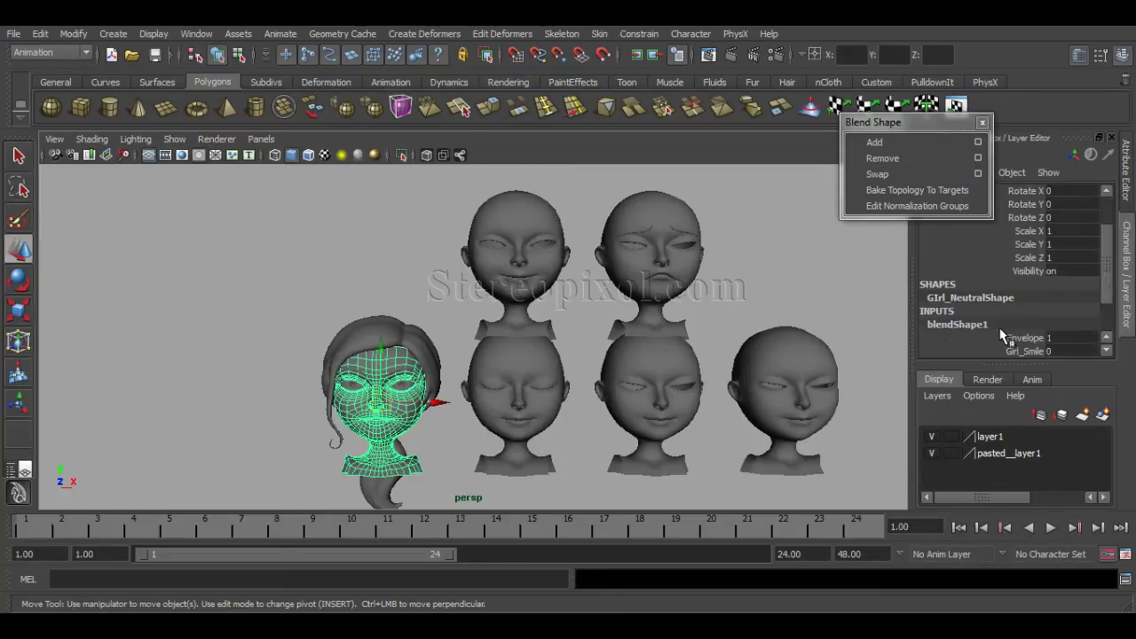
pyautogui.scroll(-2, 1109, 293)
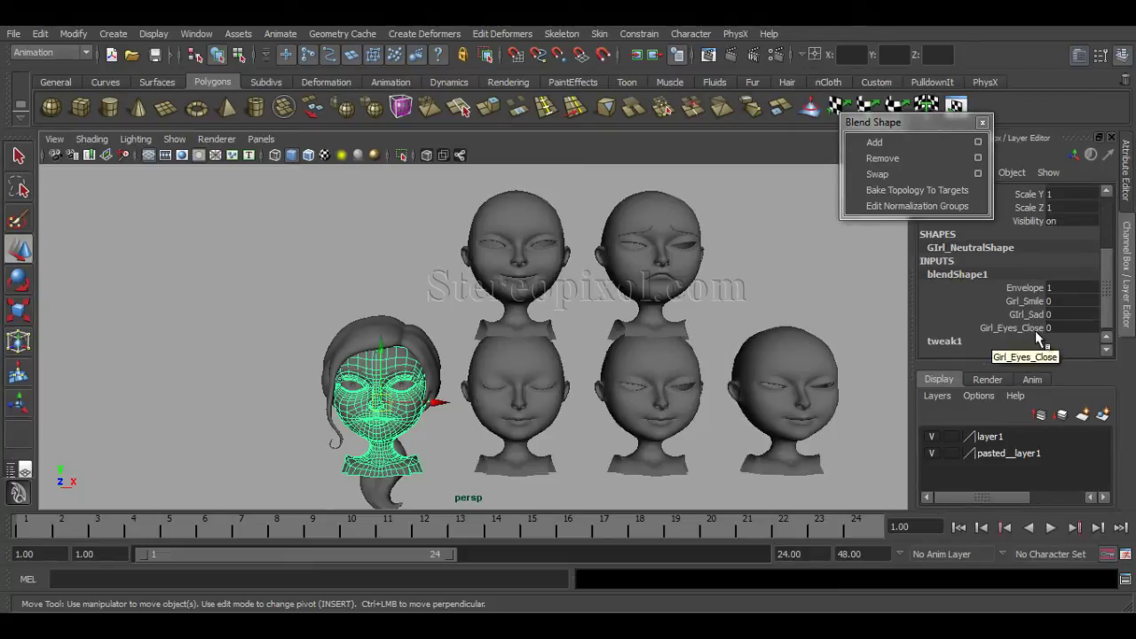
pyautogui.scroll(-3, 568, 317)
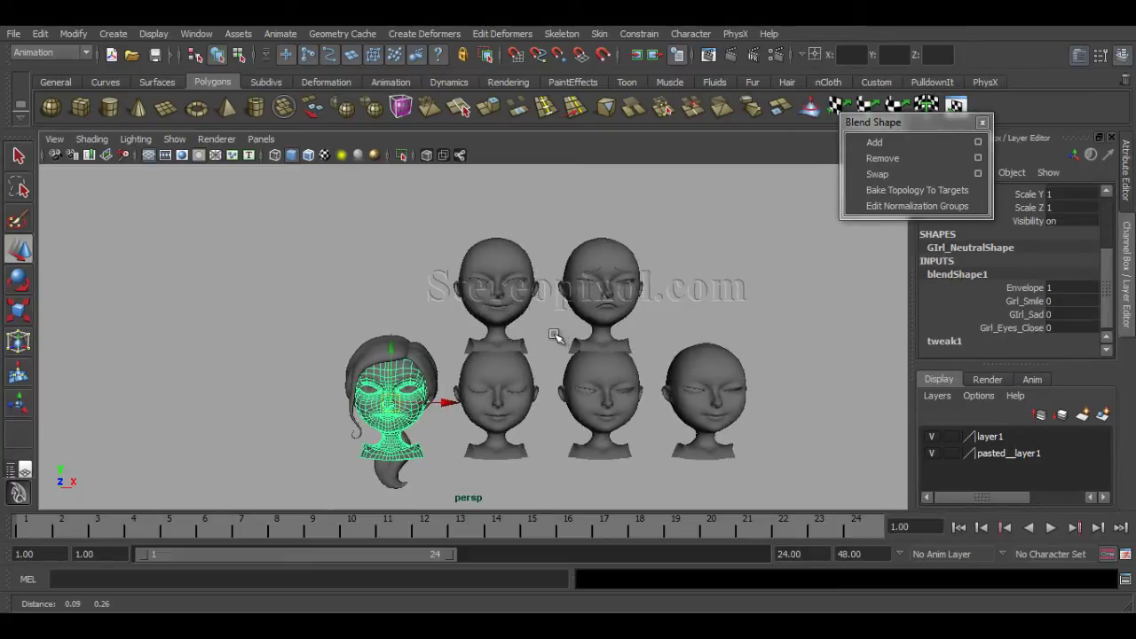
pyautogui.scroll(2, 474, 314)
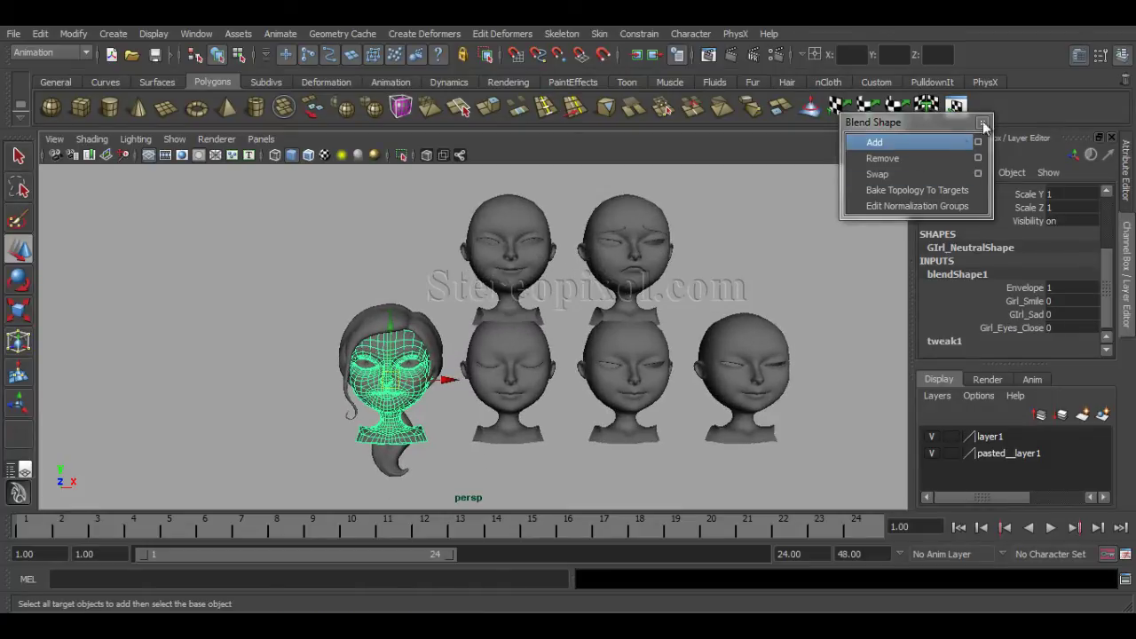
pyautogui.click(983, 123)
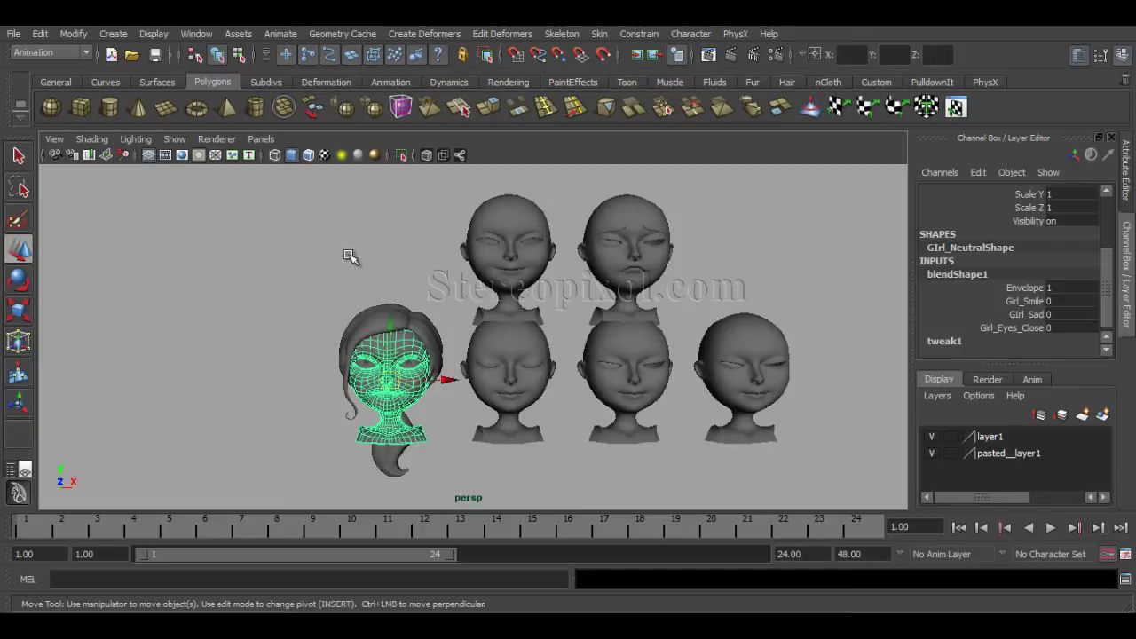
pyautogui.scroll(1, 358, 256)
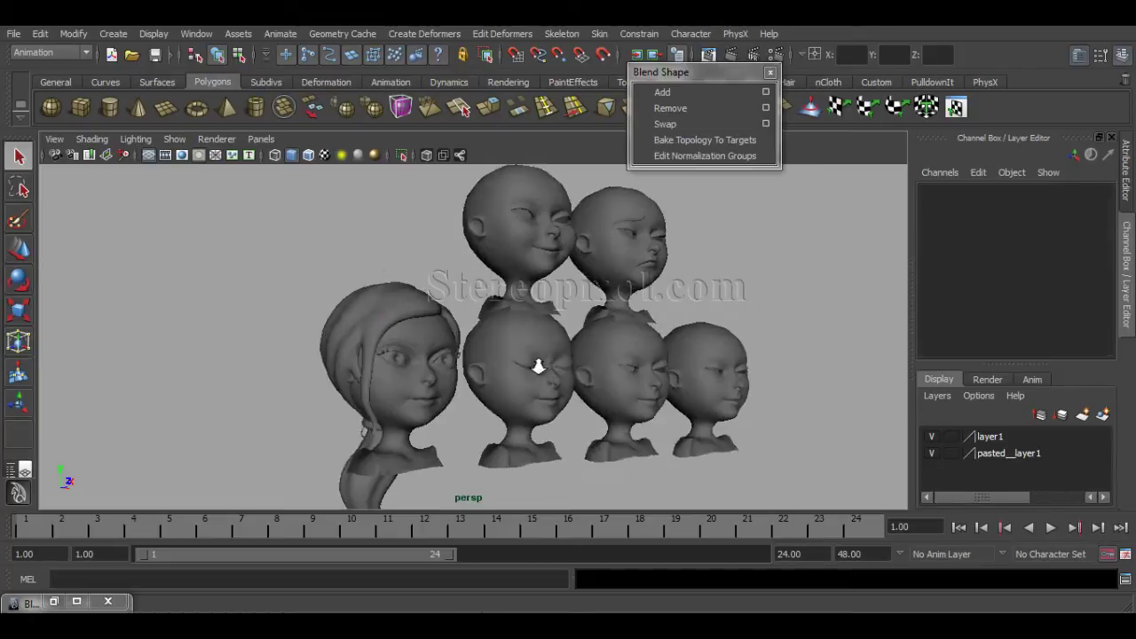
pyautogui.keyDown('alt'); pyautogui.moveTo(538, 355); pyautogui.dragTo(569, 402); pyautogui.keyUp('alt')
# Select the closed-eyes head, add the girl head as base, and close the floating Blend Shape menu
pyautogui.click(388, 361)
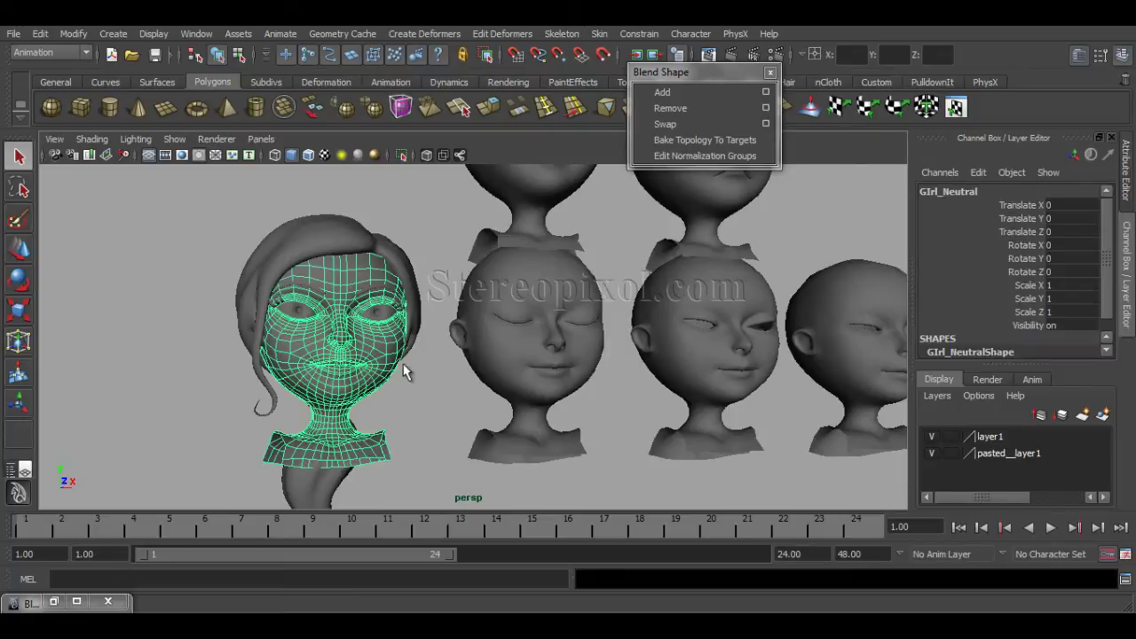
pyautogui.click(590, 378)
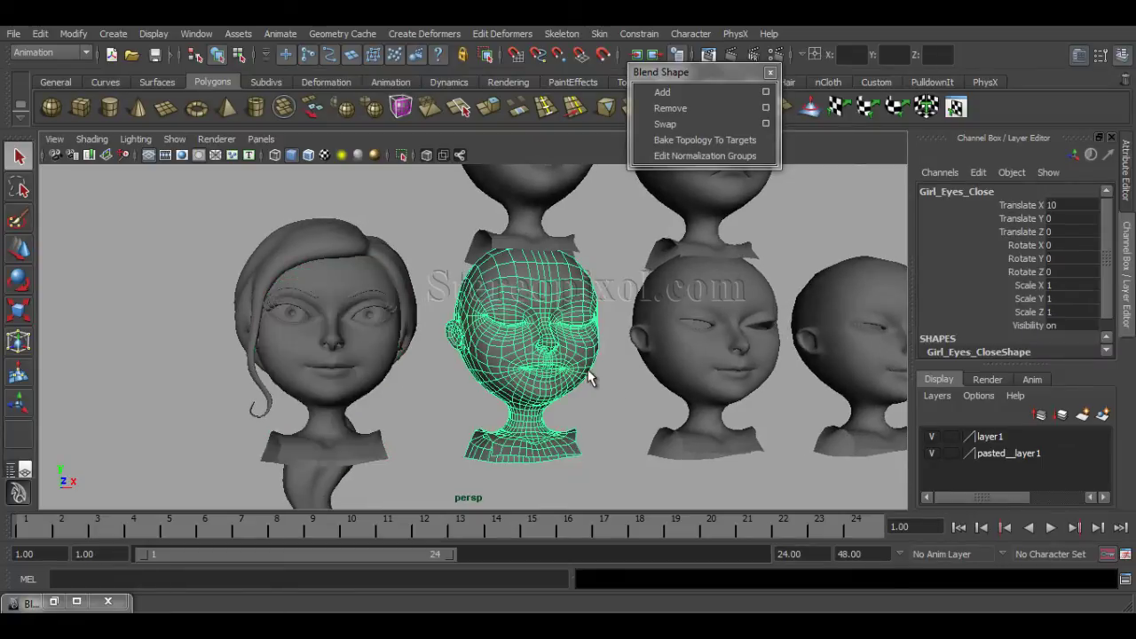
pyautogui.keyDown('shift'); pyautogui.click(380, 381); pyautogui.keyUp('shift')
pyautogui.keyDown('alt'); pyautogui.moveTo(384, 375); pyautogui.dragTo(415, 427); pyautogui.keyUp('alt')
pyautogui.scroll(-1, 1092, 284)
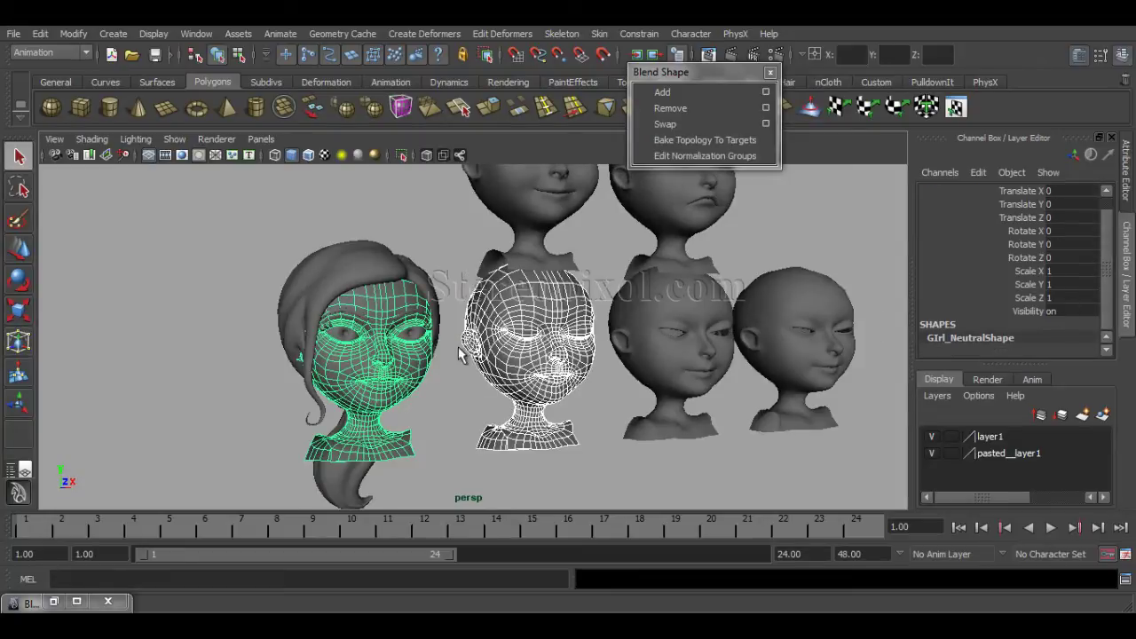
pyautogui.scroll(4, 463, 350)
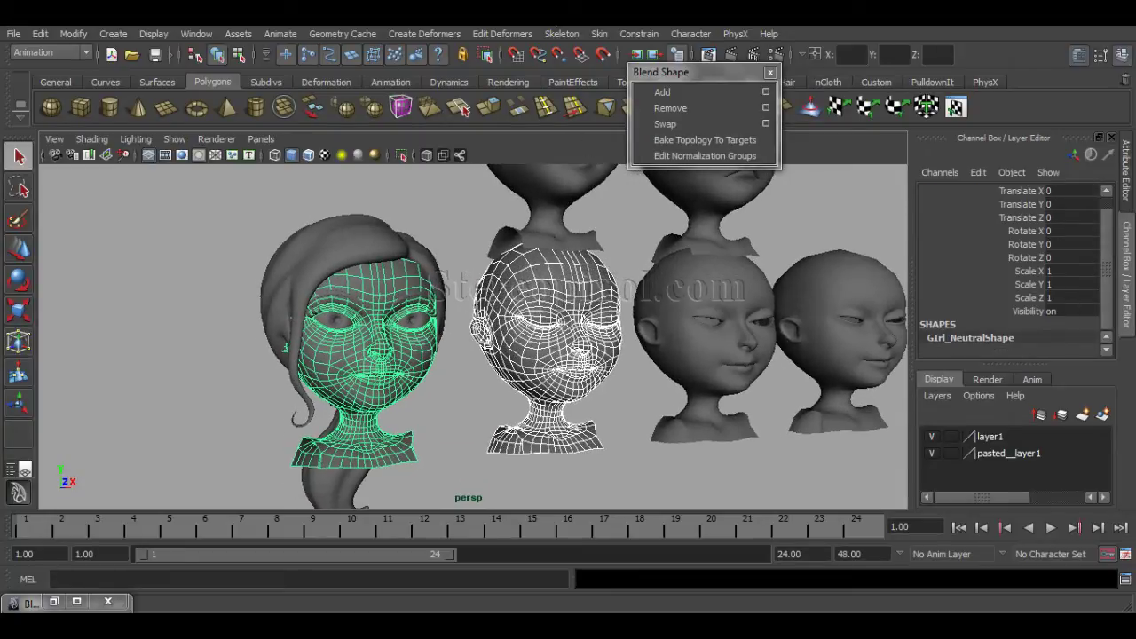
pyautogui.click(771, 70)
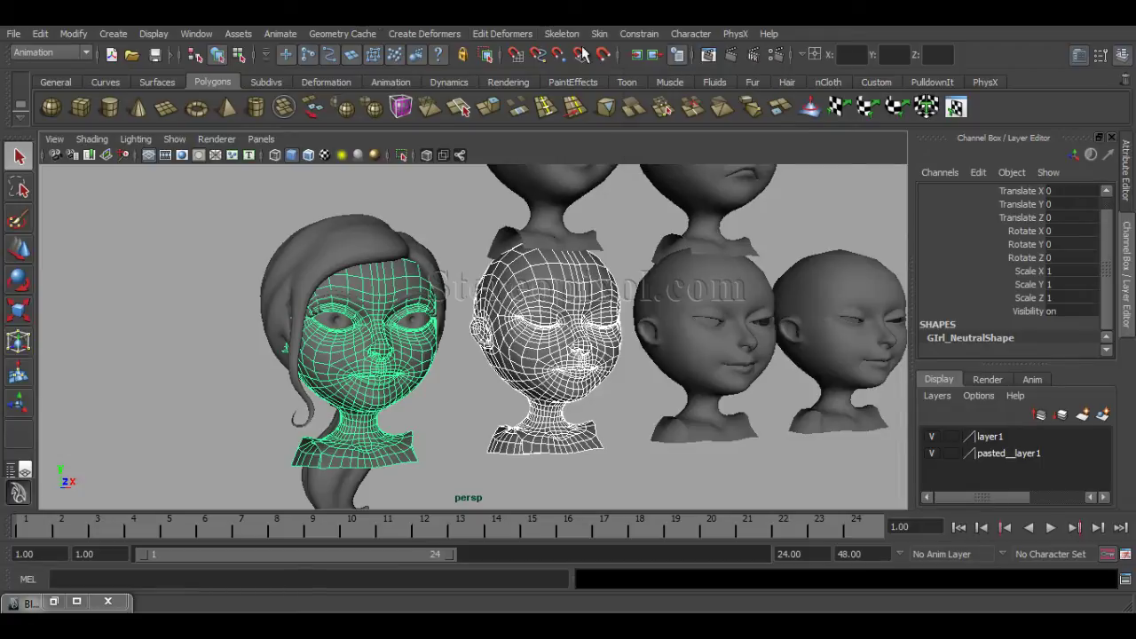
# Create the blend shape from the Create Blend Shape Options, then reselect the girl head
pyautogui.click(453, 33)
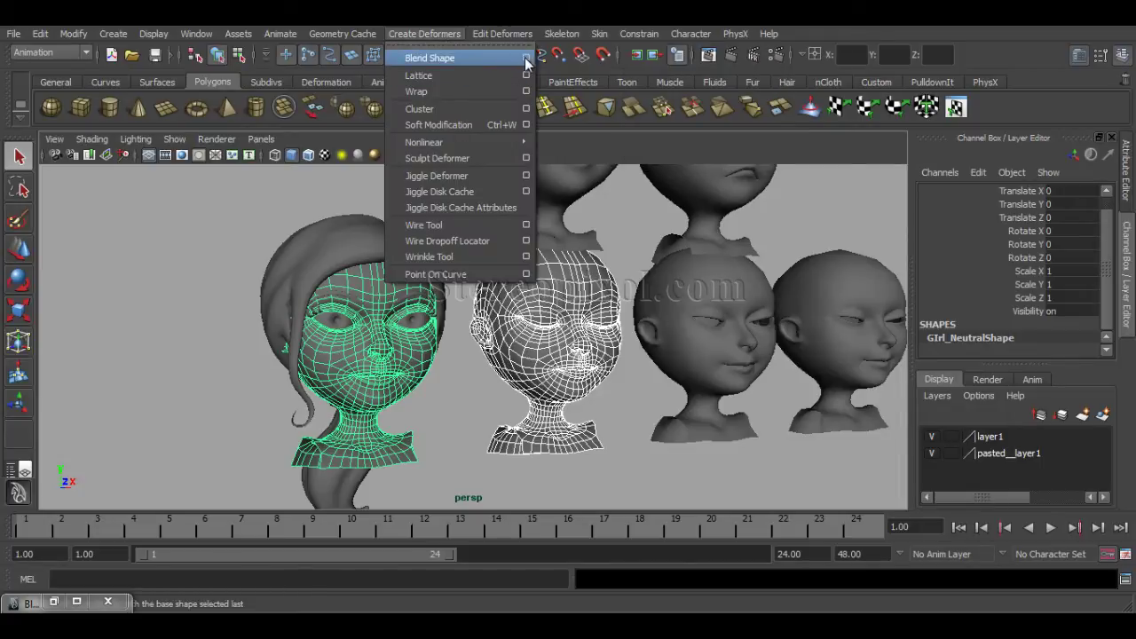
pyautogui.click(526, 58)
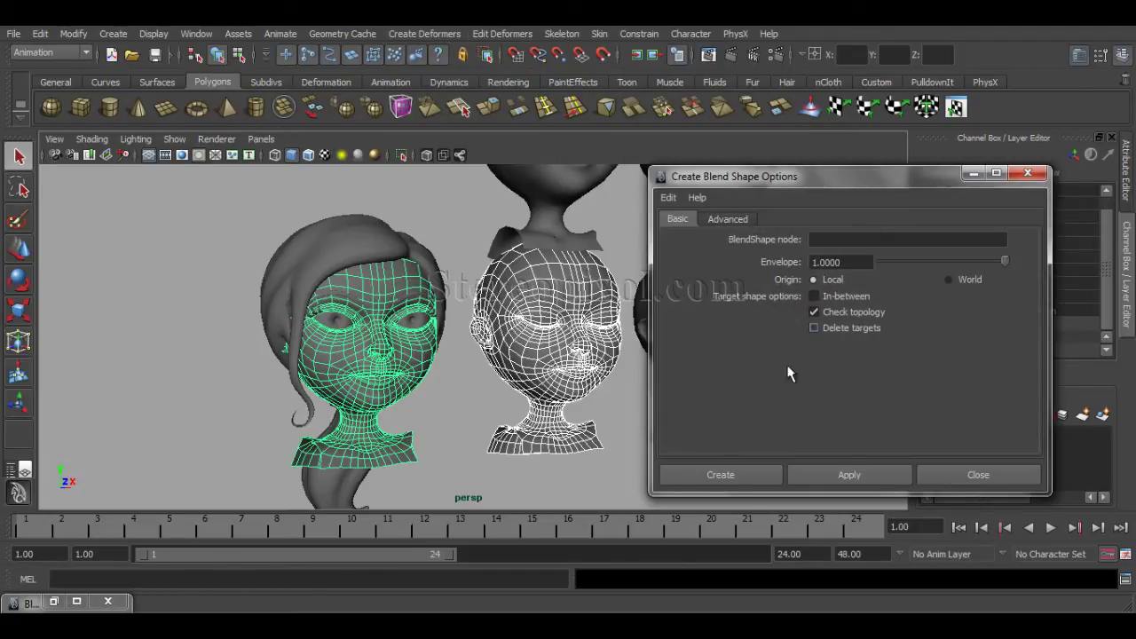
pyautogui.click(735, 474)
pyautogui.click(483, 465)
pyautogui.scroll(3, 483, 465)
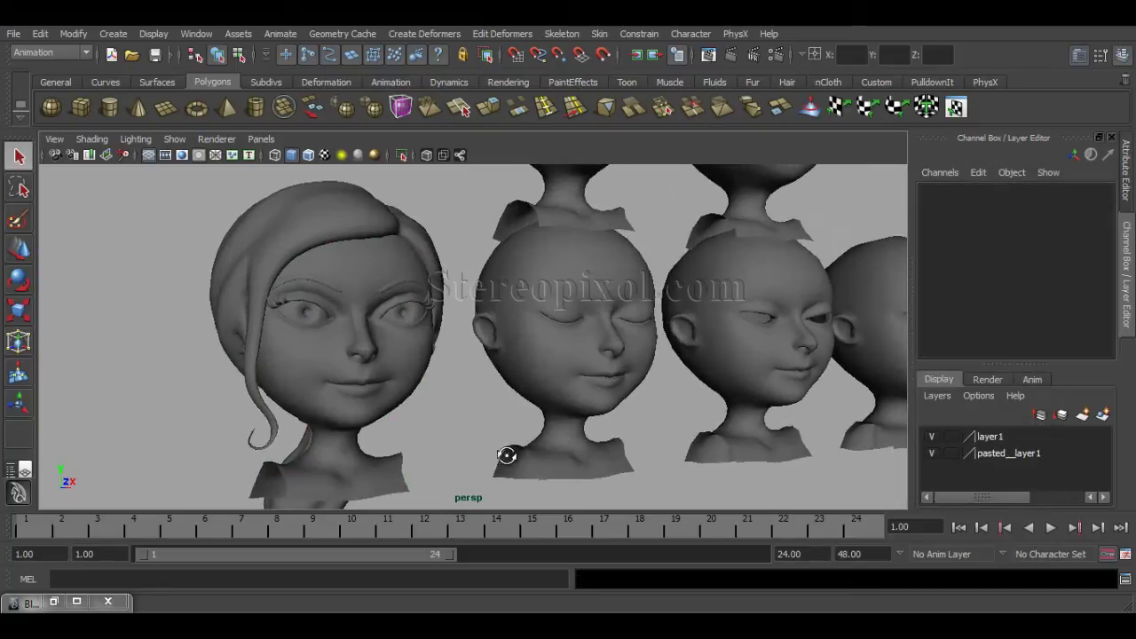
pyautogui.click(423, 374)
# Frame the girl head and test Girl_Eyes_Close by sliding it to 1 and back to 0
pyautogui.press('f')
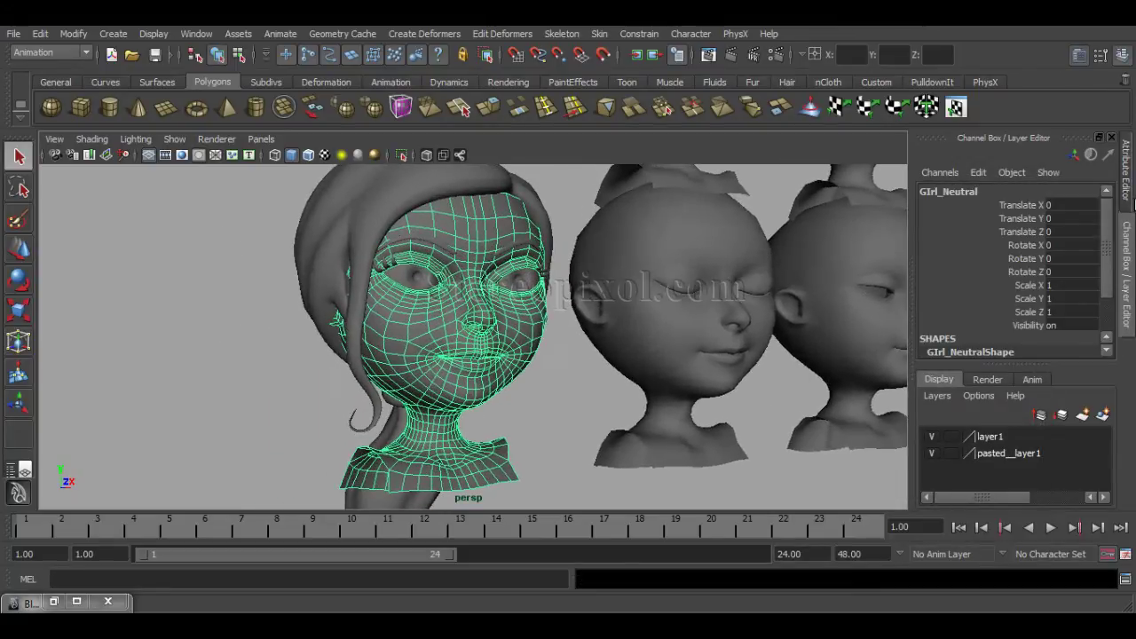
pyautogui.moveTo(1108, 250); pyautogui.dragTo(1107, 306)
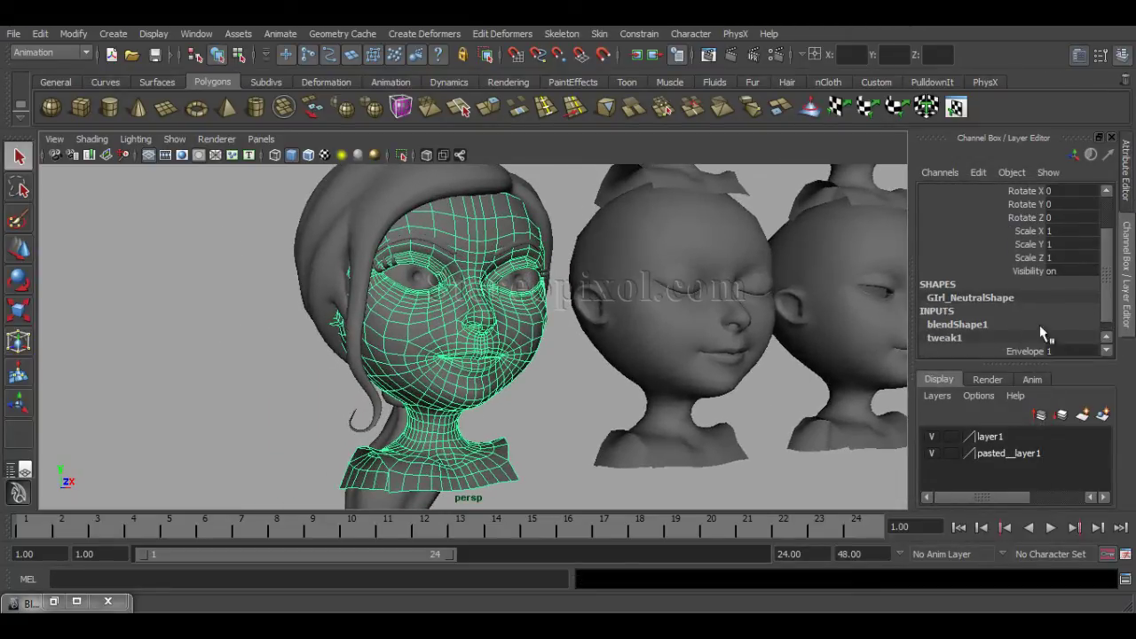
pyautogui.click(996, 326)
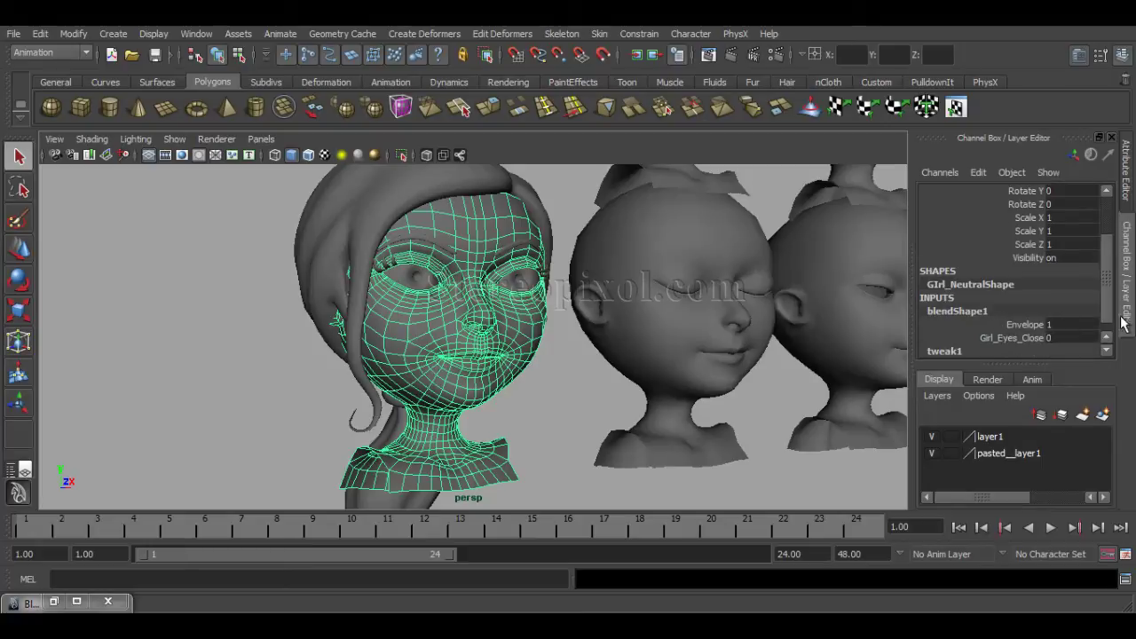
pyautogui.click(1031, 338)
pyautogui.moveTo(256, 325)
pyautogui.mouseDown(button='middle')
pyautogui.moveTo(267, 322)
pyautogui.moveTo(237, 336)
pyautogui.mouseUp(button='middle')
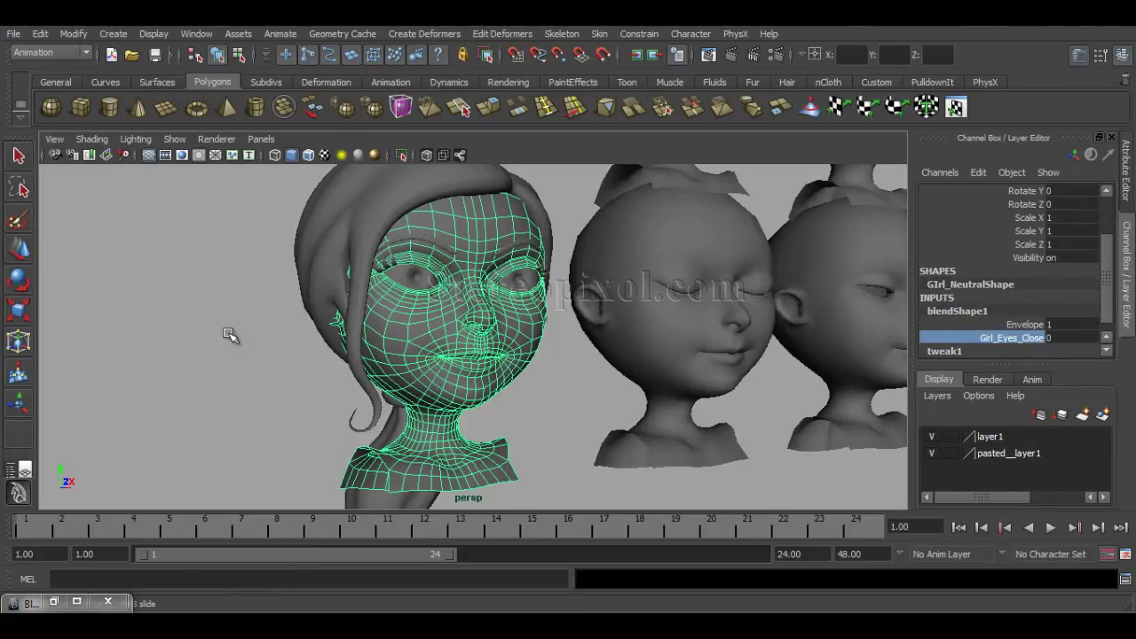
pyautogui.keyDown('alt'); pyautogui.moveTo(236, 335); pyautogui.dragTo(449, 397); pyautogui.keyUp('alt')
# Zoom in on the eyes and set Girl_Eyes_Close to 1 so the eyes close fully
pyautogui.keyDown('alt'); pyautogui.moveTo(449, 397); pyautogui.dragTo(560, 378, button='right'); pyautogui.keyUp('alt')
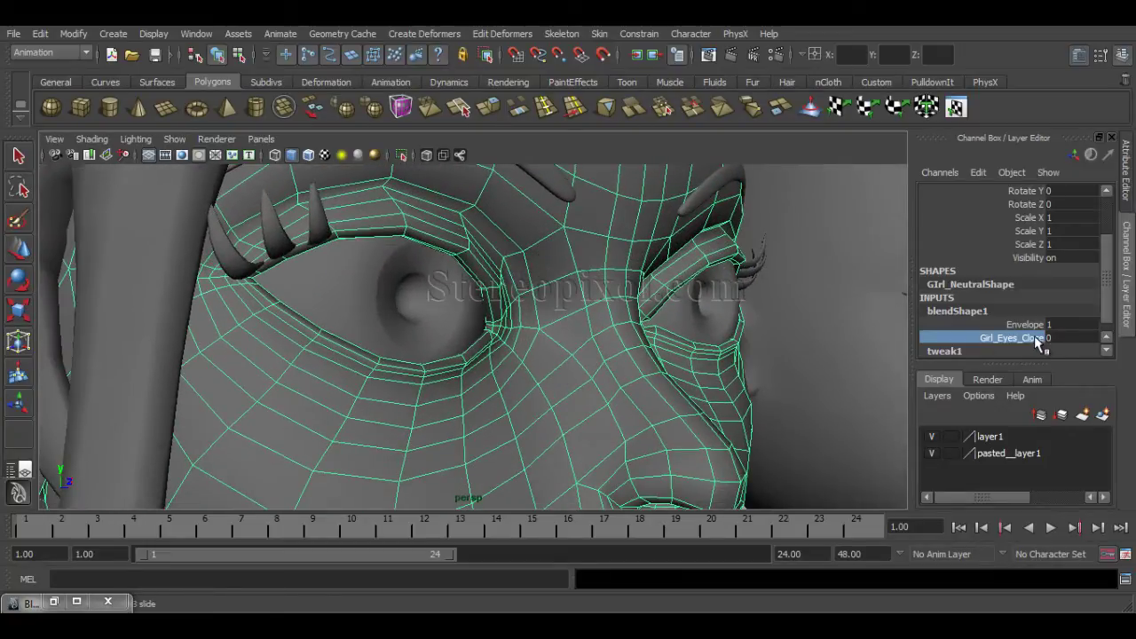
pyautogui.moveTo(728, 338)
pyautogui.mouseDown(button='middle')
pyautogui.moveTo(746, 335)
pyautogui.moveTo(712, 338)
pyautogui.moveTo(738, 342)
pyautogui.mouseUp(button='middle')
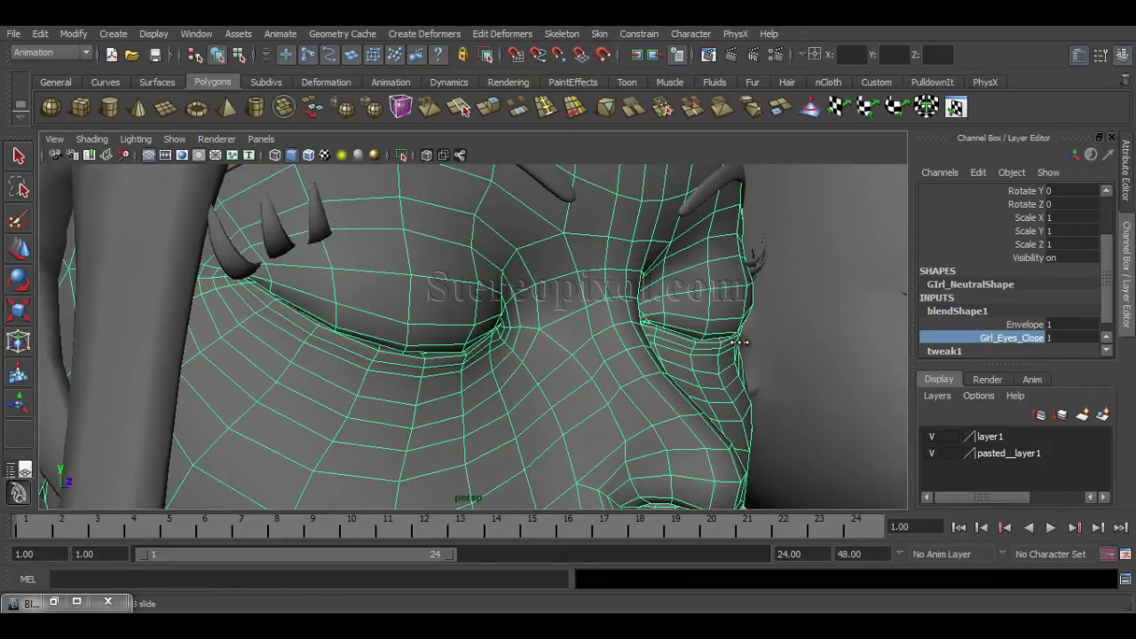
pyautogui.keyDown('alt'); pyautogui.moveTo(551, 354); pyautogui.dragTo(648, 385); pyautogui.keyUp('alt')
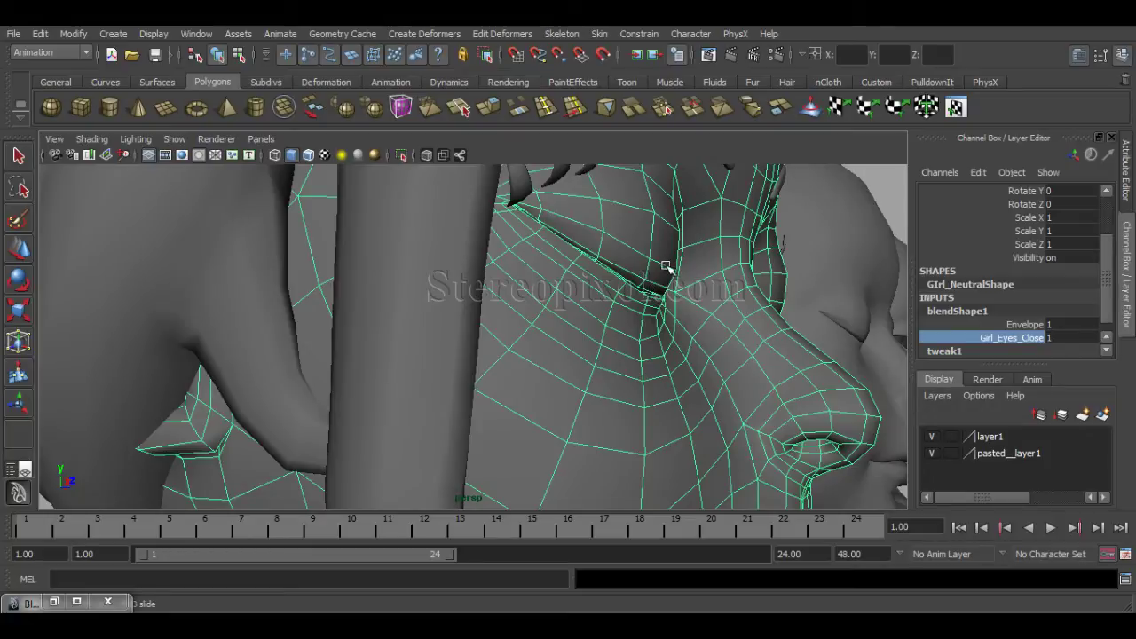
pyautogui.scroll(-10, 789, 370)
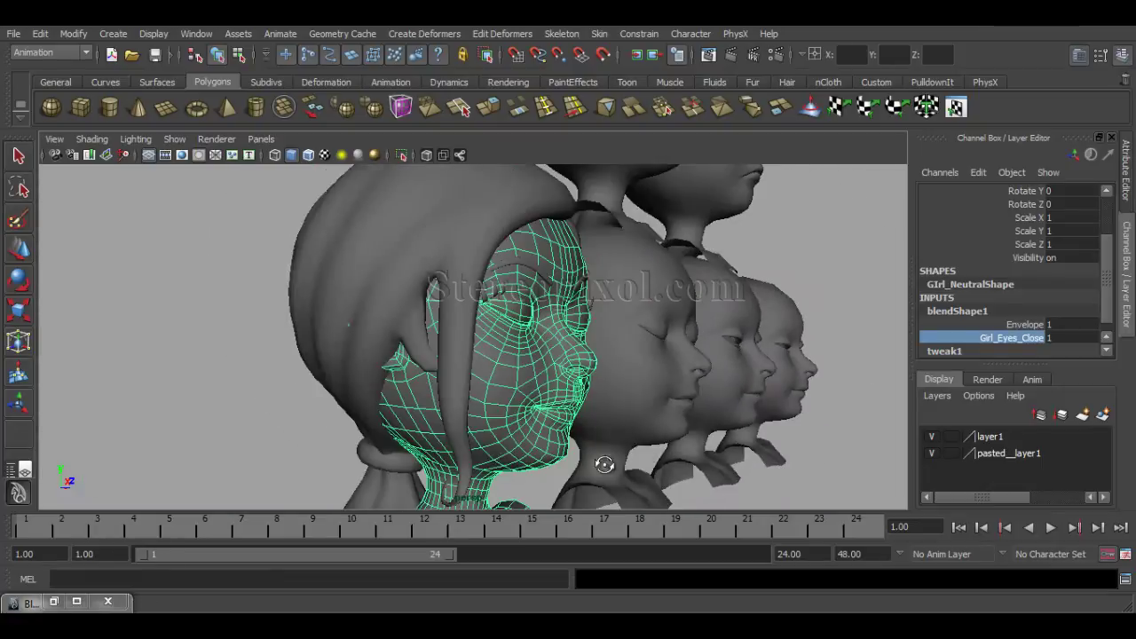
pyautogui.scroll(3, 590, 453)
pyautogui.scroll(-3, 590, 453)
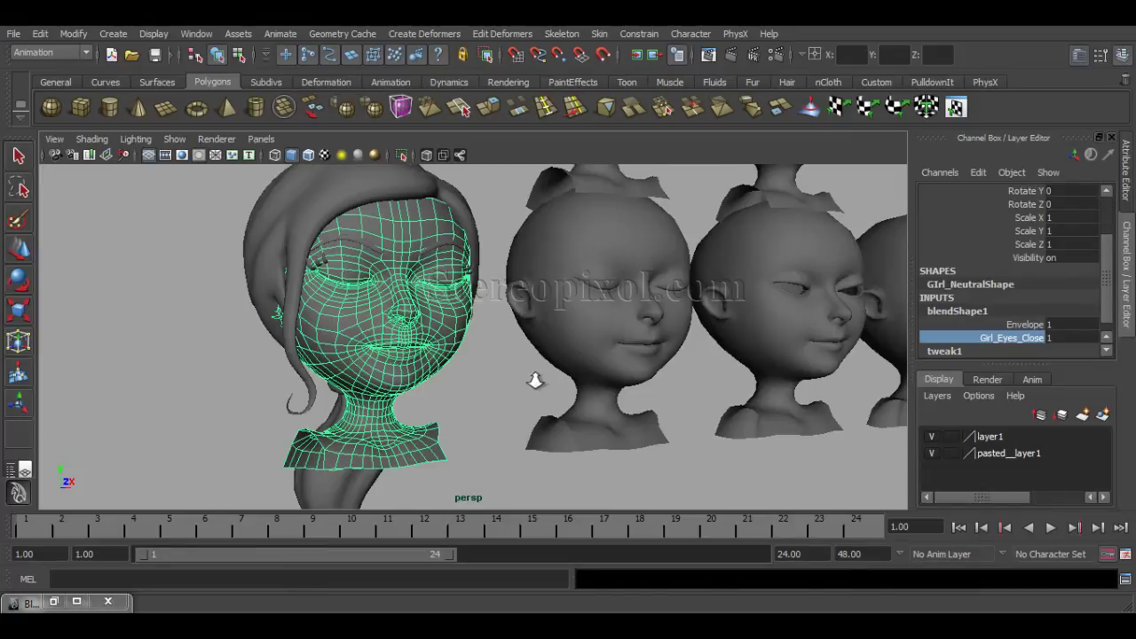
pyautogui.keyDown('alt'); pyautogui.moveTo(532, 380); pyautogui.dragTo(487, 393); pyautogui.keyUp('alt')
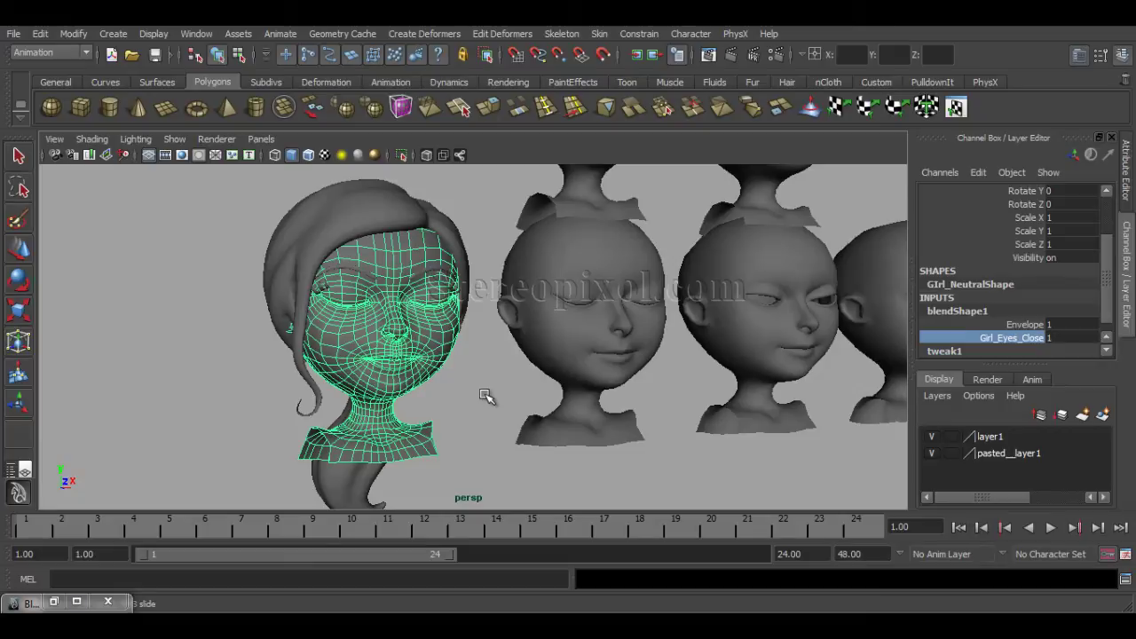
# Undo four times to reopen the eyes, then reselect the neutral girl head
pyautogui.hotkey('ctrl', 'z')
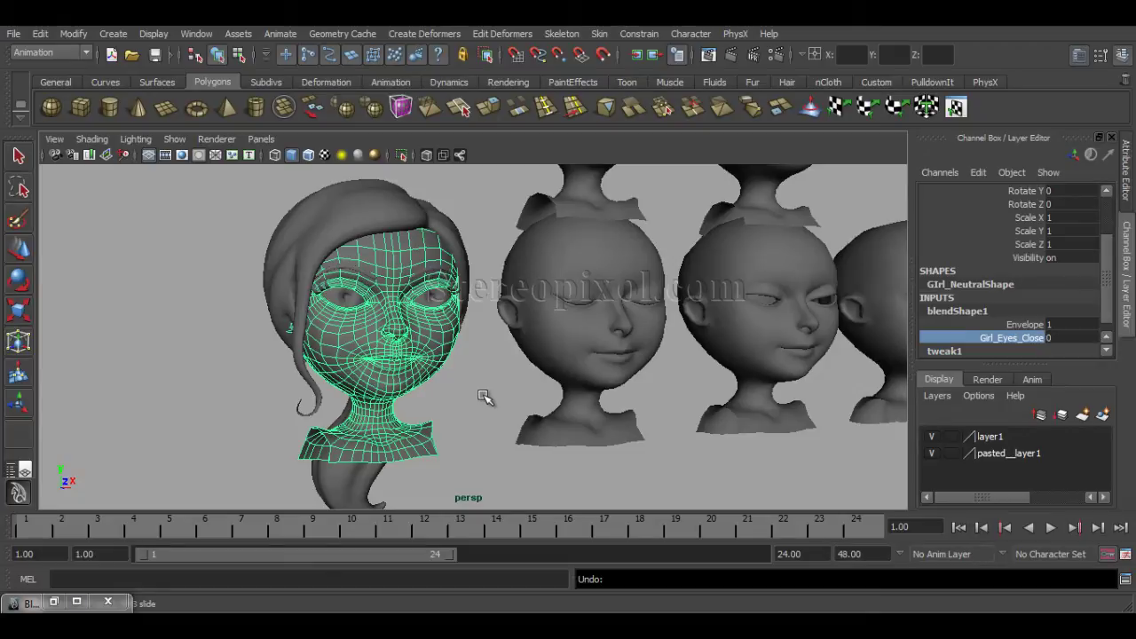
pyautogui.hotkey('ctrl', 'z')
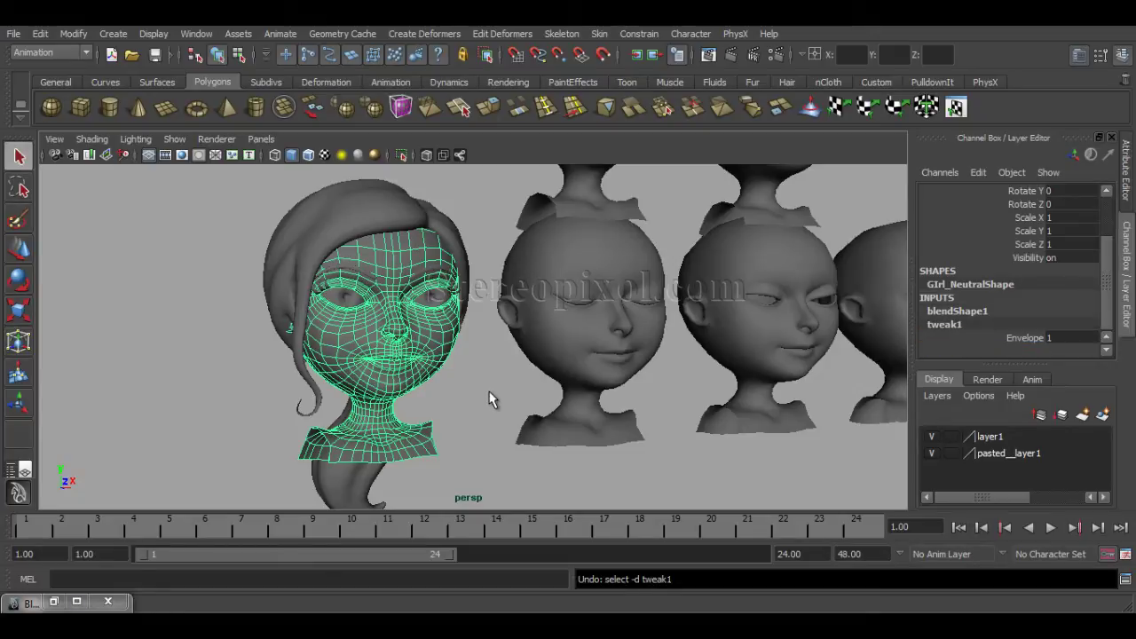
pyautogui.hotkey('ctrl', 'z')
pyautogui.hotkey('ctrl', 'z')
pyautogui.hotkey('ctrl', 'z')
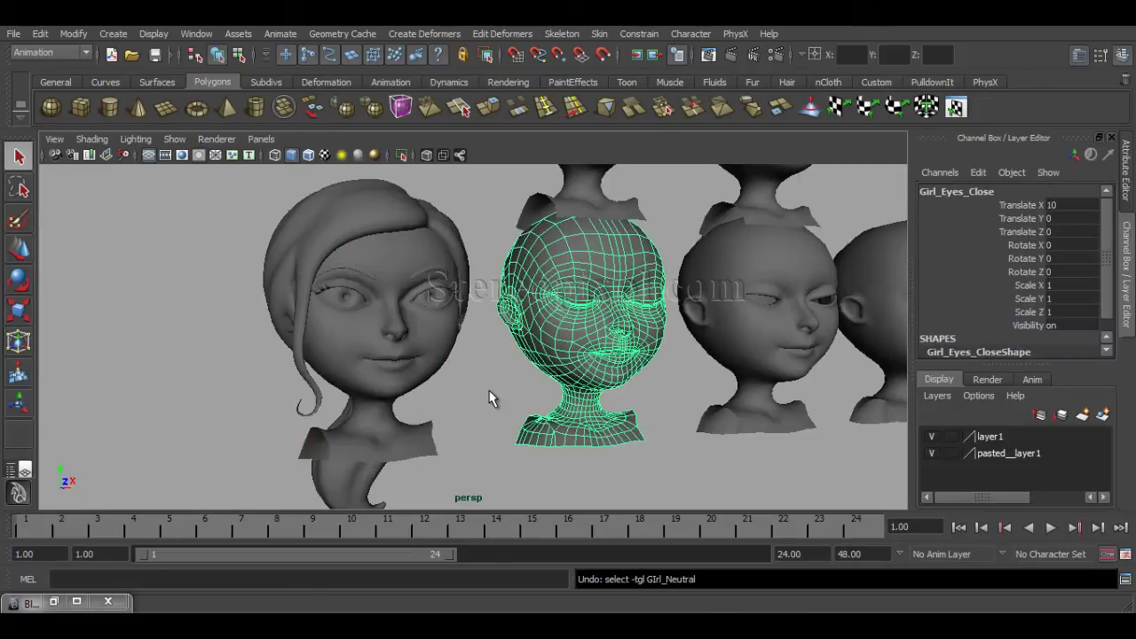
pyautogui.hotkey('ctrl', 'z')
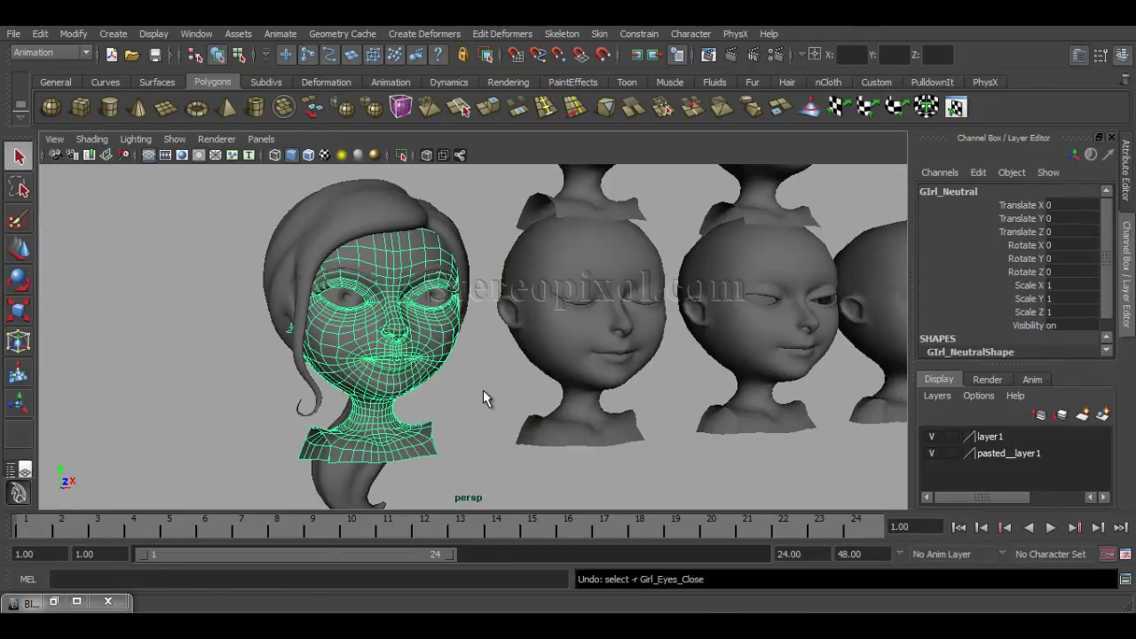
pyautogui.click(483, 390)
pyautogui.click(437, 344)
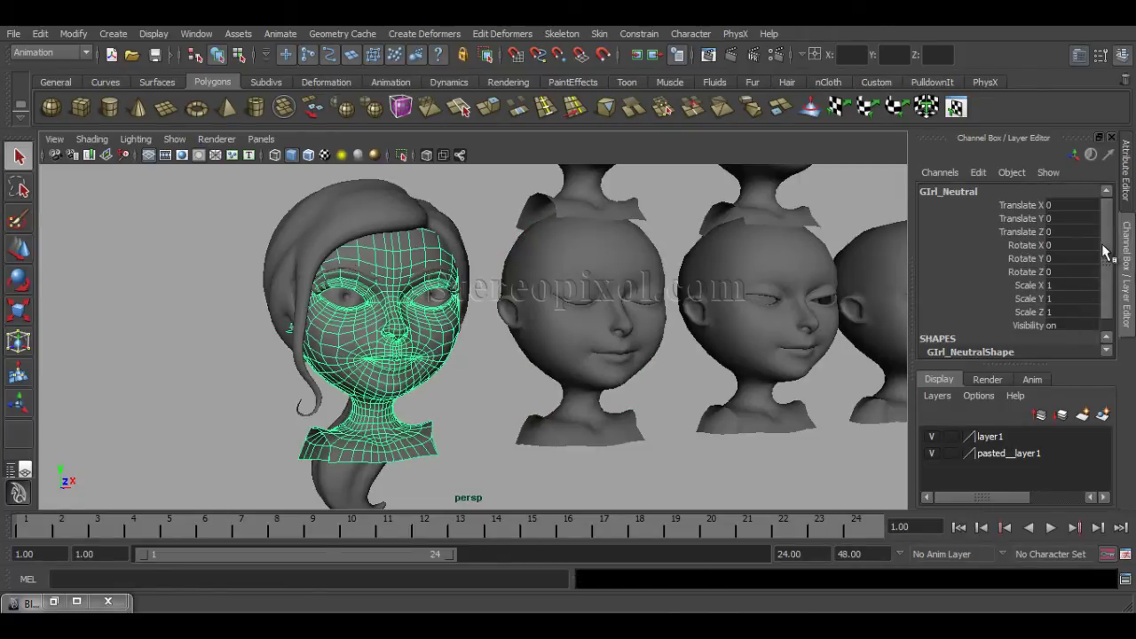
# Select Girl_Eyes_Half_Close, then add Girl_Eyes_Close to the selection
pyautogui.moveTo(1106, 252); pyautogui.dragTo(1115, 298)
pyautogui.keyDown('alt'); pyautogui.moveTo(454, 360); pyautogui.dragTo(733, 362); pyautogui.keyUp('alt')
pyautogui.click(723, 388)
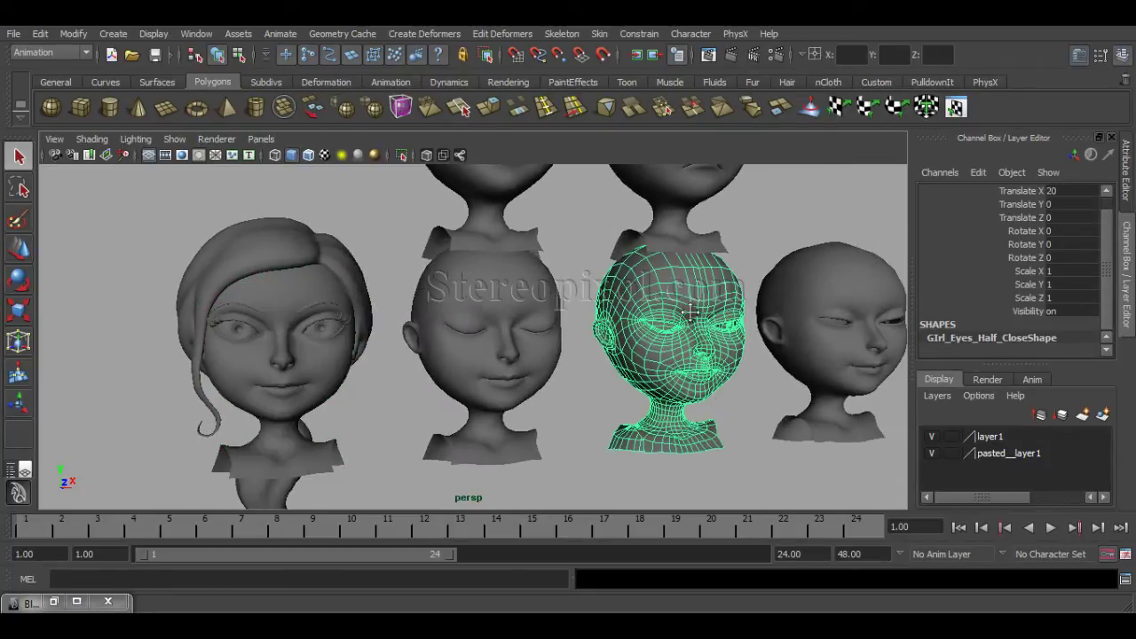
pyautogui.keyDown('alt'); pyautogui.moveTo(688, 310); pyautogui.dragTo(652, 358); pyautogui.keyUp('alt')
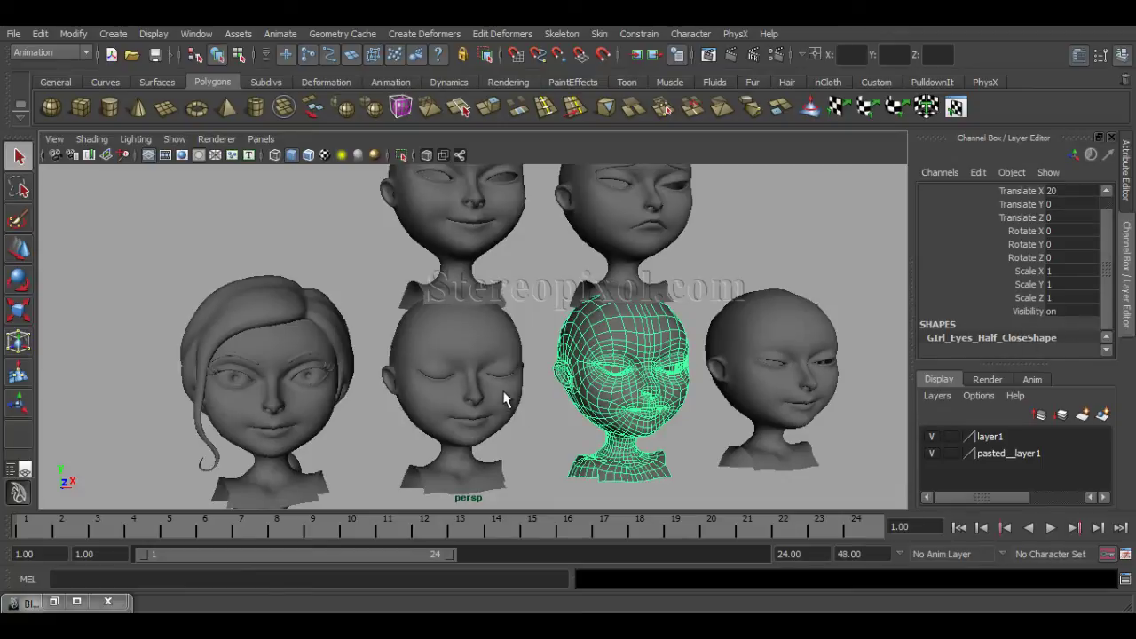
pyautogui.keyDown('shift'); pyautogui.click(508, 419); pyautogui.keyUp('shift')
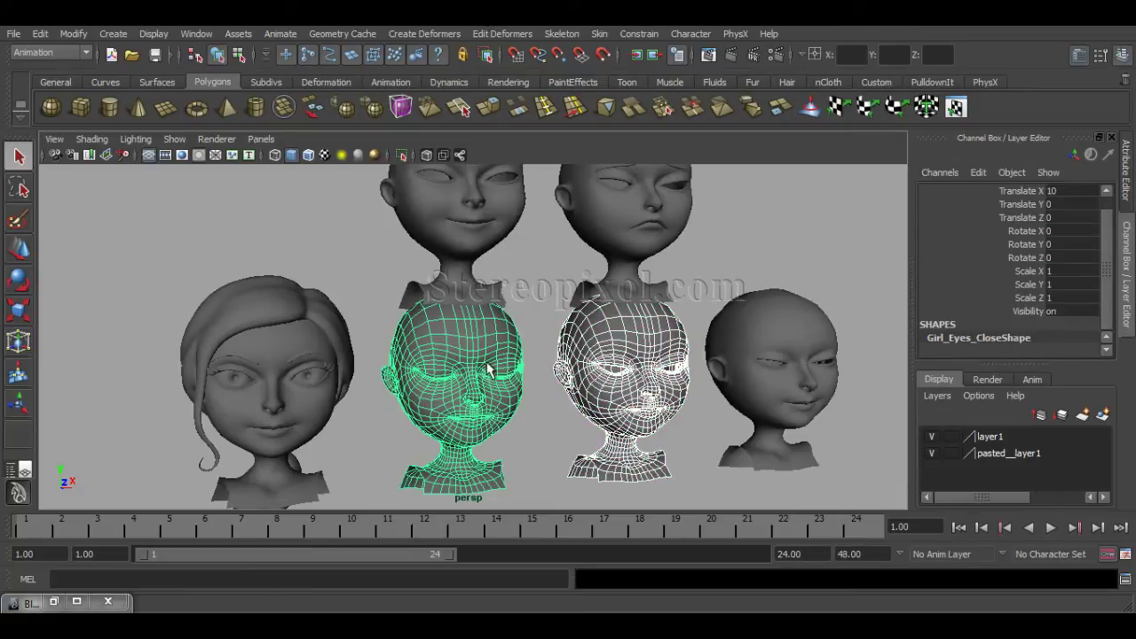
# Build blendShape1 on Girl_Neutral, with the closed and half-closed heads as targets and In-between enabled
pyautogui.keyDown('shift'); pyautogui.click(314, 442); pyautogui.keyUp('shift')
pyautogui.click(434, 32)
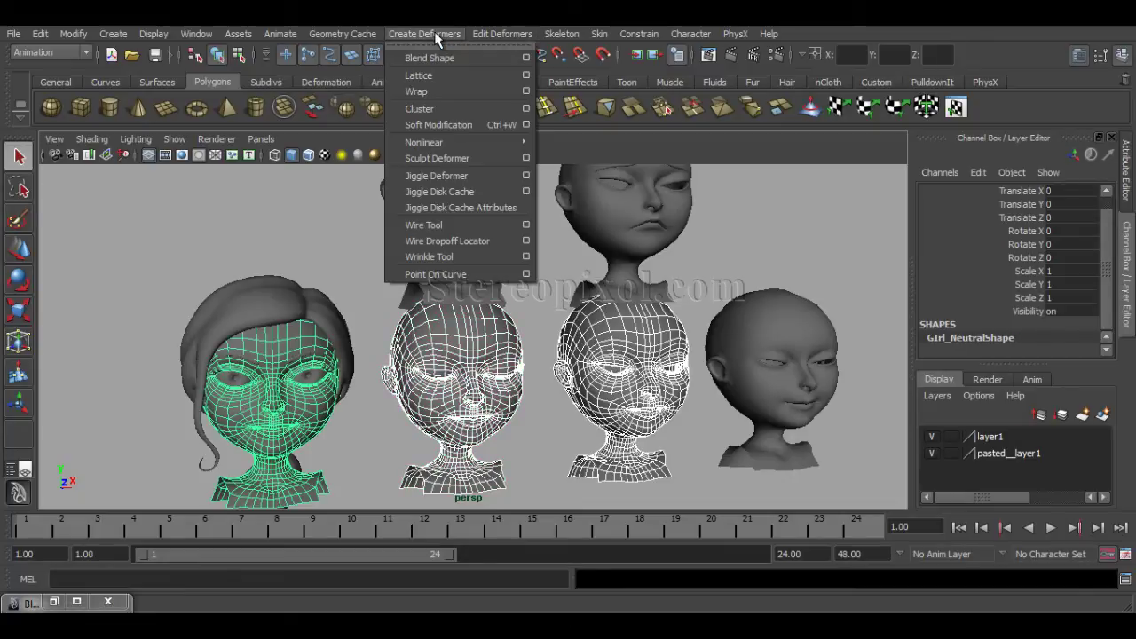
pyautogui.click(527, 59)
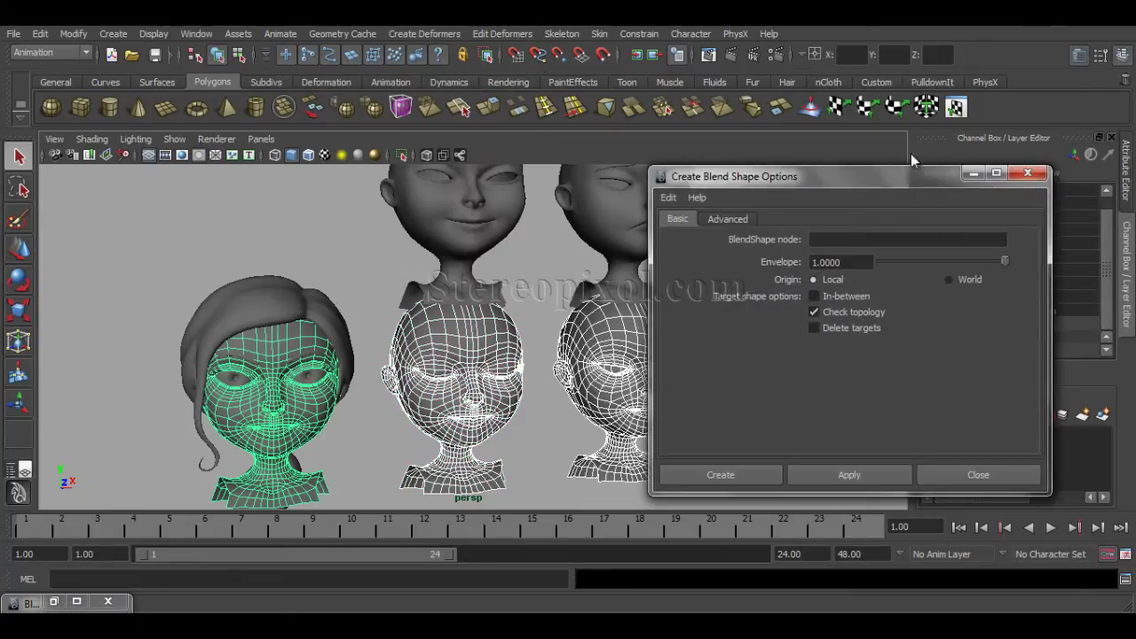
pyautogui.moveTo(899, 172); pyautogui.dragTo(940, 84)
pyautogui.click(887, 208)
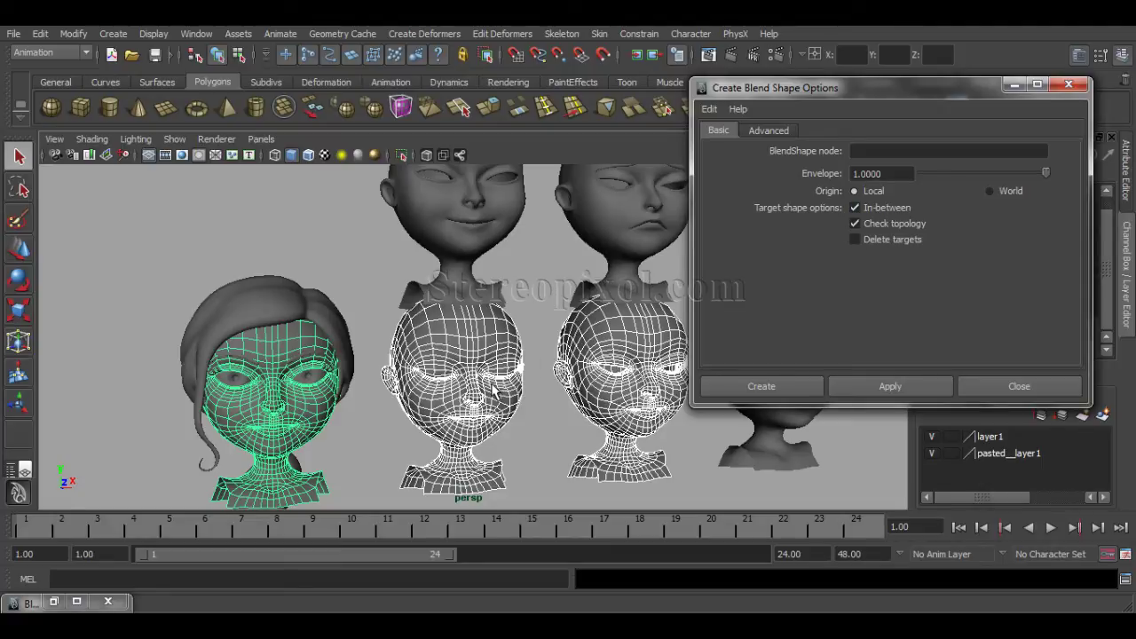
pyautogui.keyDown('alt'); pyautogui.moveTo(483, 412); pyautogui.dragTo(504, 429); pyautogui.keyUp('alt')
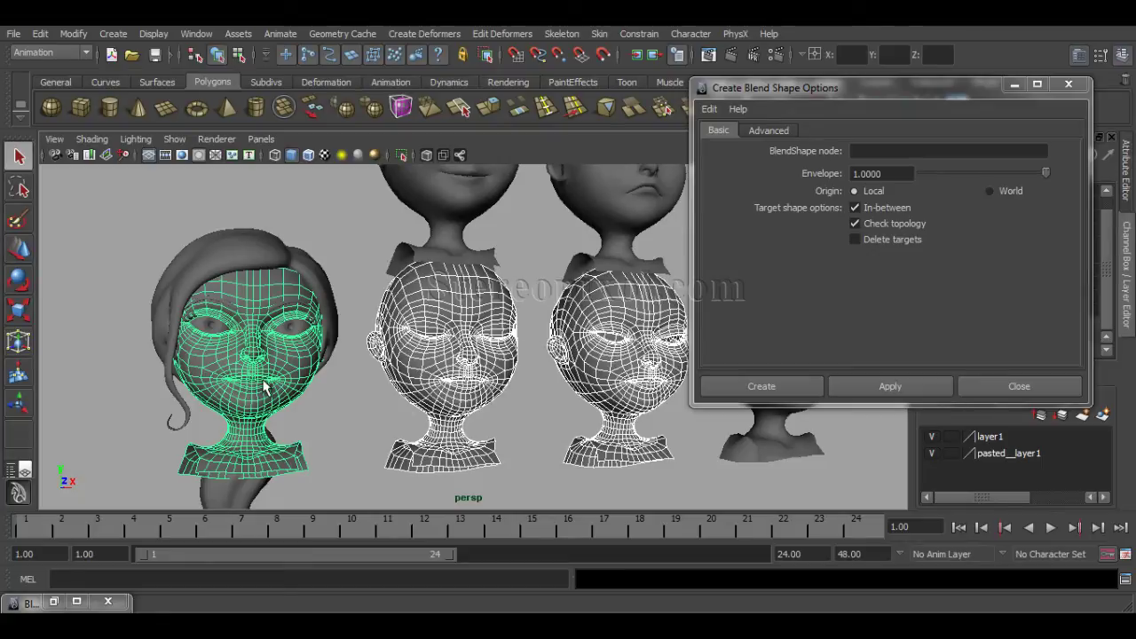
pyautogui.click(787, 387)
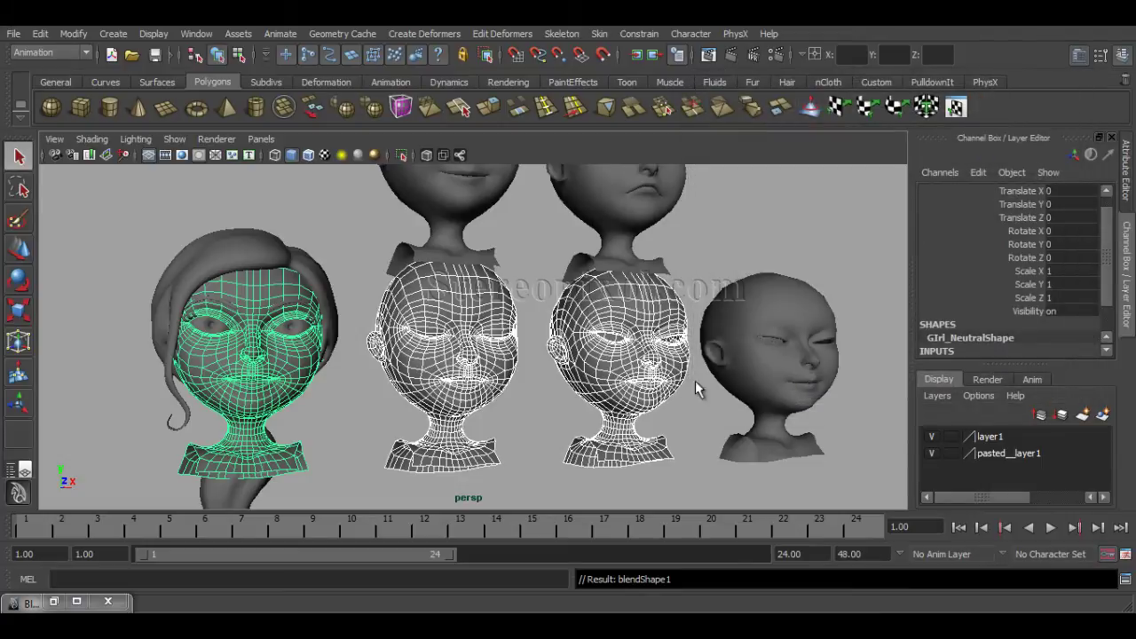
pyautogui.scroll(5, 383, 423)
# Select the girl head and pick Girl_Eyes_Close under blendShape1 in the Channel Box
pyautogui.click(395, 391)
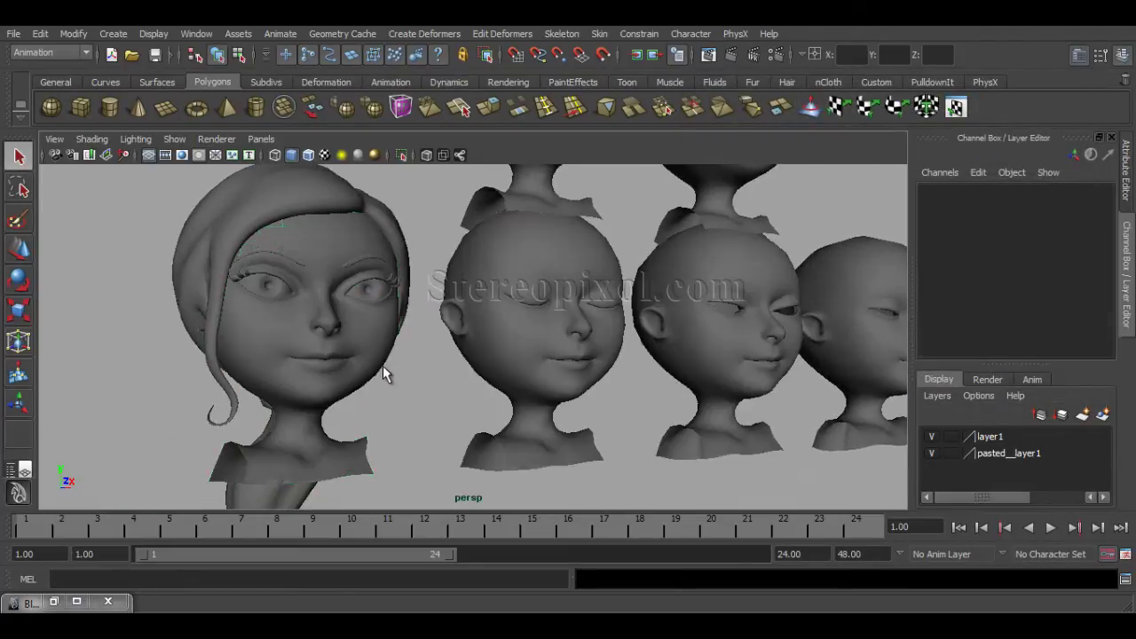
pyautogui.click(382, 365)
pyautogui.moveTo(1108, 249); pyautogui.dragTo(1106, 322)
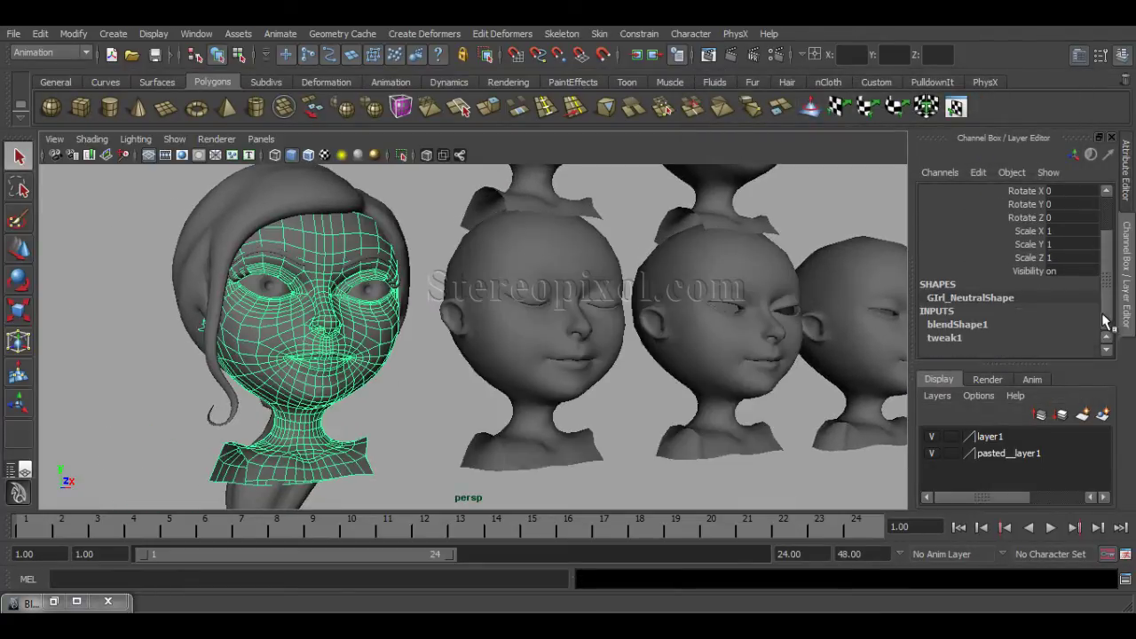
pyautogui.click(976, 325)
pyautogui.scroll(-1, 999, 310)
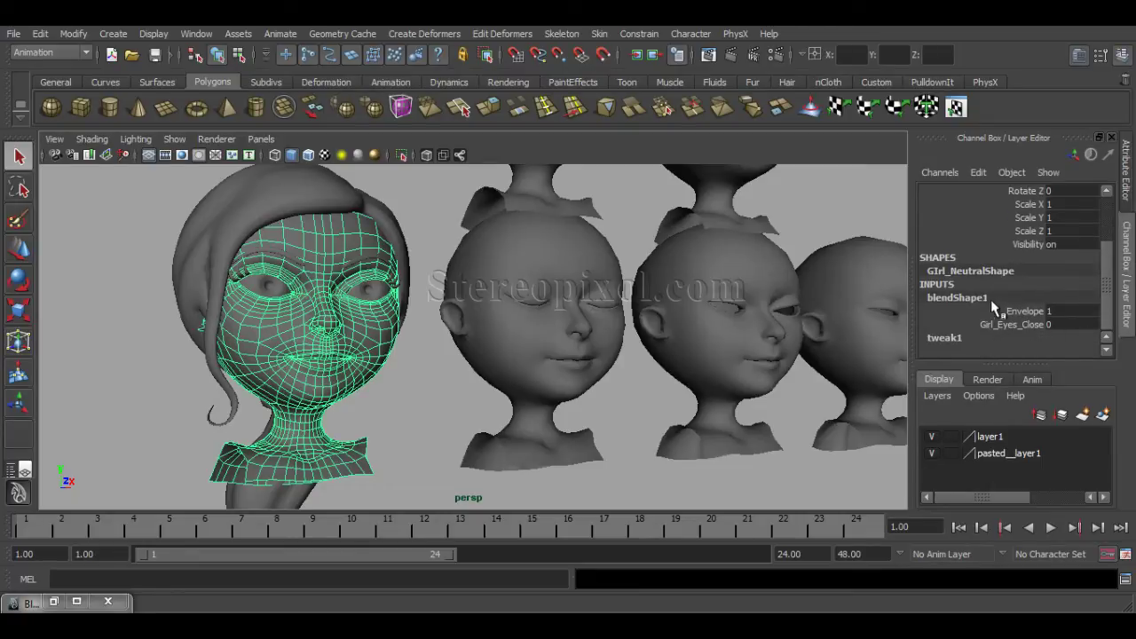
pyautogui.click(994, 325)
# Scrub Girl_Eyes_Close up to 1 so the girl's eyelids close fully
pyautogui.keyDown('alt'); pyautogui.moveTo(485, 419); pyautogui.dragTo(520, 413); pyautogui.keyUp('alt')
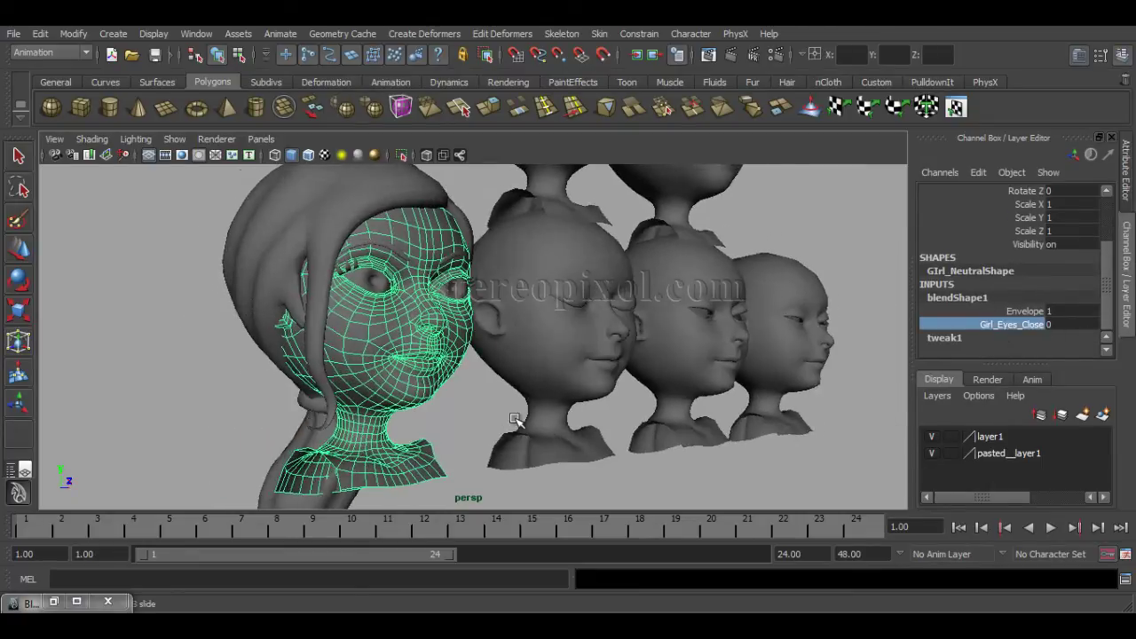
pyautogui.keyDown('alt'); pyautogui.moveTo(520, 414); pyautogui.dragTo(585, 430, button='right'); pyautogui.keyUp('alt')
pyautogui.moveTo(637, 294); pyautogui.dragTo(634, 337, button='middle')
pyautogui.keyDown('alt'); pyautogui.moveTo(634, 337); pyautogui.dragTo(650, 334, button='right'); pyautogui.keyUp('alt')
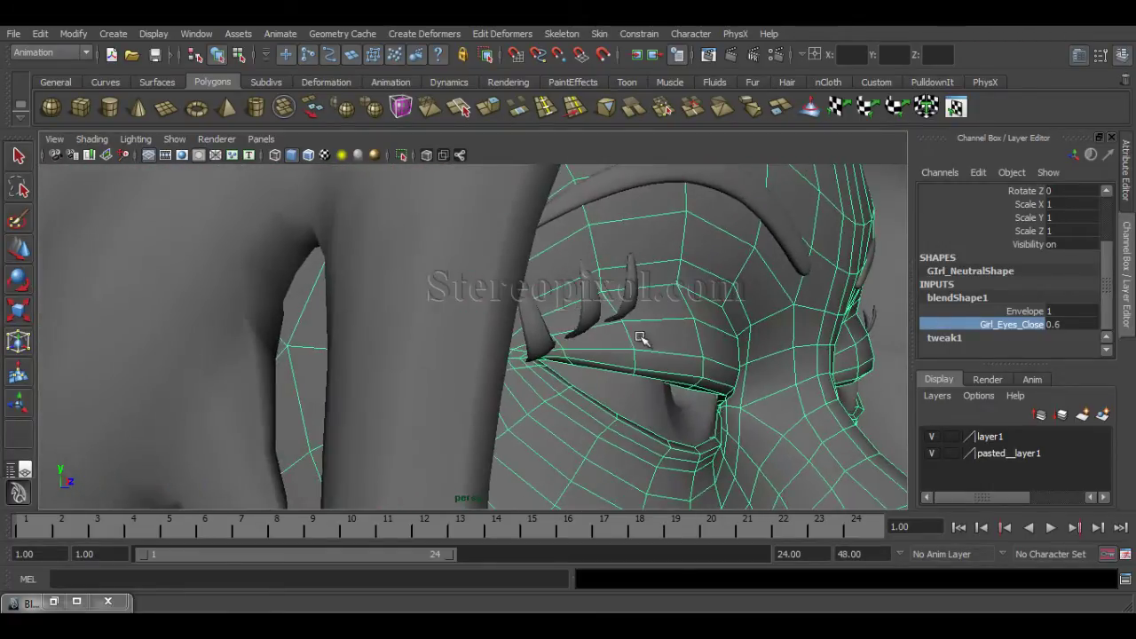
pyautogui.keyDown('alt'); pyautogui.moveTo(650, 334); pyautogui.dragTo(715, 316); pyautogui.keyUp('alt')
pyautogui.moveTo(710, 312); pyautogui.dragTo(668, 371, button='middle')
pyautogui.keyDown('alt'); pyautogui.moveTo(671, 373); pyautogui.dragTo(501, 368, button='right'); pyautogui.keyUp('alt')
pyautogui.keyDown('alt'); pyautogui.moveTo(501, 367); pyautogui.dragTo(484, 360); pyautogui.keyUp('alt')
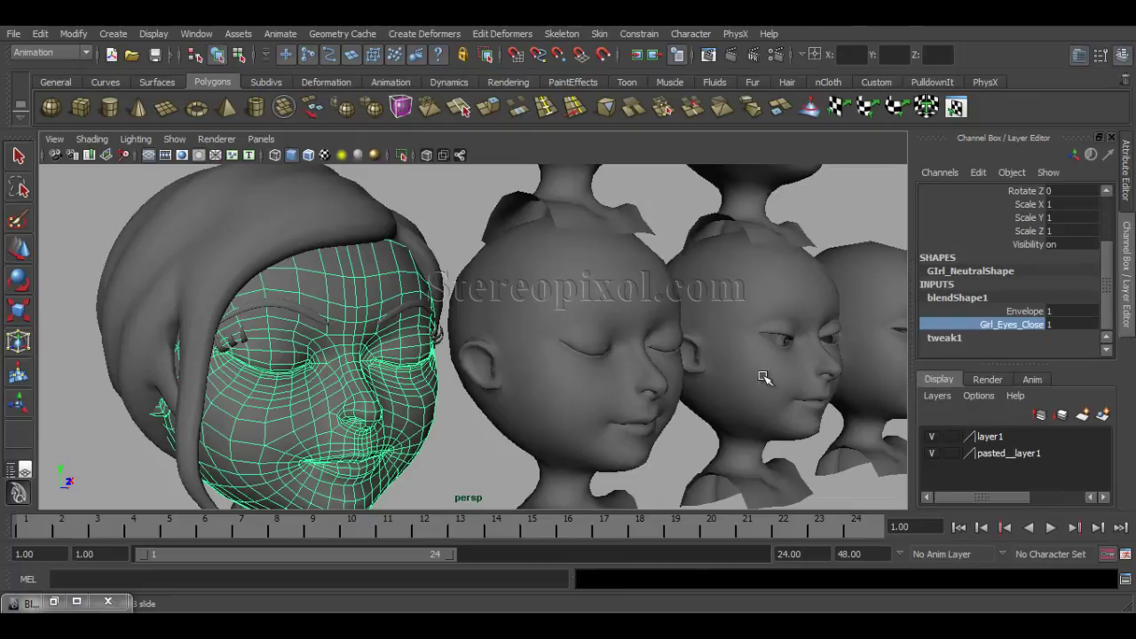
pyautogui.keyDown('alt'); pyautogui.moveTo(760, 381); pyautogui.dragTo(574, 405); pyautogui.keyUp('alt')
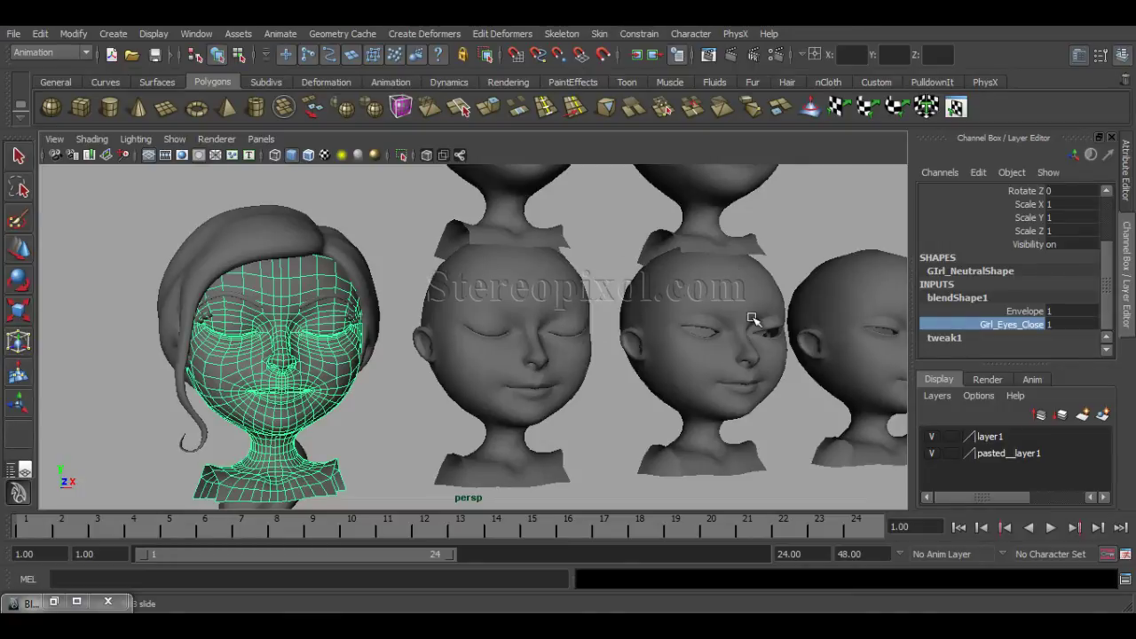
# Clear the selection and reopen Create Blend Shape Options, showing Envelope 1.0000 with In-between on
pyautogui.click(740, 384)
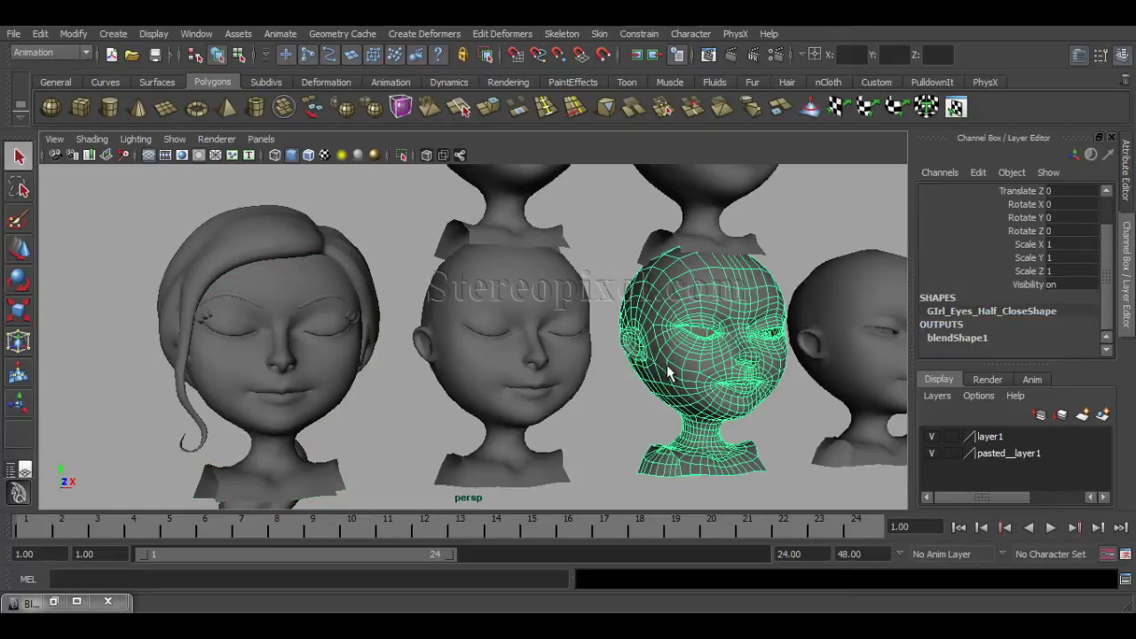
pyautogui.click(498, 338)
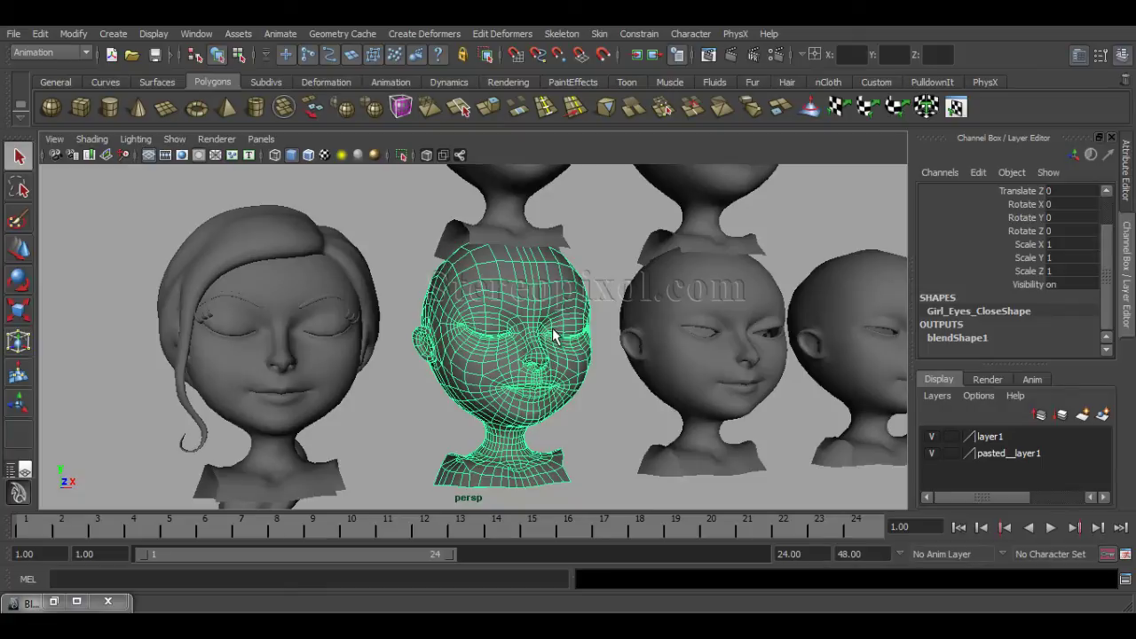
pyautogui.click(410, 386)
pyautogui.keyDown('alt'); pyautogui.moveTo(489, 388); pyautogui.dragTo(531, 381, button='middle'); pyautogui.keyUp('alt')
pyautogui.keyDown('alt'); pyautogui.moveTo(530, 382); pyautogui.dragTo(521, 316); pyautogui.keyUp('alt')
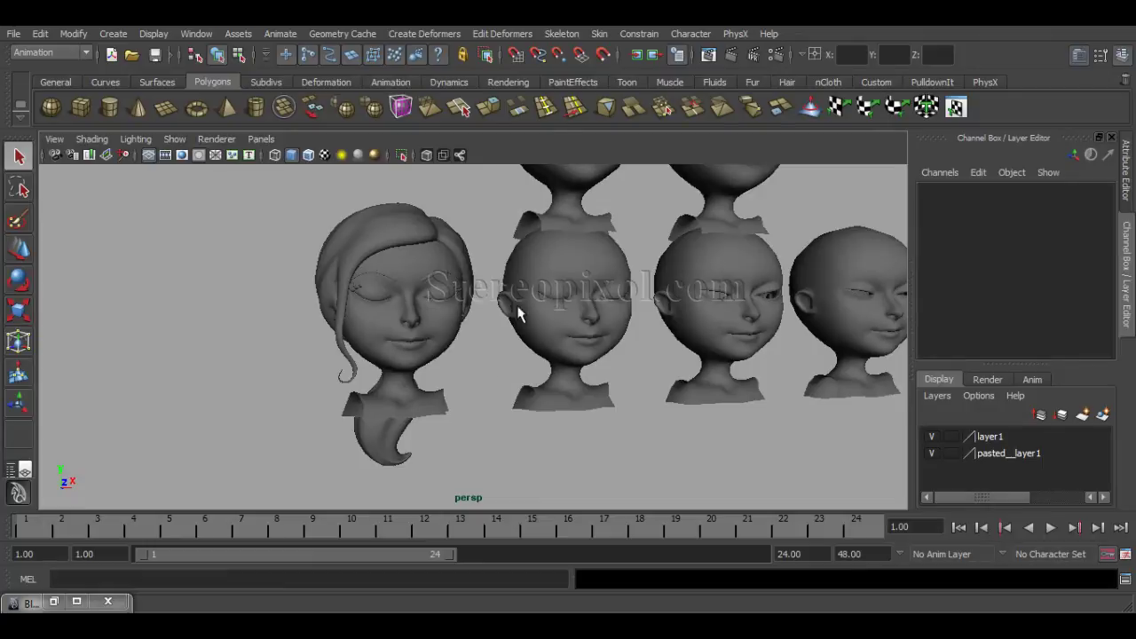
pyautogui.click(435, 34)
pyautogui.click(526, 57)
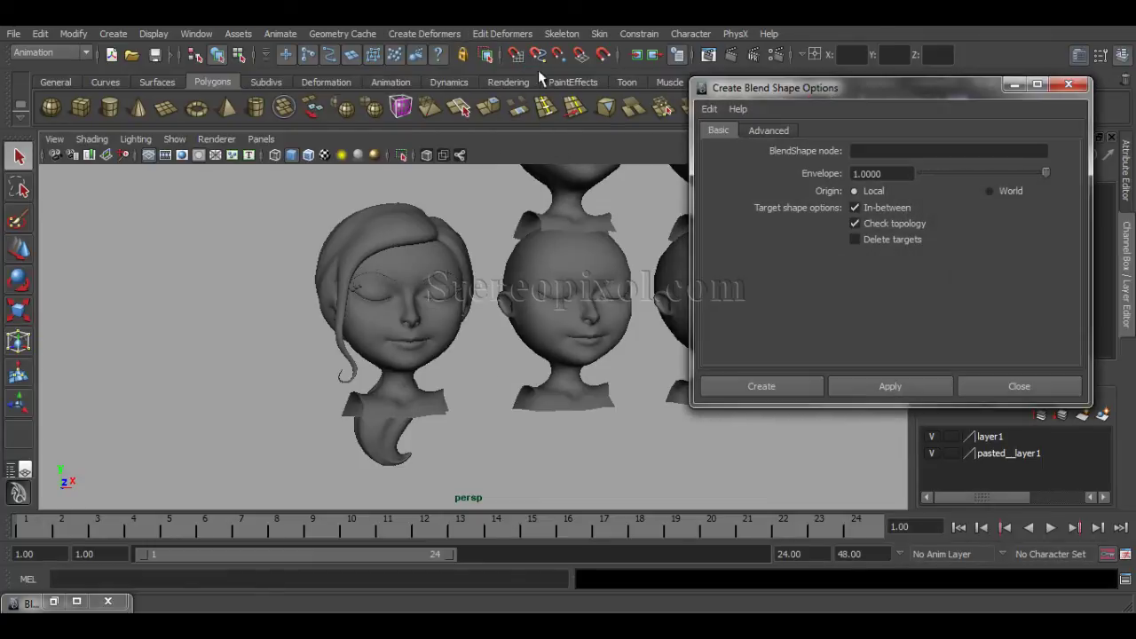
# Uncheck In-between in Create Blend Shape Options and close the dialog
pyautogui.click(886, 209)
pyautogui.click(995, 387)
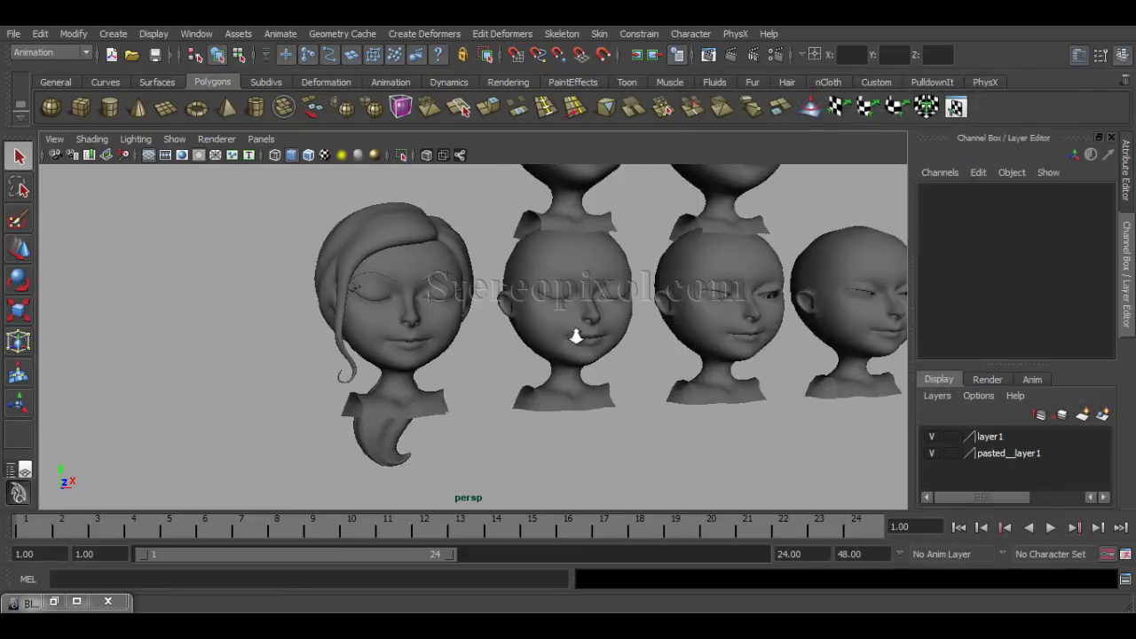
# Create a polygon cylinder on the empty grid below the heads
pyautogui.keyDown('alt'); pyautogui.moveTo(576, 337); pyautogui.dragTo(431, 377, button='right'); pyautogui.keyUp('alt')
pyautogui.keyDown('alt'); pyautogui.moveTo(430, 377); pyautogui.dragTo(573, 358); pyautogui.keyUp('alt')
pyautogui.keyDown('alt'); pyautogui.moveTo(573, 357); pyautogui.dragTo(631, 379, button='right'); pyautogui.keyUp('alt')
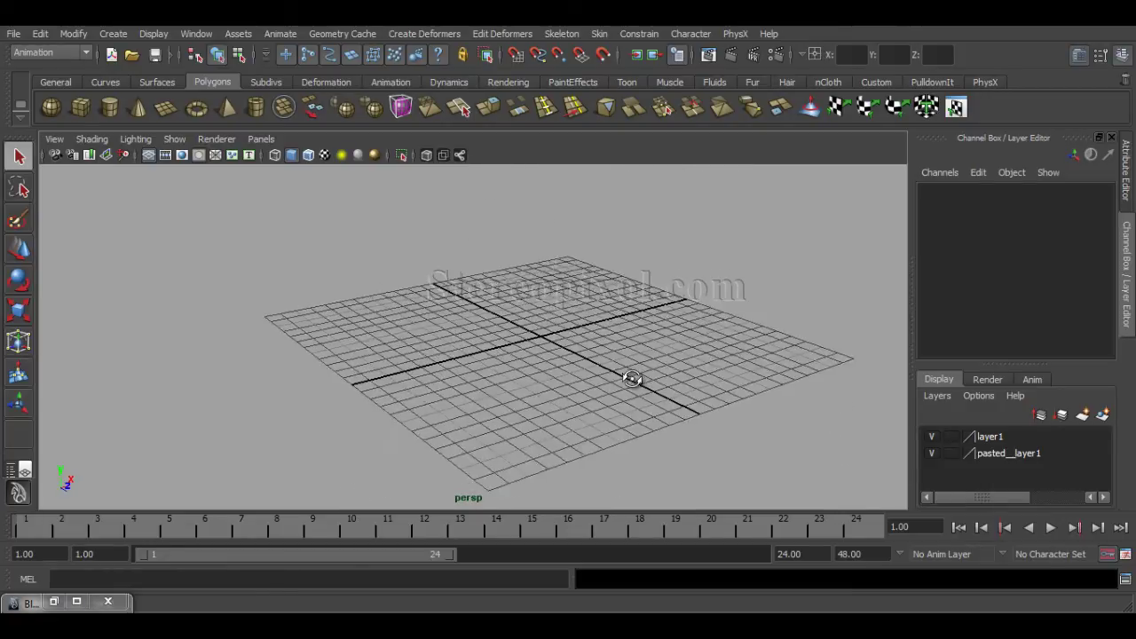
pyautogui.keyDown('alt'); pyautogui.moveTo(632, 379); pyautogui.dragTo(527, 332); pyautogui.keyUp('alt')
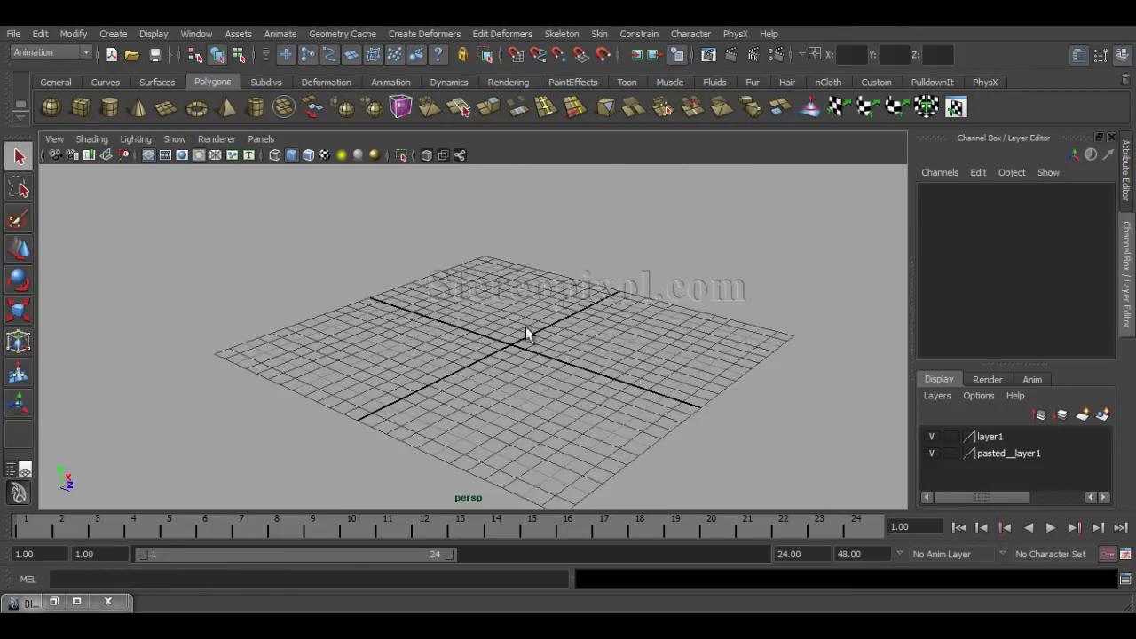
pyautogui.click(110, 106)
pyautogui.keyDown('alt'); pyautogui.moveTo(479, 320); pyautogui.dragTo(481, 375); pyautogui.keyUp('alt')
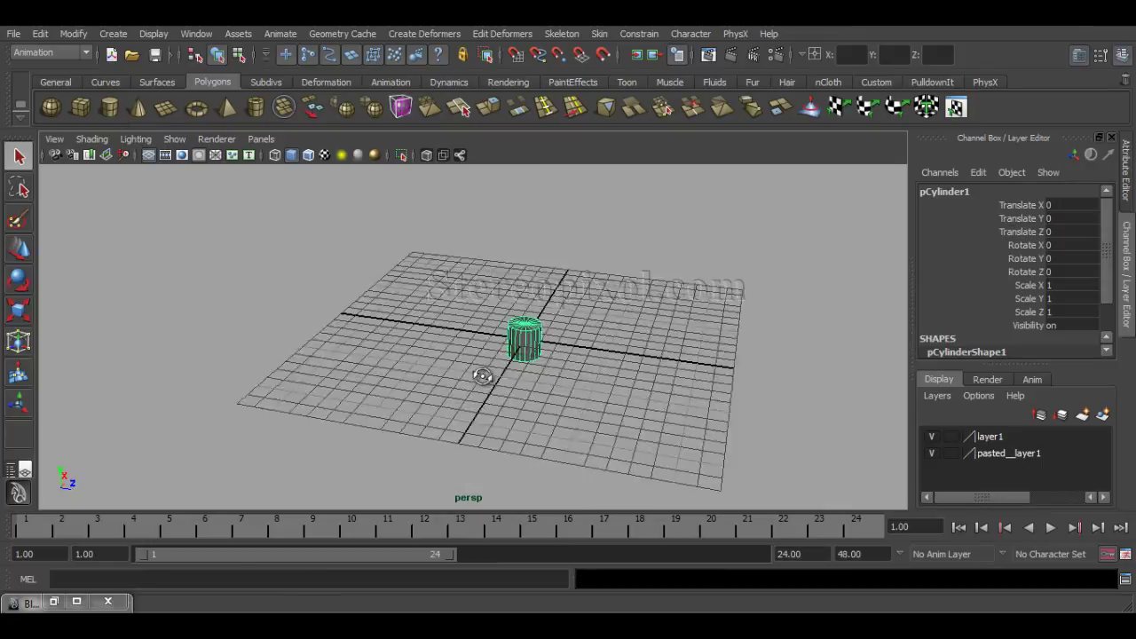
pyautogui.keyDown('alt'); pyautogui.moveTo(482, 375); pyautogui.dragTo(591, 394, button='right'); pyautogui.keyUp('alt')
pyautogui.keyDown('alt'); pyautogui.moveTo(591, 393); pyautogui.dragTo(503, 388); pyautogui.keyUp('alt')
pyautogui.keyDown('alt'); pyautogui.moveTo(502, 388); pyautogui.dragTo(390, 164, button='right'); pyautogui.keyUp('alt')
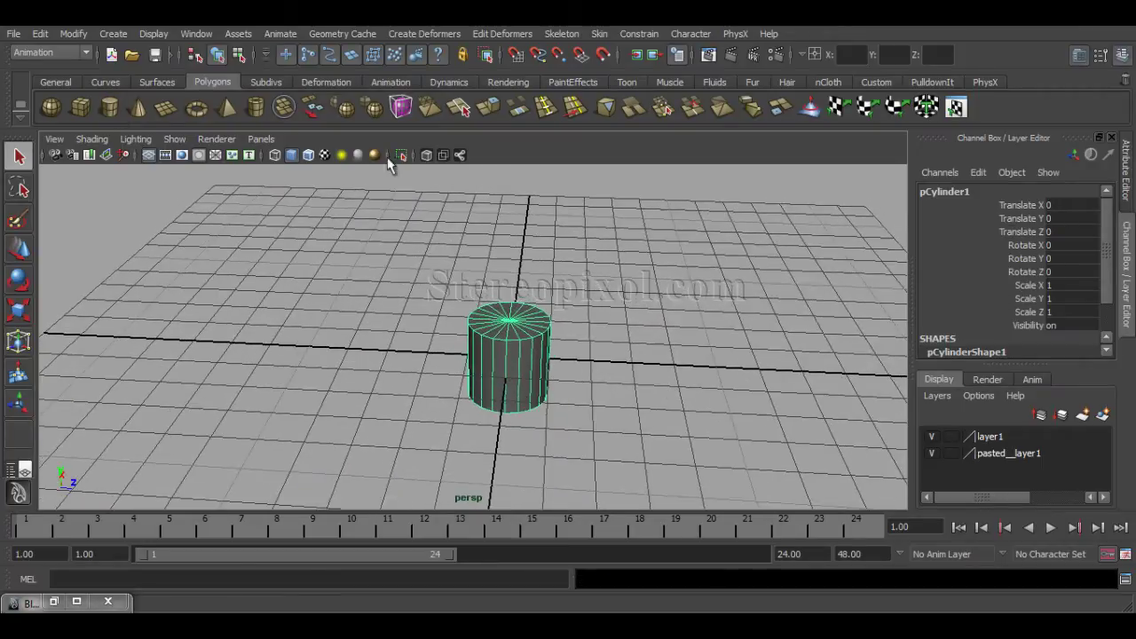
# Turn on the polygon count overlay in the viewport
pyautogui.click(118, 31)
pyautogui.moveTo(142, 28)
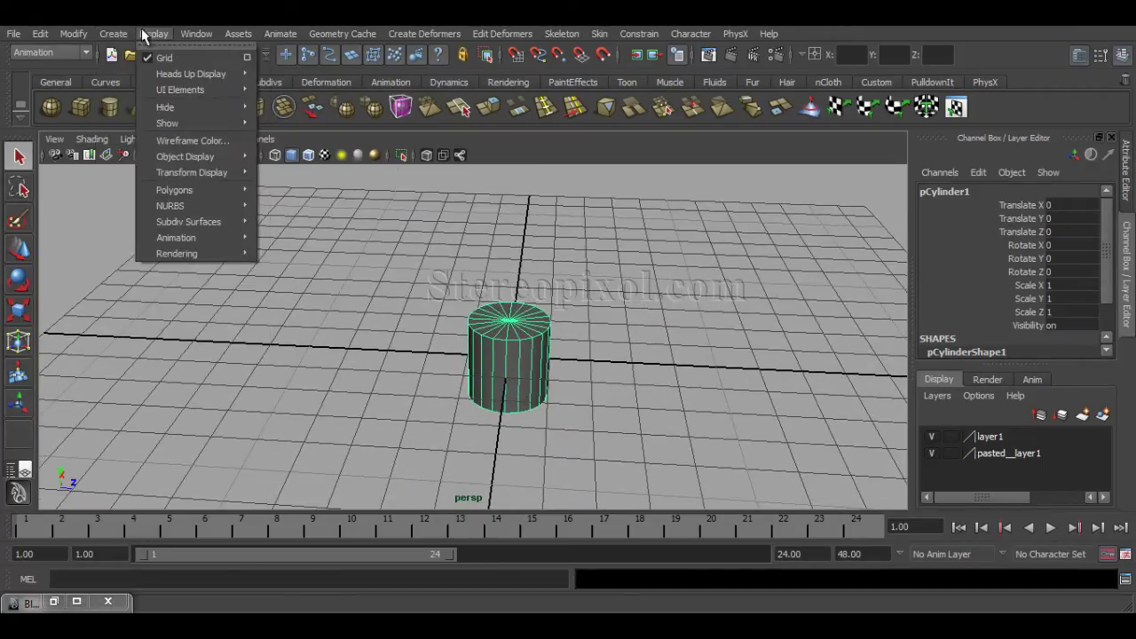
pyautogui.moveTo(205, 74)
pyautogui.click(306, 113)
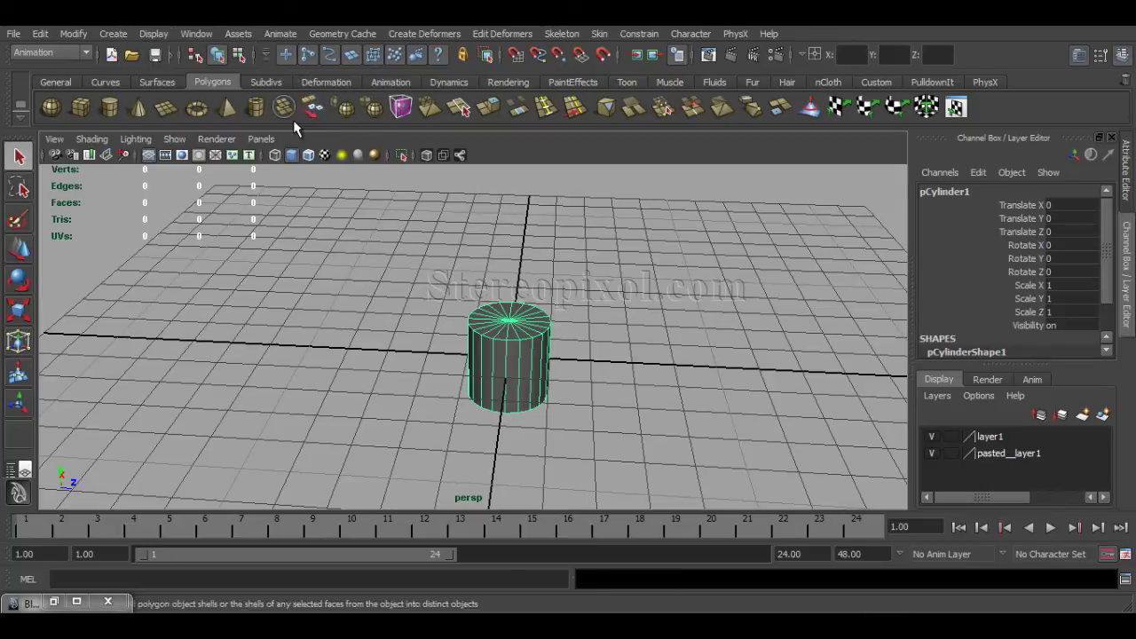
pyautogui.keyDown('alt'); pyautogui.moveTo(497, 364); pyautogui.dragTo(668, 380); pyautogui.keyUp('alt')
# Add a polygon sphere at the origin, then select the cylinder to show polyCylinder1 inputs
pyautogui.press('w')
pyautogui.click(50, 106)
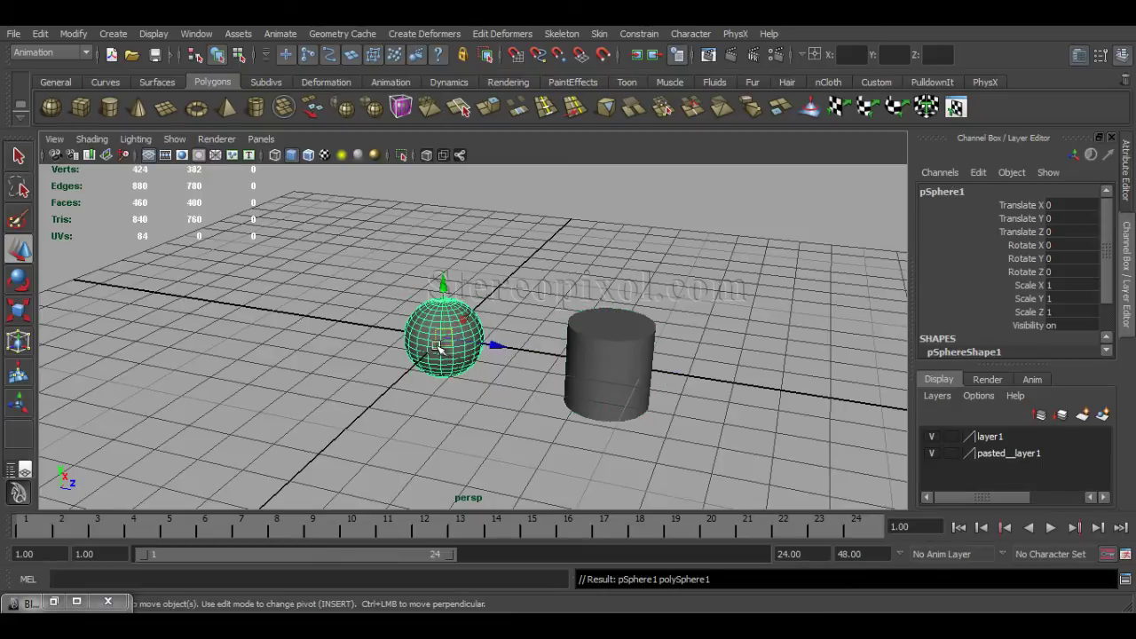
pyautogui.keyDown('alt'); pyautogui.moveTo(449, 380); pyautogui.dragTo(417, 386); pyautogui.keyUp('alt')
pyautogui.keyDown('alt'); pyautogui.moveTo(417, 386); pyautogui.dragTo(488, 408, button='right'); pyautogui.keyUp('alt')
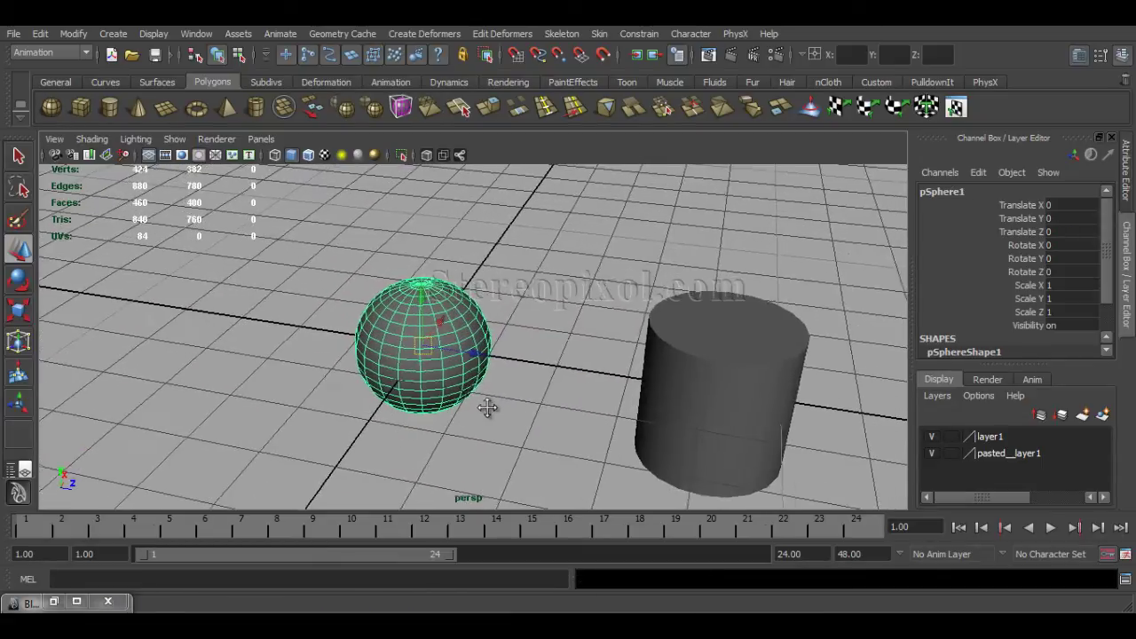
pyautogui.keyDown('alt'); pyautogui.moveTo(487, 408); pyautogui.dragTo(497, 400); pyautogui.keyUp('alt')
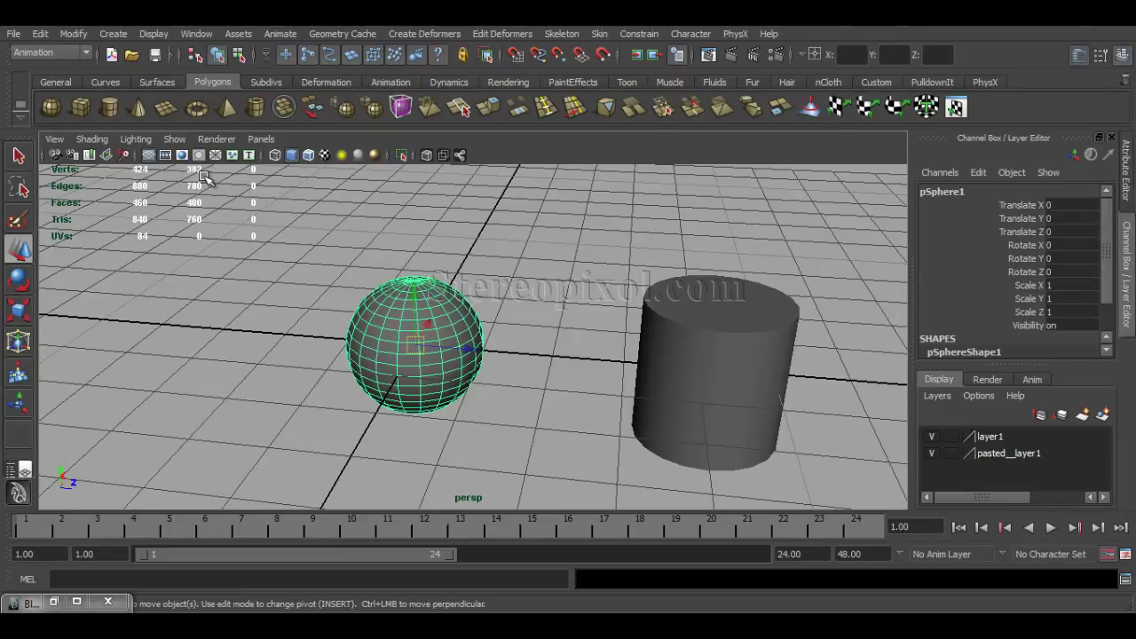
pyautogui.keyDown('alt'); pyautogui.moveTo(266, 248); pyautogui.dragTo(579, 387); pyautogui.keyUp('alt')
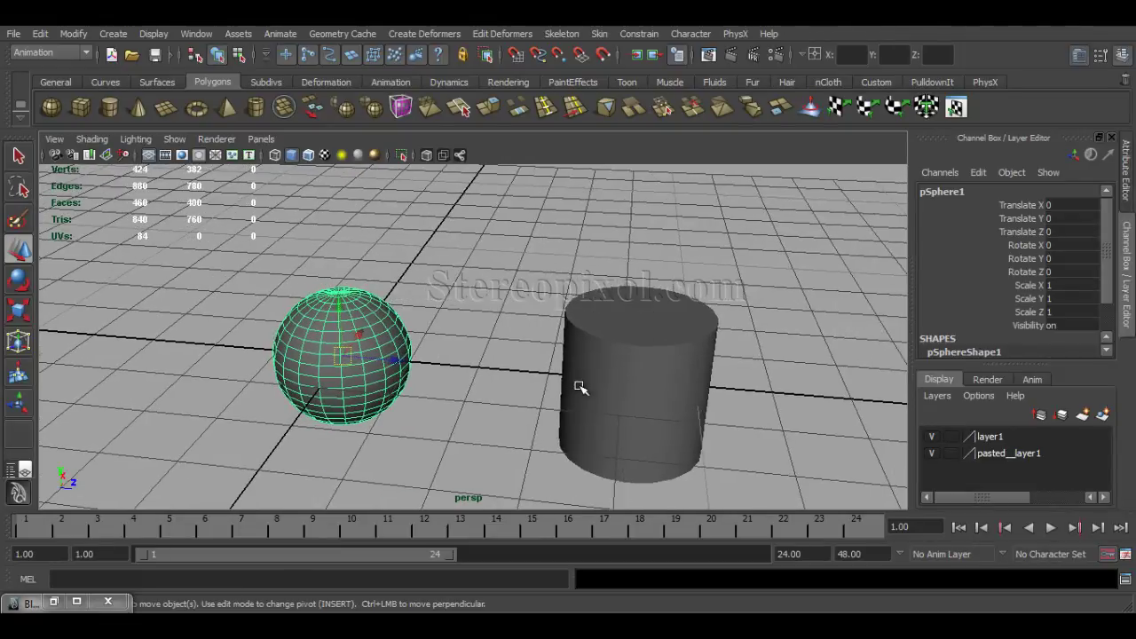
pyautogui.click(579, 386)
pyautogui.keyDown('alt'); pyautogui.moveTo(595, 347); pyautogui.dragTo(550, 355); pyautogui.keyUp('alt')
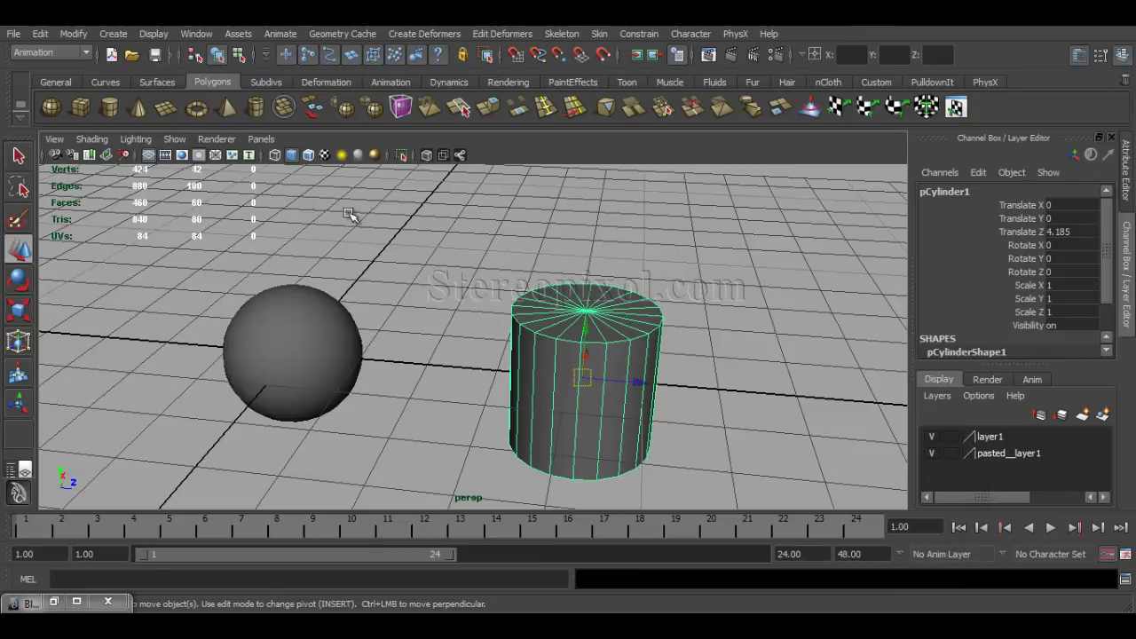
pyautogui.moveTo(1107, 252); pyautogui.dragTo(1107, 315)
# Set polyCylinder1 Subdivisions Height to 12 and Subdivisions Caps to 4
pyautogui.click(949, 338)
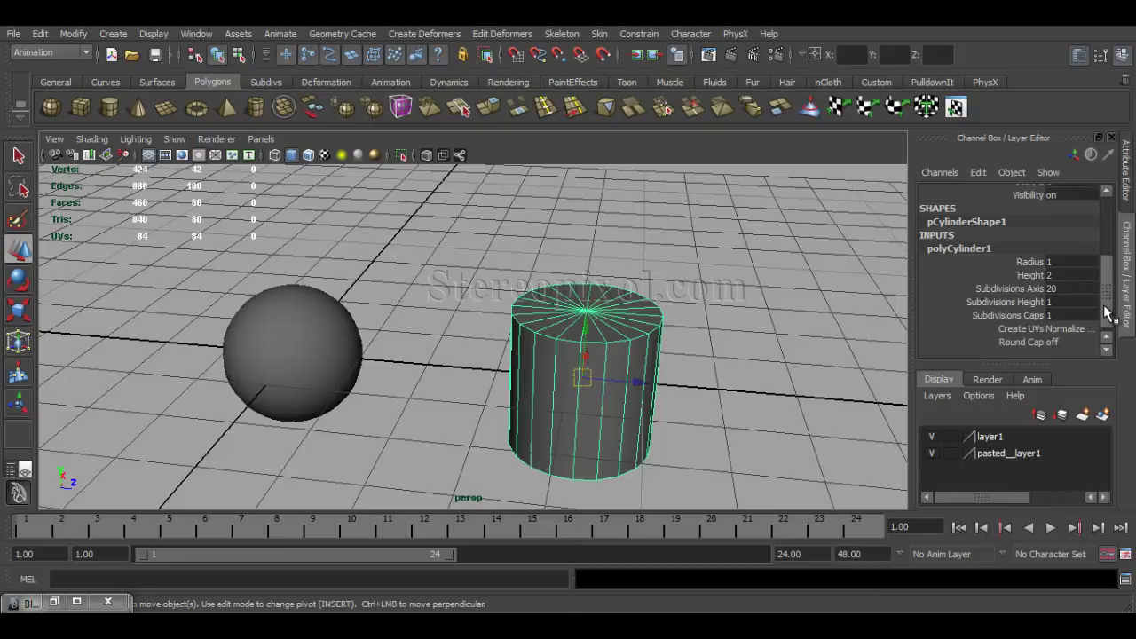
pyautogui.click(1024, 303)
pyautogui.moveTo(676, 275); pyautogui.dragTo(771, 272, button='middle')
pyautogui.click(1019, 316)
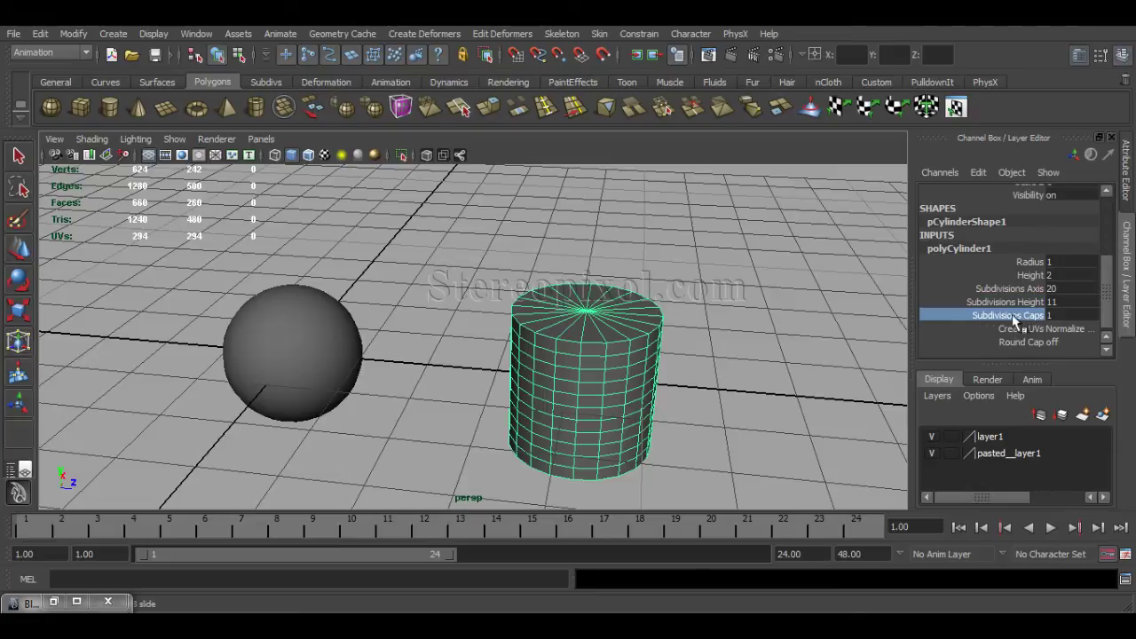
pyautogui.moveTo(827, 310); pyautogui.dragTo(848, 306, button='middle')
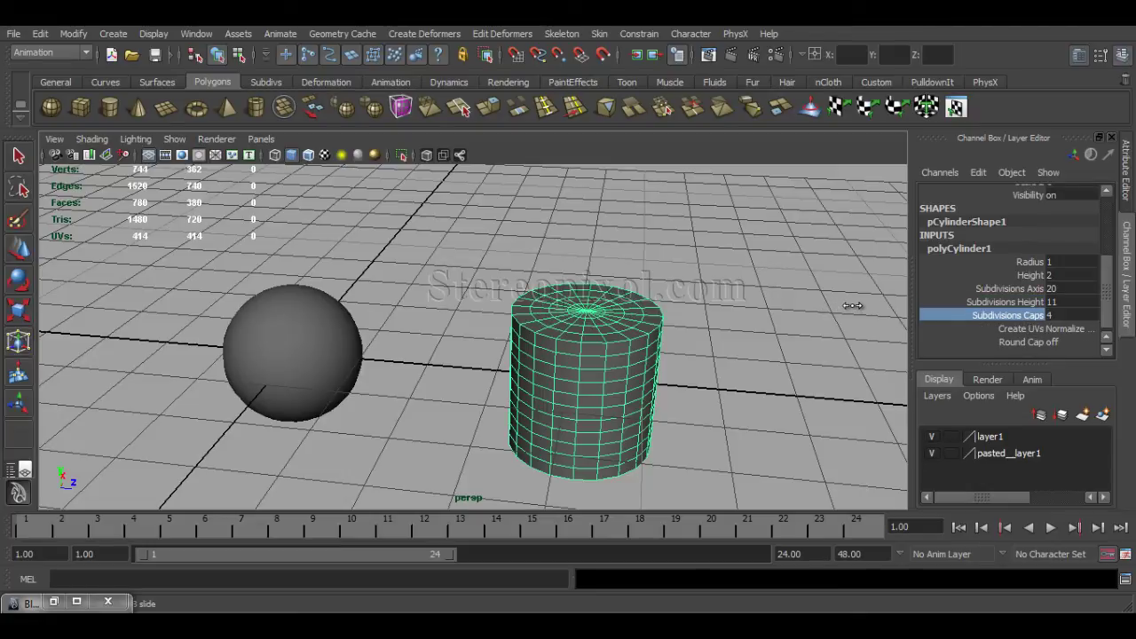
pyautogui.click(1024, 303)
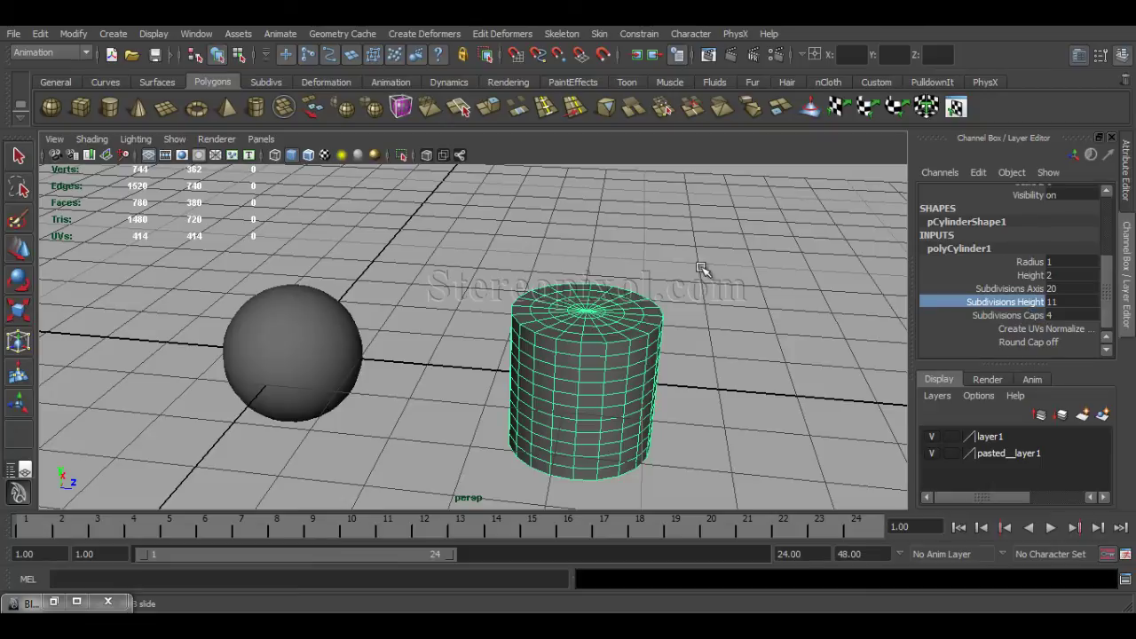
pyautogui.moveTo(702, 269); pyautogui.dragTo(717, 267, button='middle')
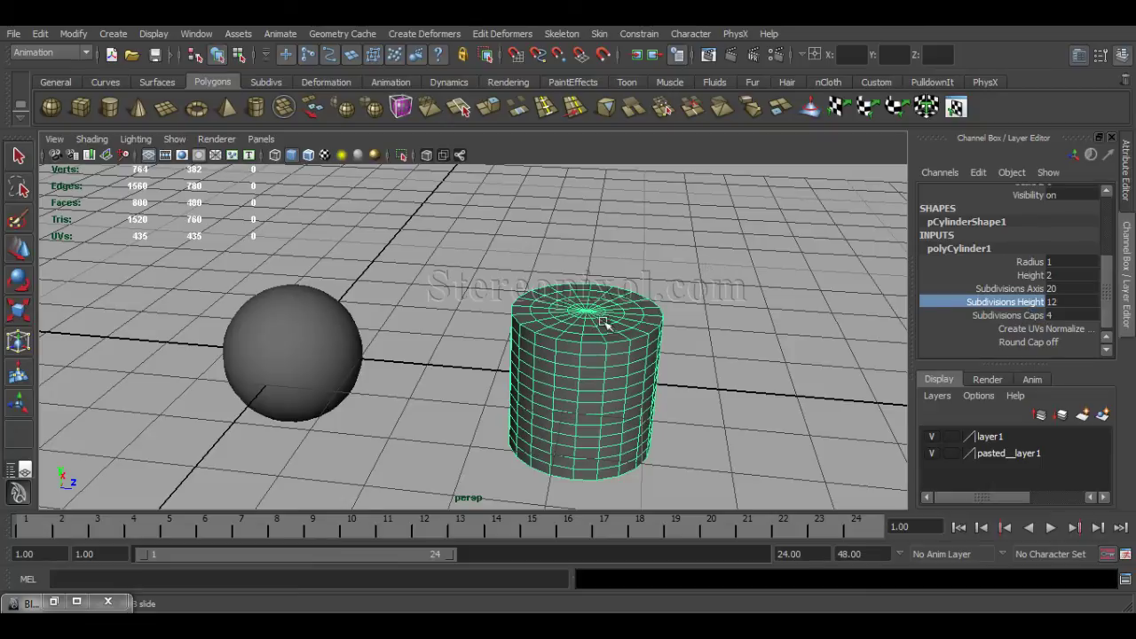
pyautogui.keyDown('alt'); pyautogui.moveTo(749, 333); pyautogui.dragTo(695, 335); pyautogui.keyUp('alt')
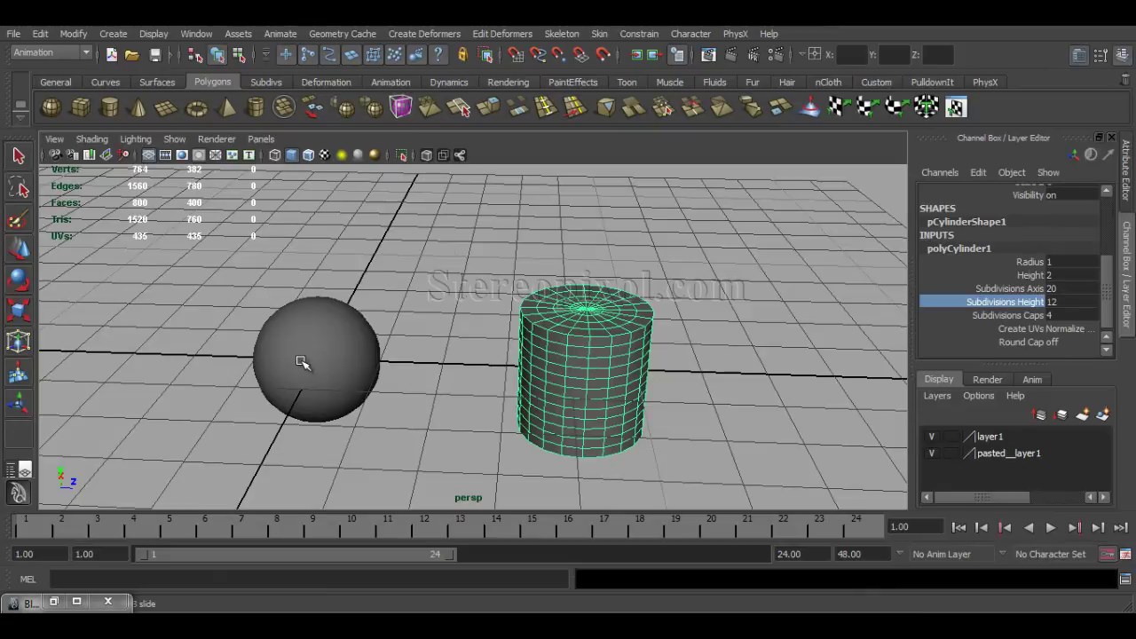
pyautogui.click(333, 355)
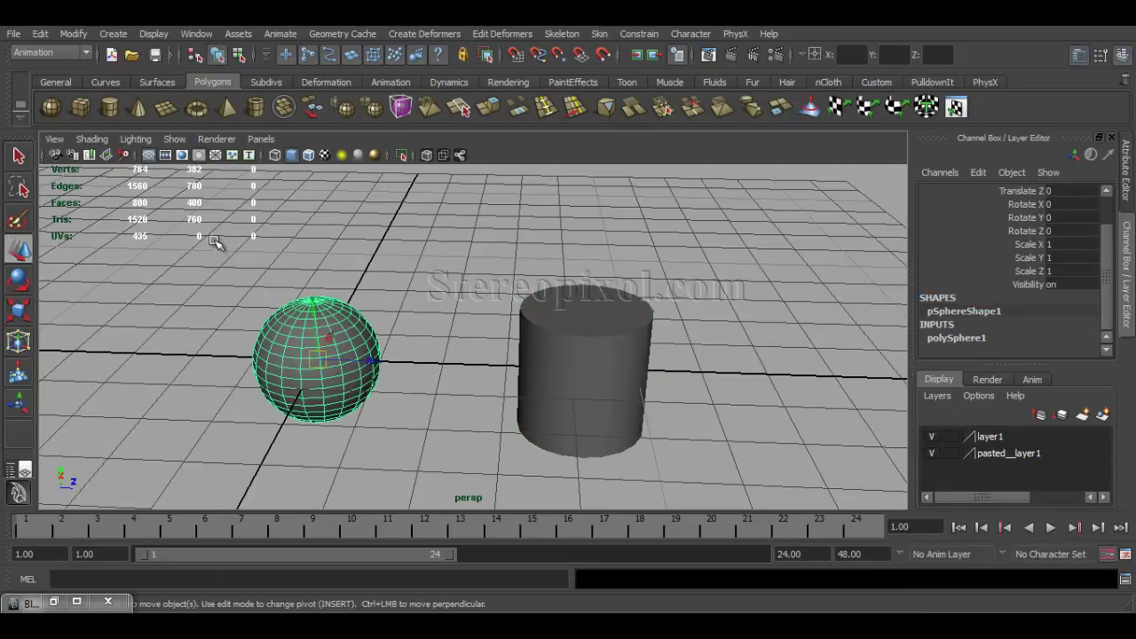
pyautogui.click(593, 391)
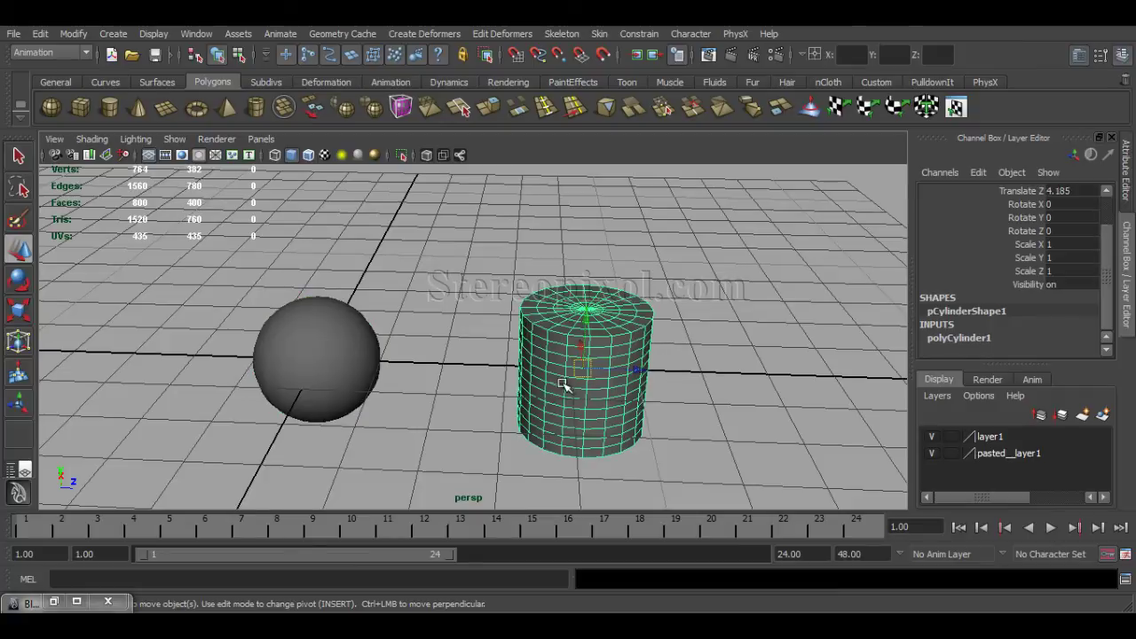
pyautogui.keyDown('alt'); pyautogui.moveTo(522, 394); pyautogui.dragTo(449, 400); pyautogui.keyUp('alt')
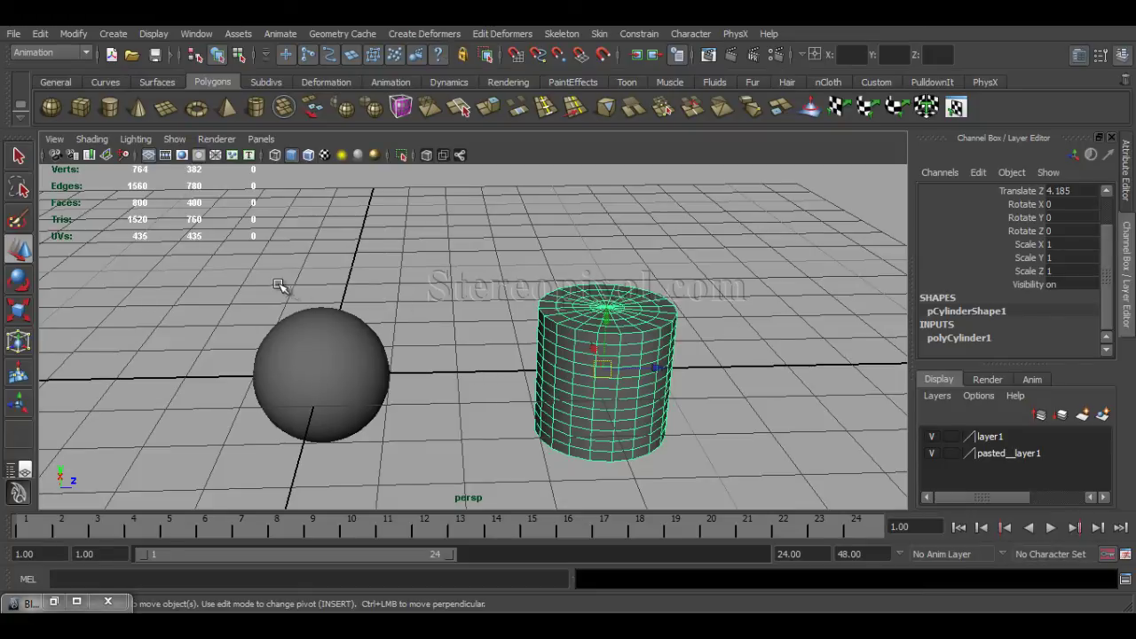
# Create blendShape2 on pCylinder1 with pSphere1 as its target
pyautogui.click(330, 364)
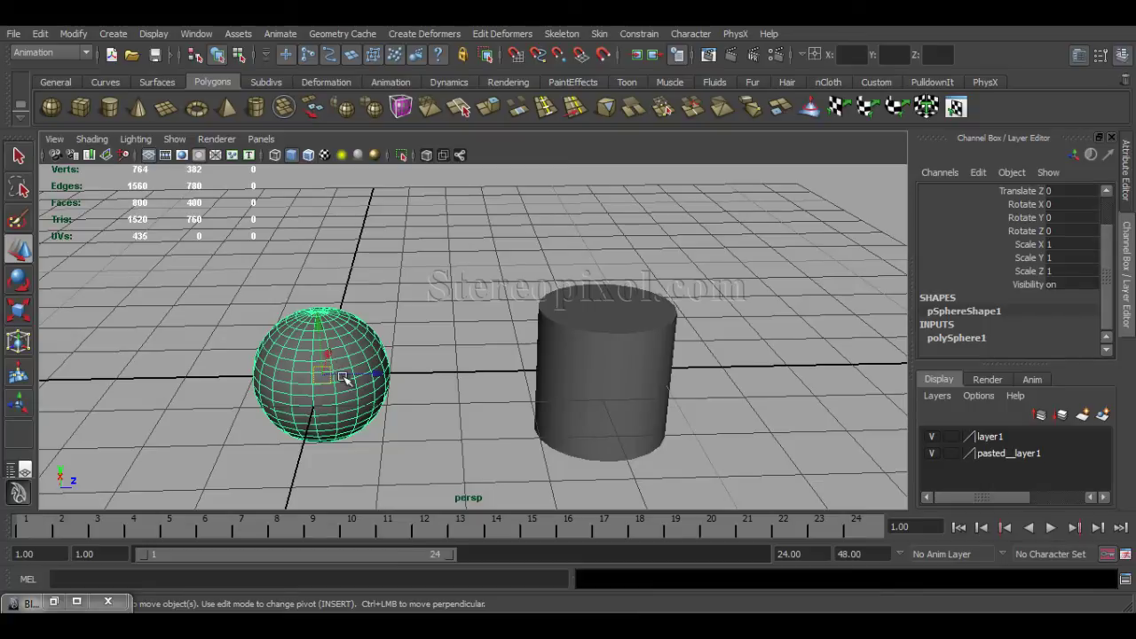
pyautogui.keyDown('shift'); pyautogui.click(621, 302); pyautogui.keyUp('shift')
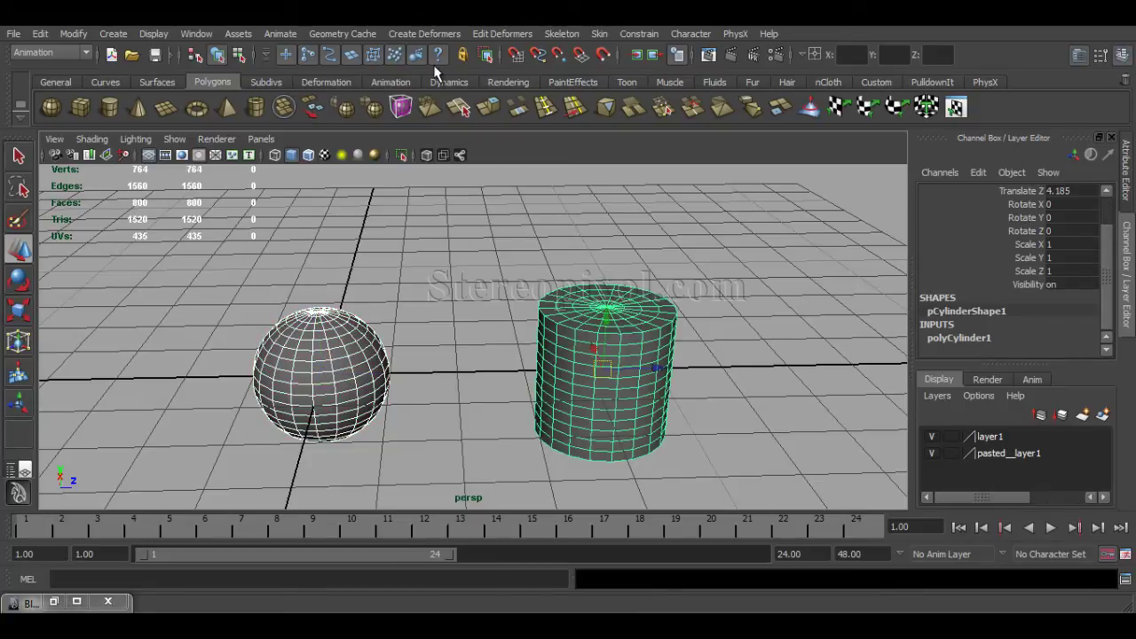
pyautogui.click(415, 33)
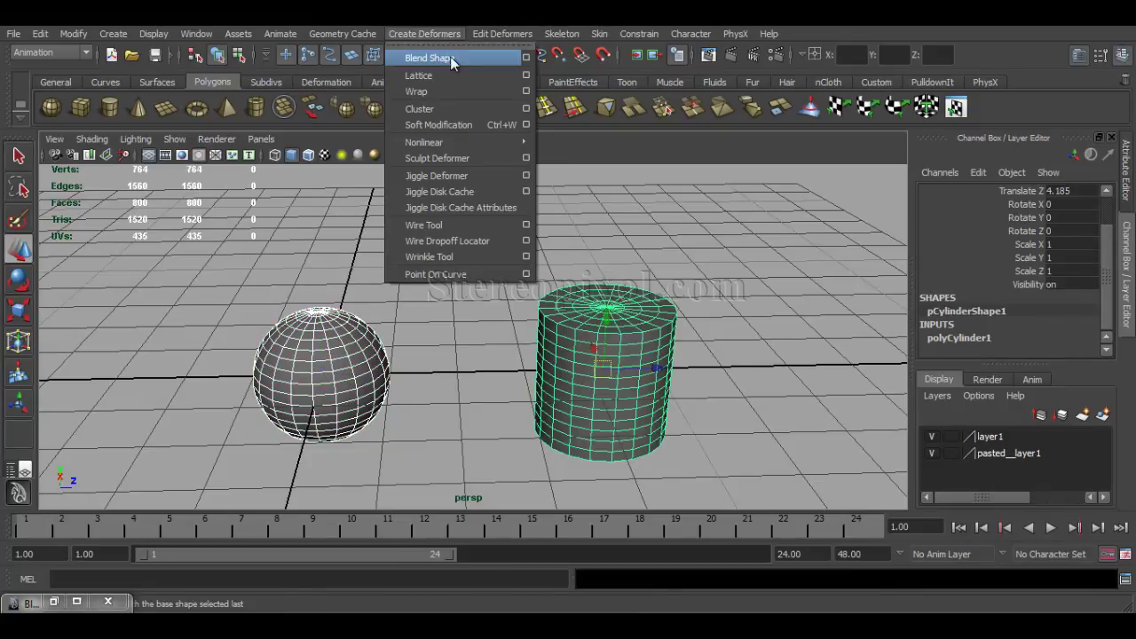
pyautogui.click(526, 58)
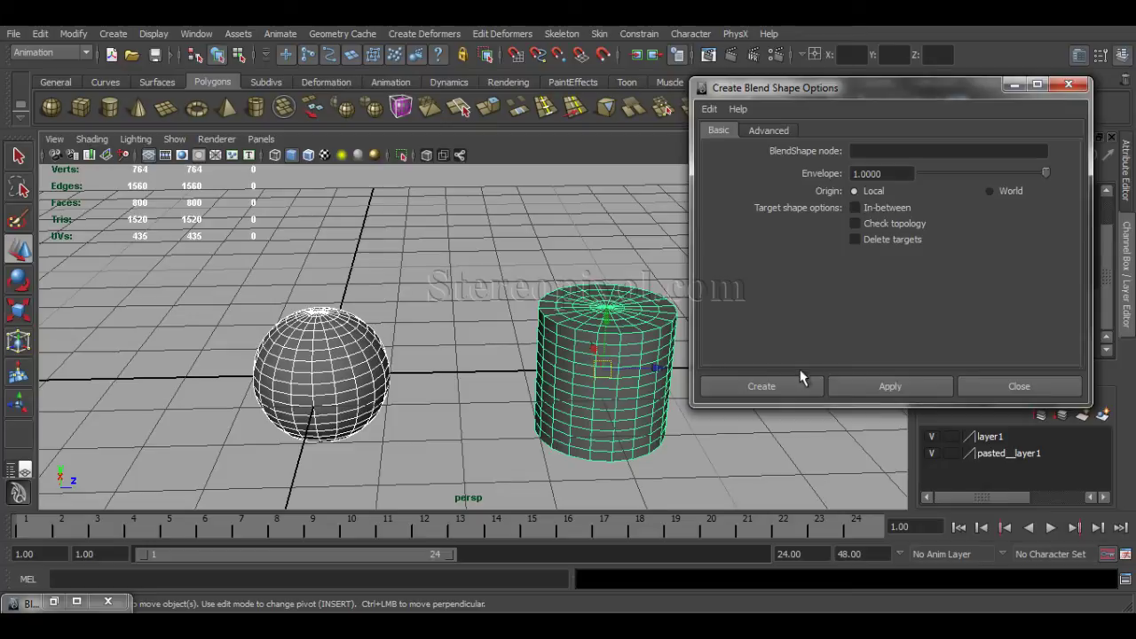
pyautogui.click(762, 387)
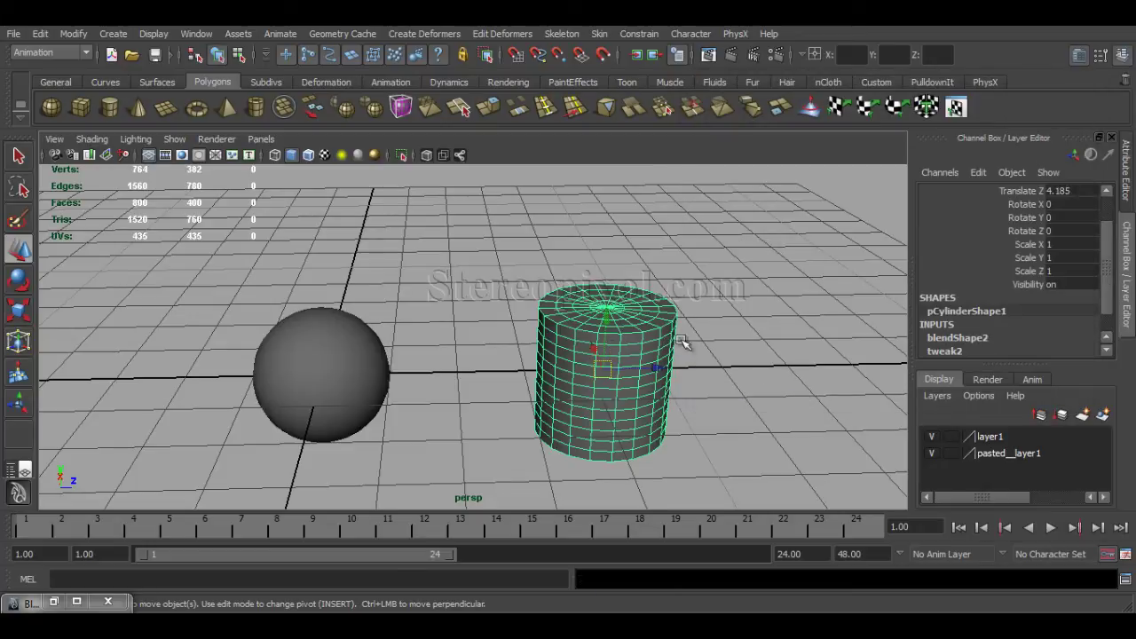
# Scrub the pSphere1 weight to morph the cylinder into a sphere, then reset it to 0
pyautogui.scroll(-2, 1111, 284)
pyautogui.click(958, 311)
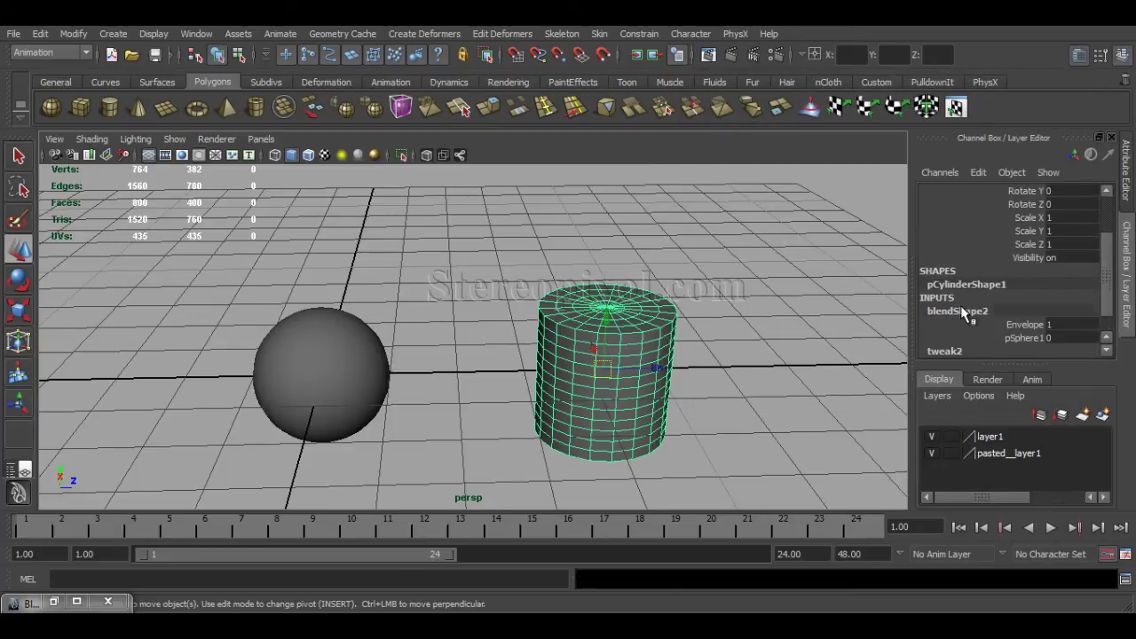
pyautogui.scroll(-2, 1082, 317)
pyautogui.click(1025, 311)
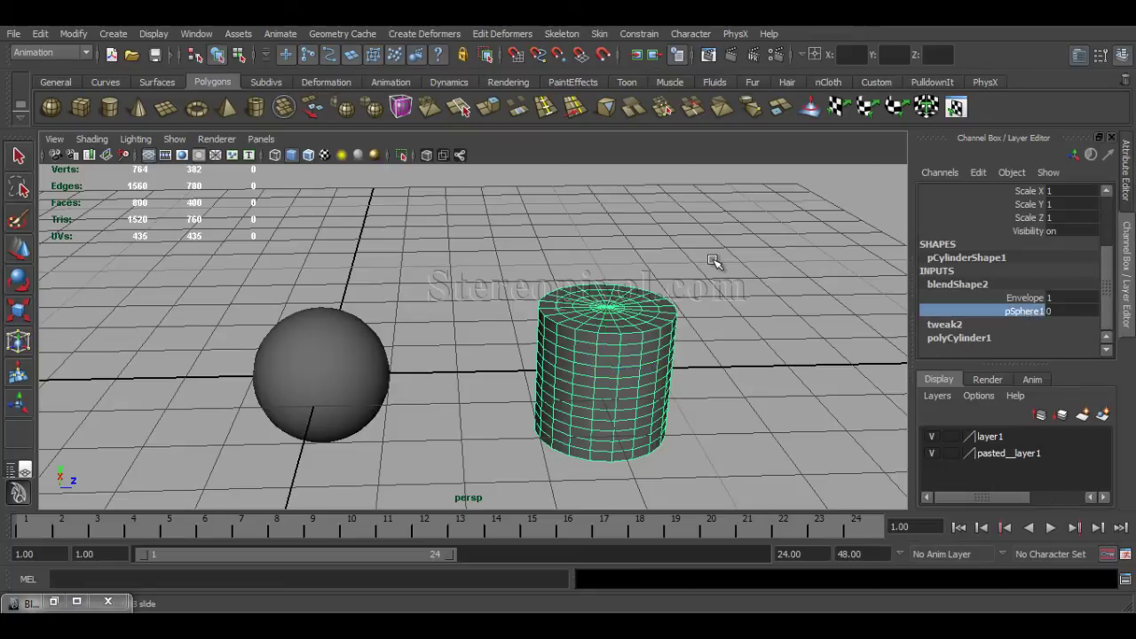
pyautogui.moveTo(715, 262); pyautogui.dragTo(720, 263, button='middle')
pyautogui.keyDown('alt'); pyautogui.moveTo(729, 265); pyautogui.dragTo(661, 335); pyautogui.keyUp('alt')
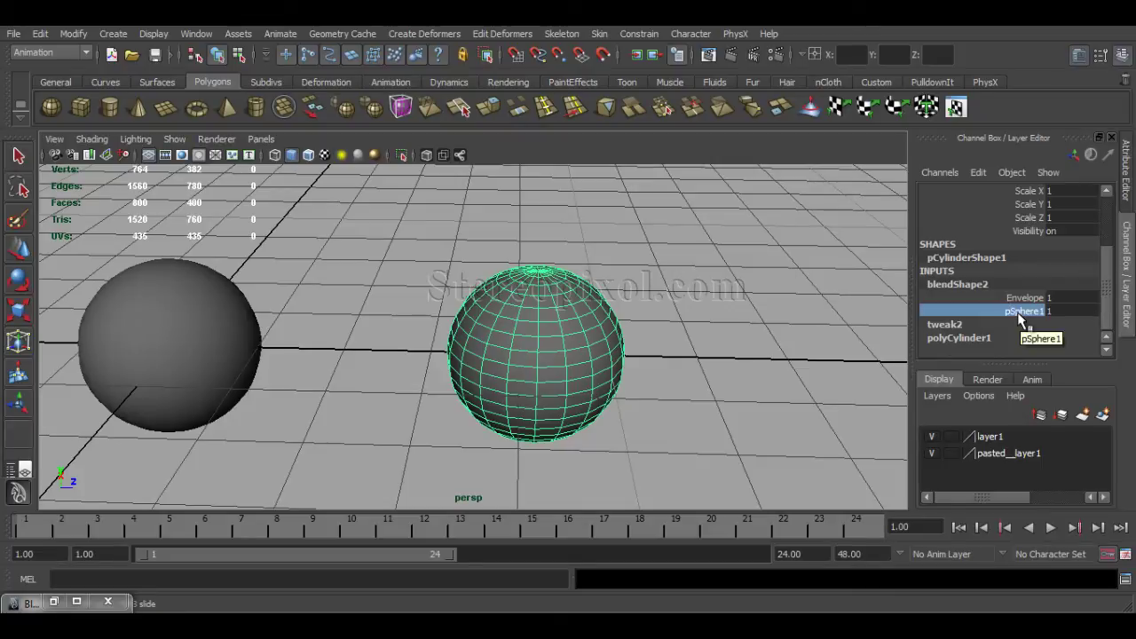
pyautogui.moveTo(661, 258)
pyautogui.mouseDown(button='middle')
pyautogui.moveTo(605, 267)
pyautogui.moveTo(654, 255)
pyautogui.moveTo(612, 253)
pyautogui.moveTo(658, 261)
pyautogui.mouseUp(button='middle')
pyautogui.keyDown('alt'); pyautogui.moveTo(666, 299); pyautogui.dragTo(565, 315, button='right'); pyautogui.keyUp('alt')
pyautogui.keyDown('alt'); pyautogui.moveTo(565, 315); pyautogui.dragTo(511, 349); pyautogui.keyUp('alt')
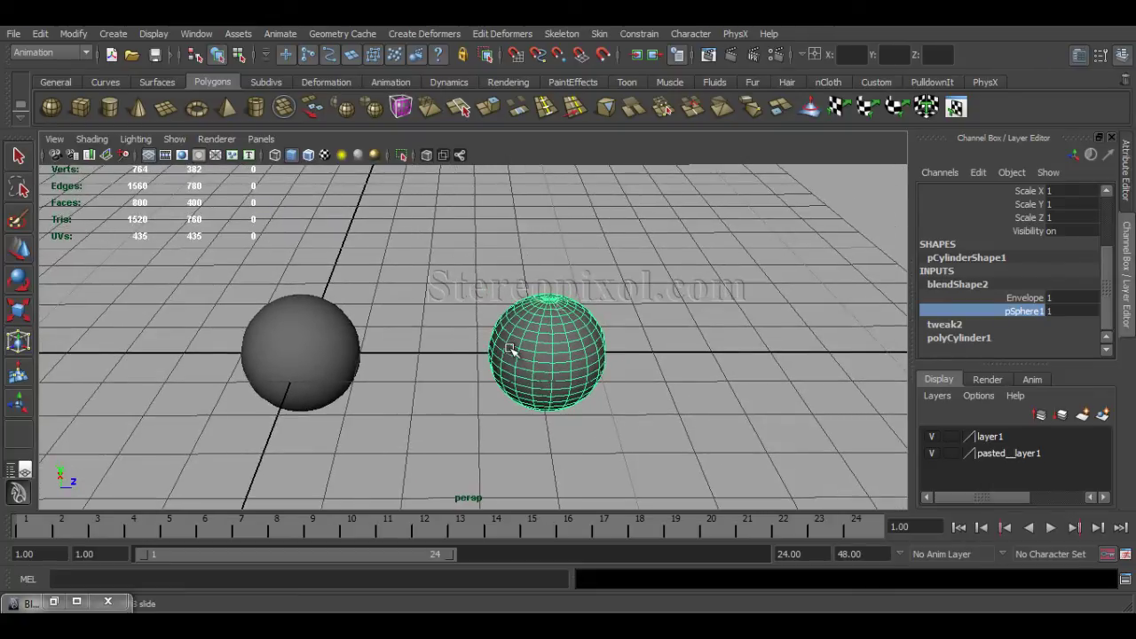
pyautogui.keyDown('alt'); pyautogui.moveTo(511, 349); pyautogui.dragTo(505, 389, button='right'); pyautogui.keyUp('alt')
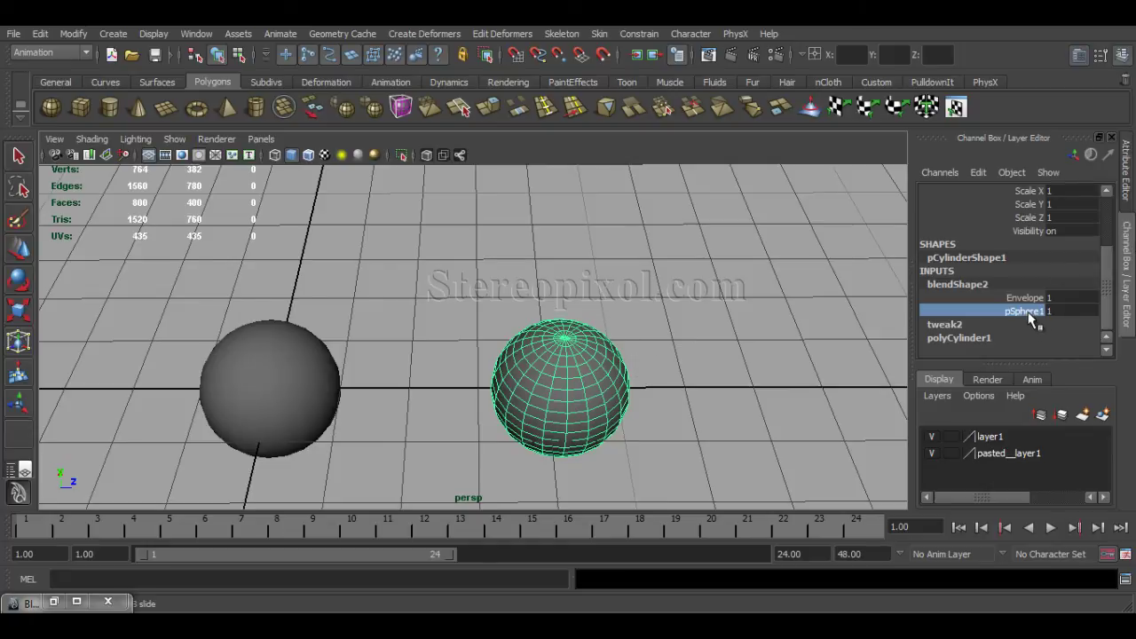
pyautogui.moveTo(703, 306); pyautogui.dragTo(669, 300, button='middle')
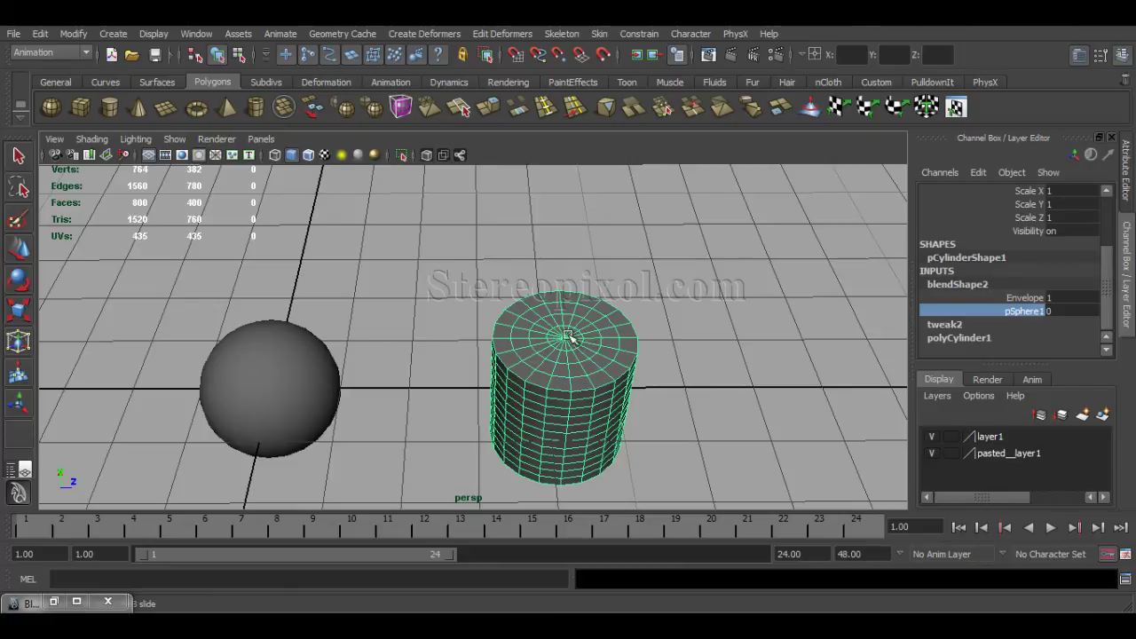
pyautogui.click(293, 364)
pyautogui.press('w')
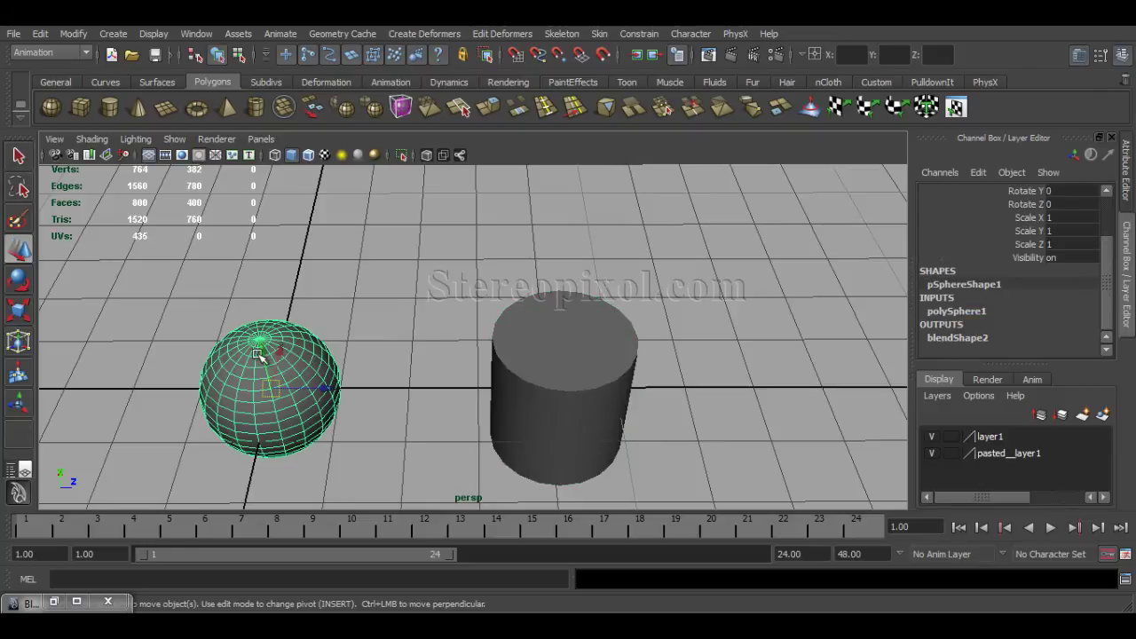
pyautogui.click(539, 360)
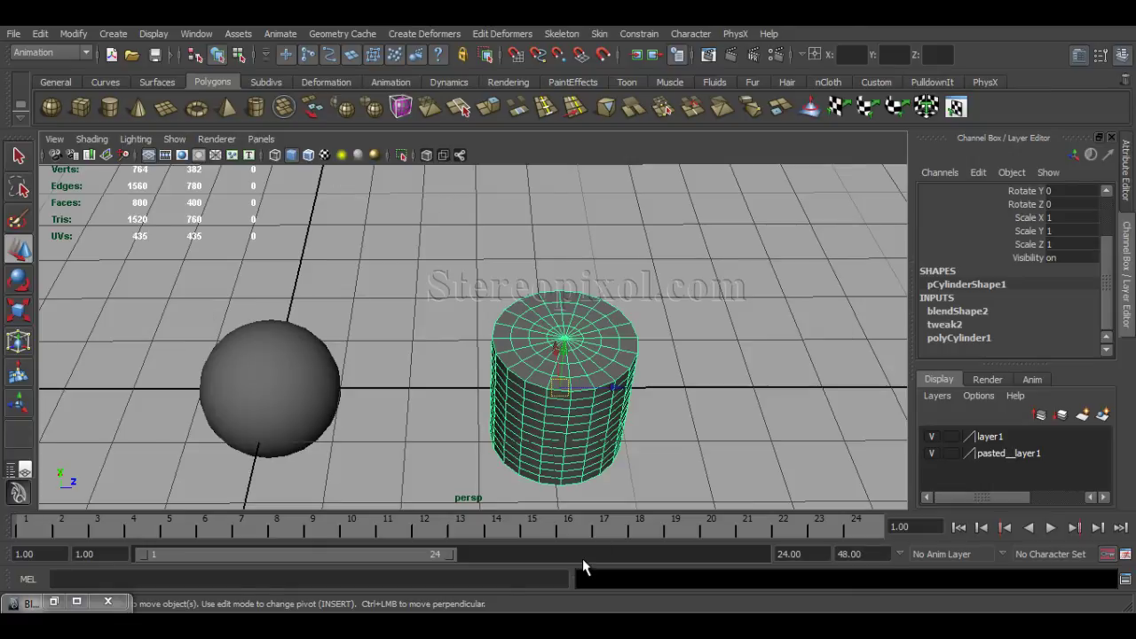
pyautogui.scroll(-5, 782, 307)
pyautogui.keyDown('alt'); pyautogui.moveTo(558, 279); pyautogui.dragTo(502, 380); pyautogui.keyUp('alt')
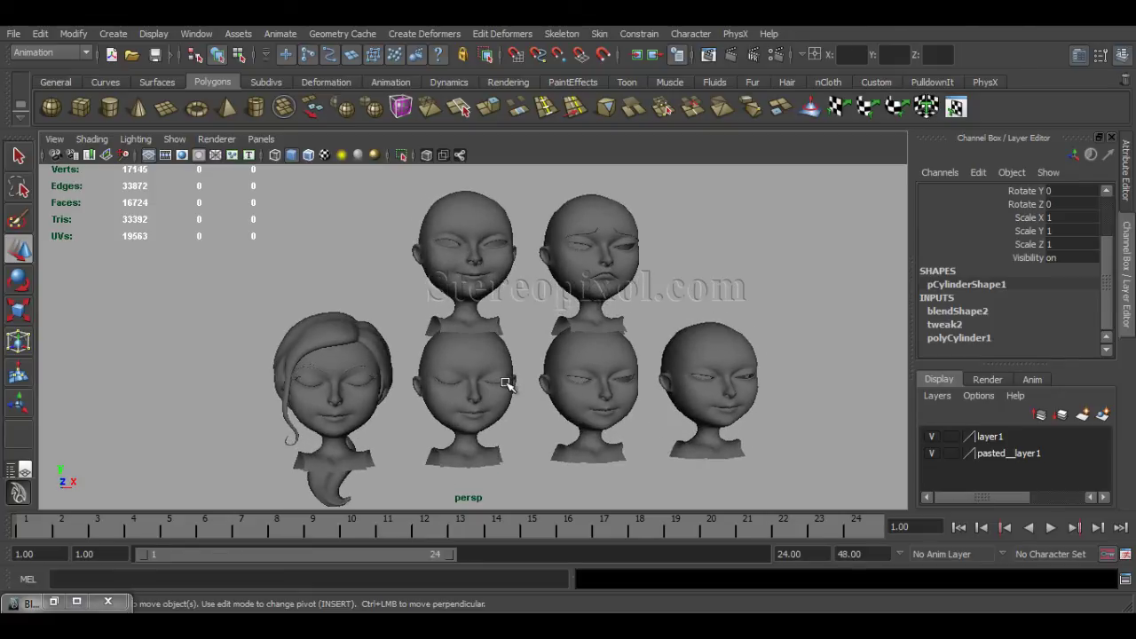